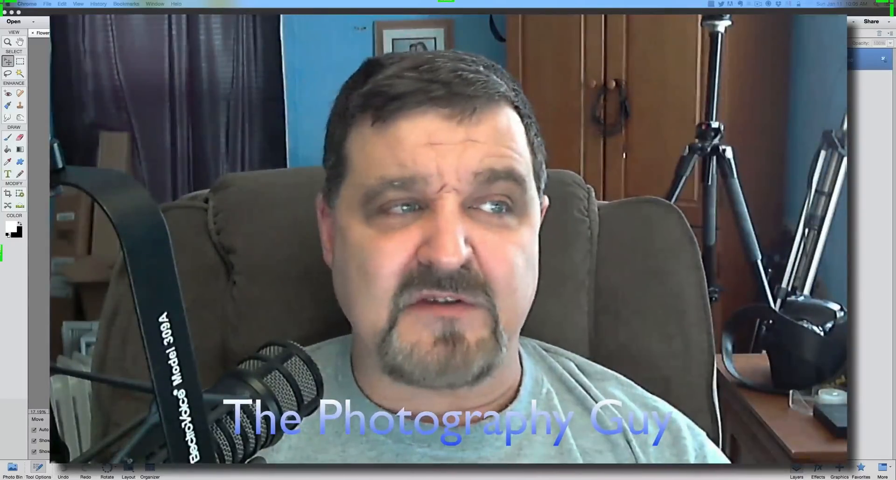
Step: Switch to Chrome and copy the web address of the Splatter Brushes page on myphotoshopbrushes.com
{"action": "key", "text": "super+Tab"}
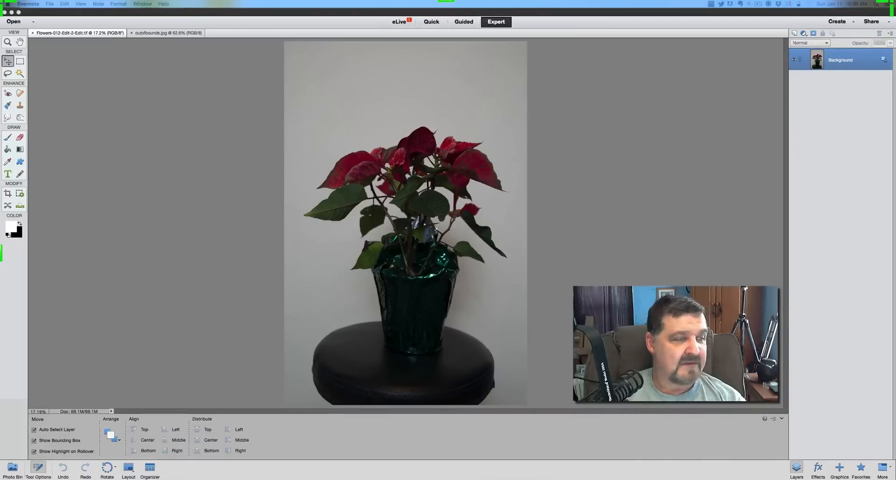
{"action": "left_click_drag", "start_coordinate": [0, 199], "coordinate": [496, 60]}
{"action": "left_click", "coordinate": [294, 60]}
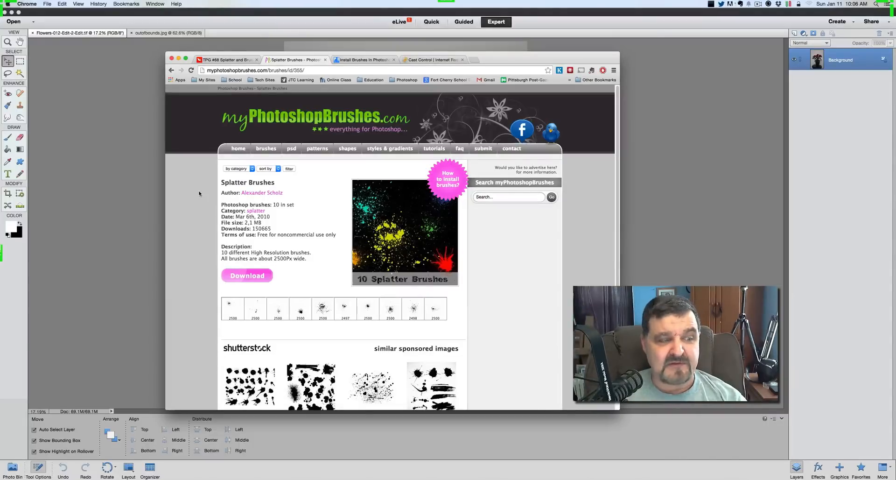
{"action": "left_click", "coordinate": [302, 71]}
{"action": "right_click", "coordinate": [288, 69]}
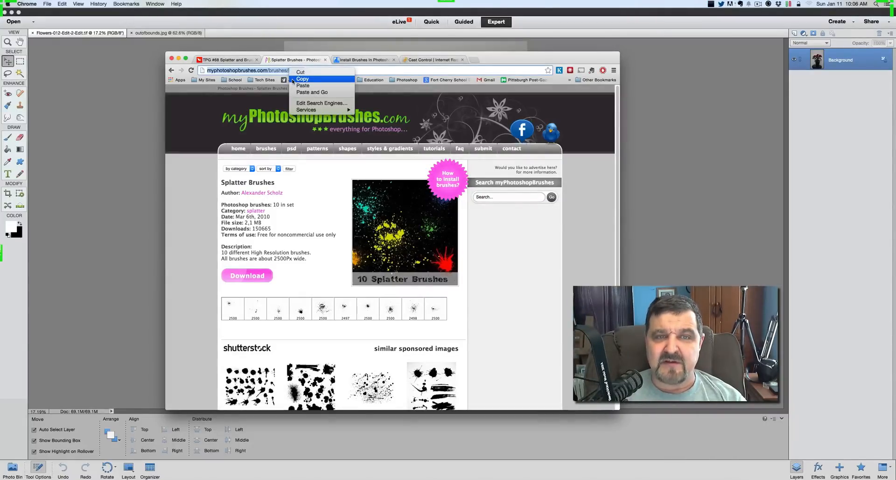
{"action": "left_click", "coordinate": [294, 79]}
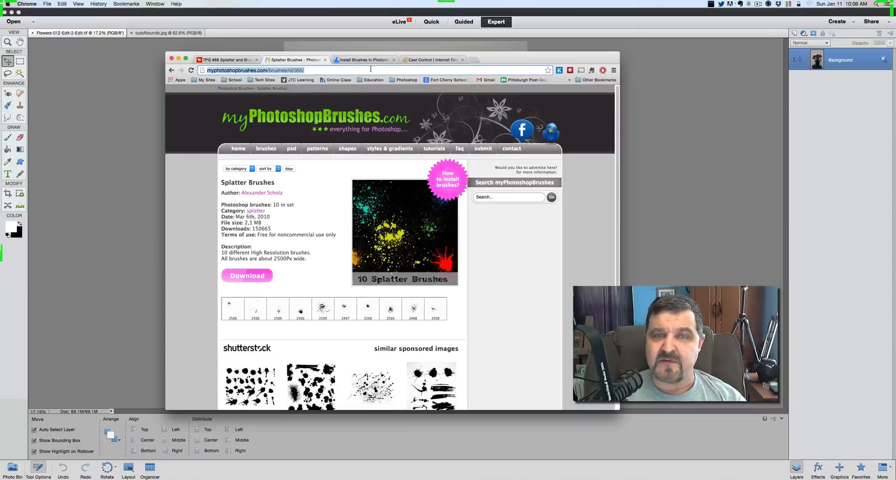
Step: Post the copied Splatter Brushes link as a comment on the TPG #68 Splatter and Brushes Livestream event
{"action": "left_click", "coordinate": [224, 61]}
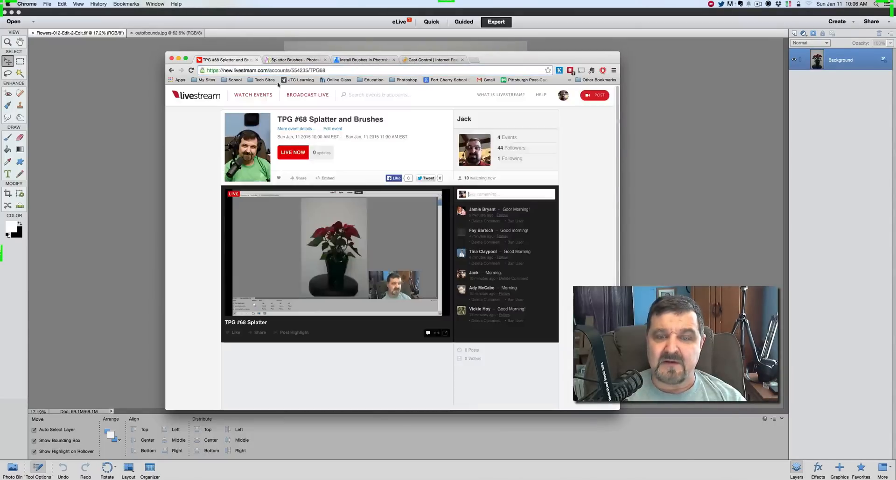
{"action": "right_click", "coordinate": [479, 193]}
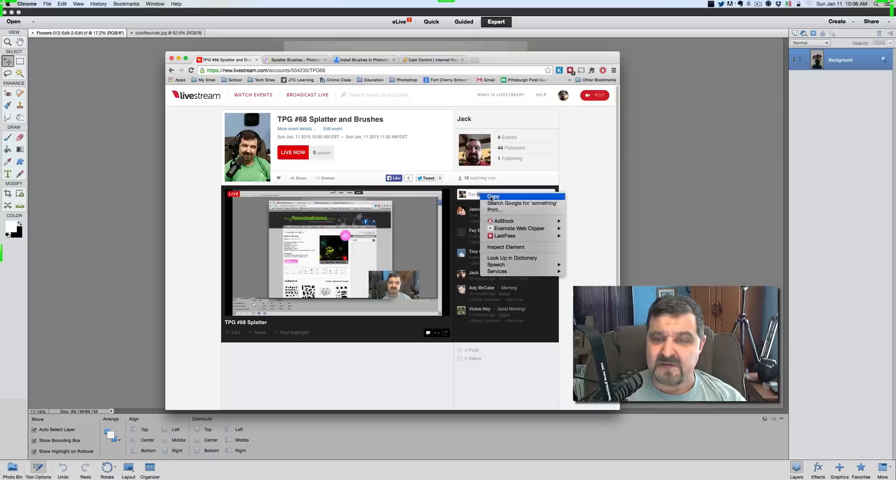
{"action": "left_click", "coordinate": [472, 194]}
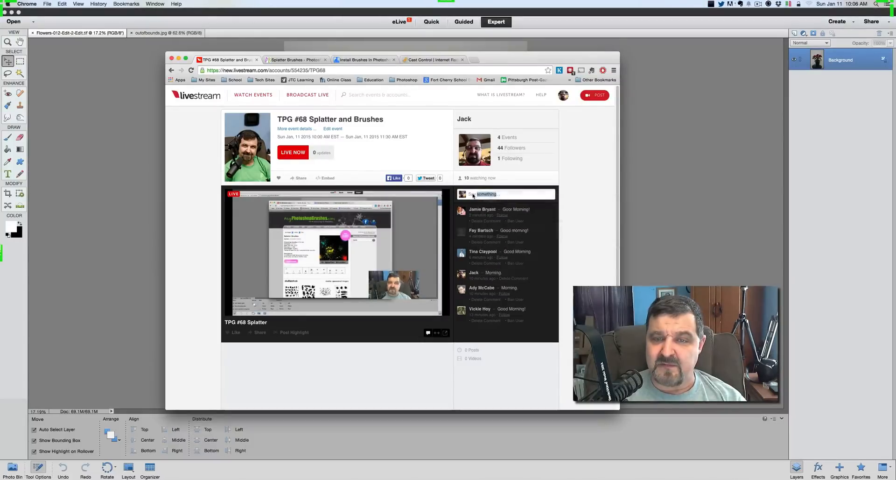
{"action": "key", "text": "super+v"}
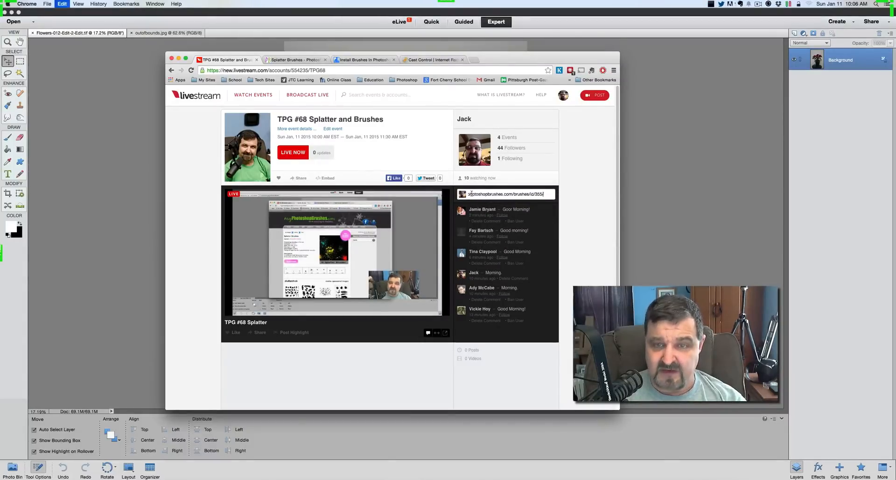
{"action": "key", "text": "Return"}
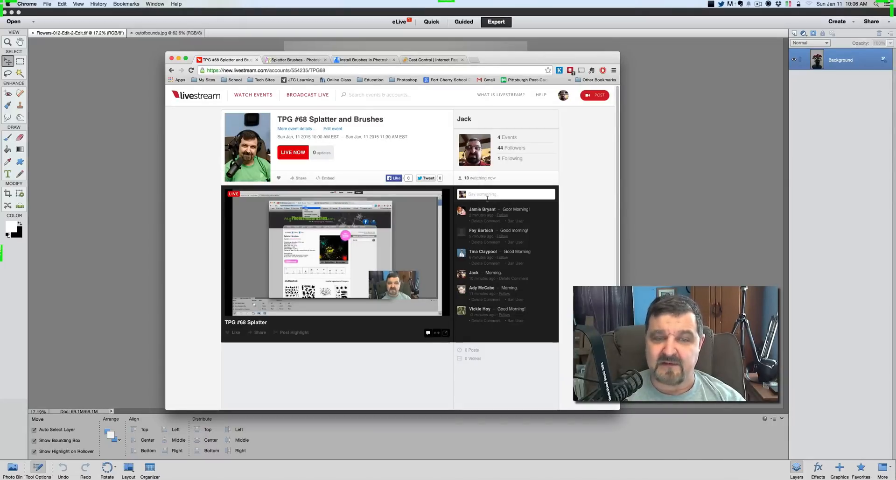
Step: Load Facebook in a new browser tab and open the Jacks Tech Corner group
{"action": "left_click", "coordinate": [292, 60]}
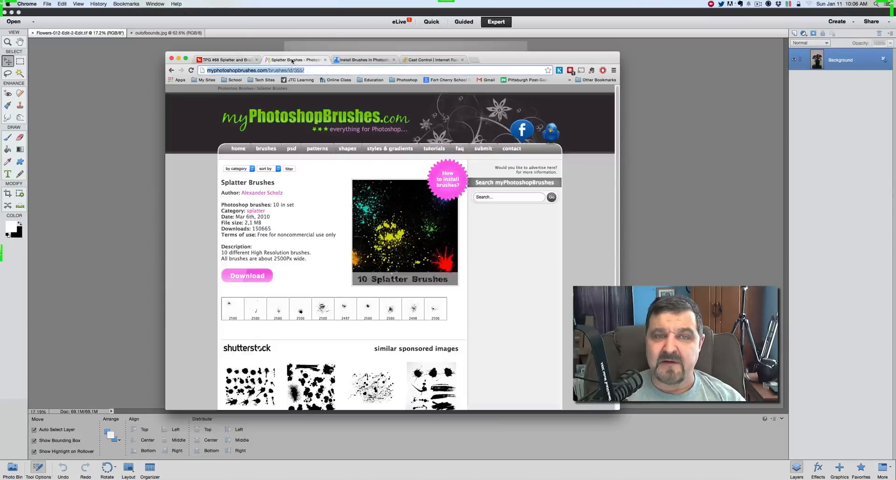
{"action": "left_click", "coordinate": [474, 60]}
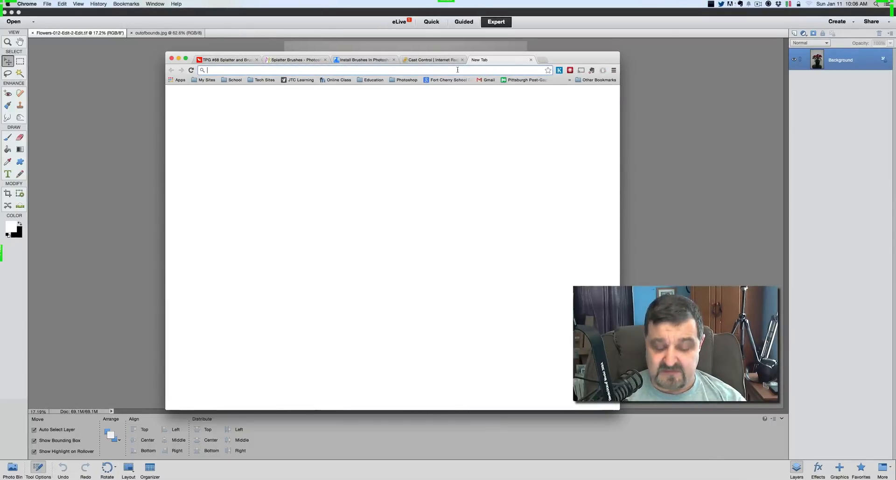
{"action": "type", "text": "fa"}
{"action": "key", "text": "Return"}
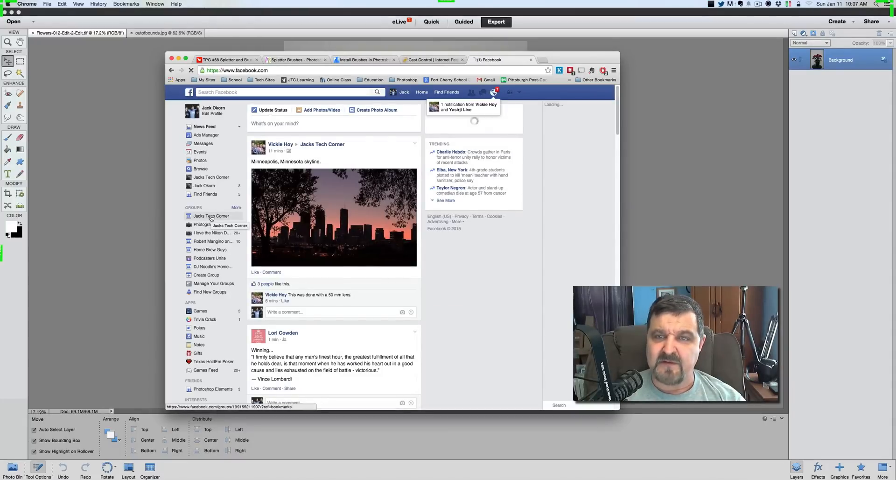
{"action": "left_click", "coordinate": [211, 216]}
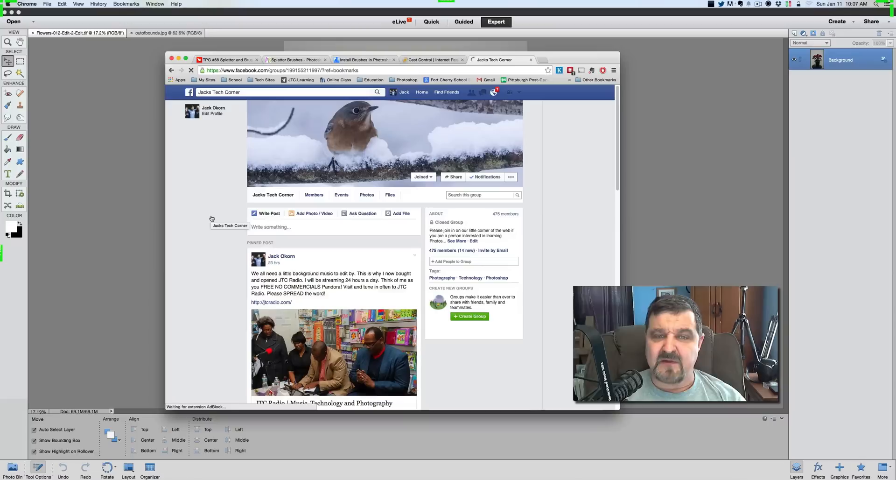
Step: Publish a group post reading "Download these free brushes." with the copied Splatter Brushes link below it
{"action": "left_click", "coordinate": [270, 228]}
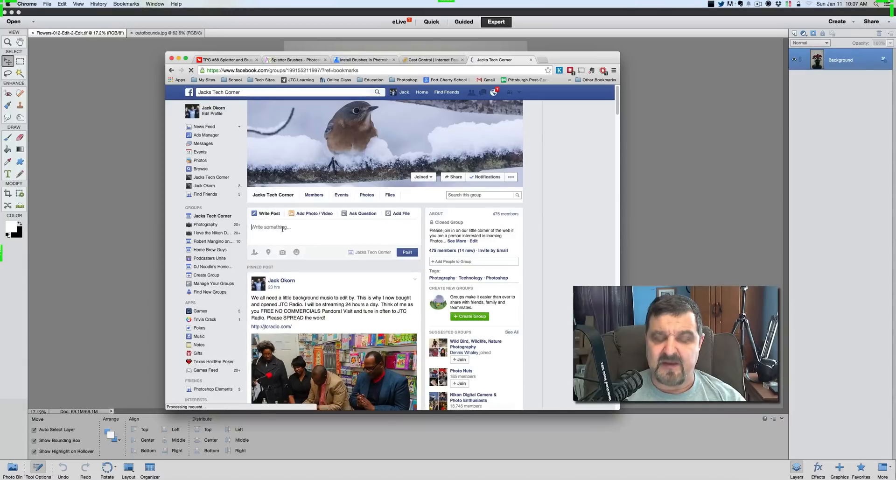
{"action": "type", "text": "Downlo"}
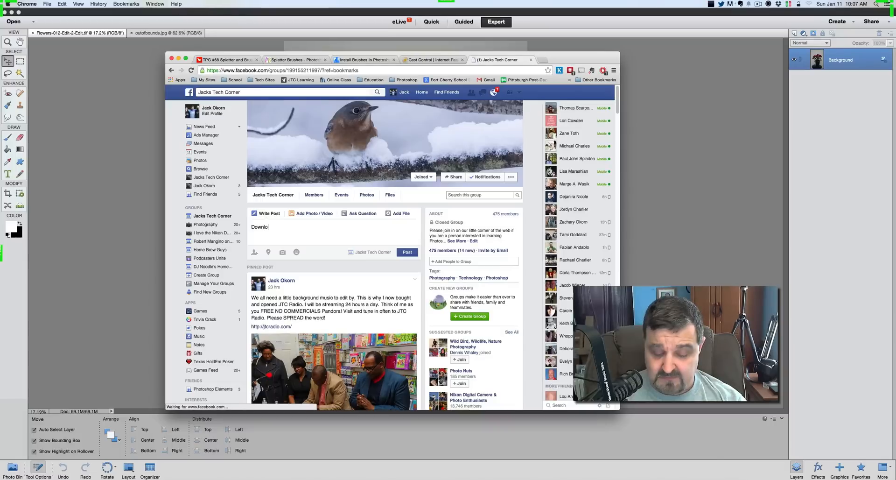
{"action": "type", "text": "ad these free "}
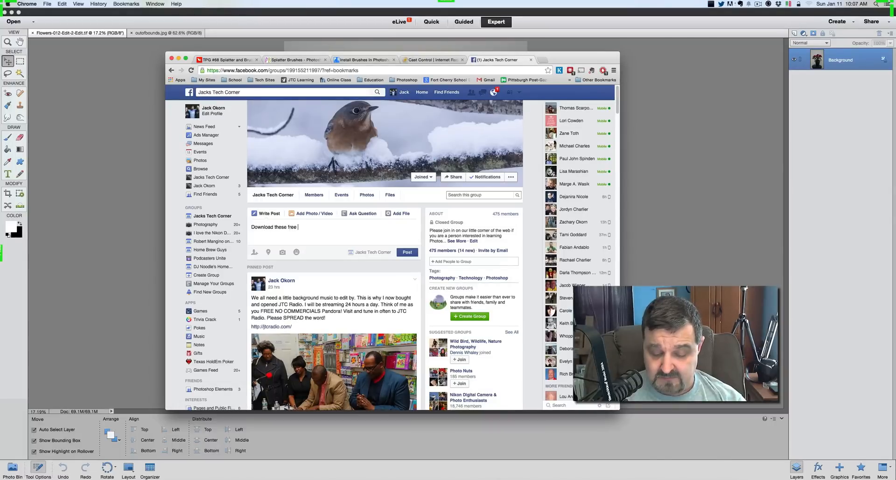
{"action": "type", "text": "brushes."}
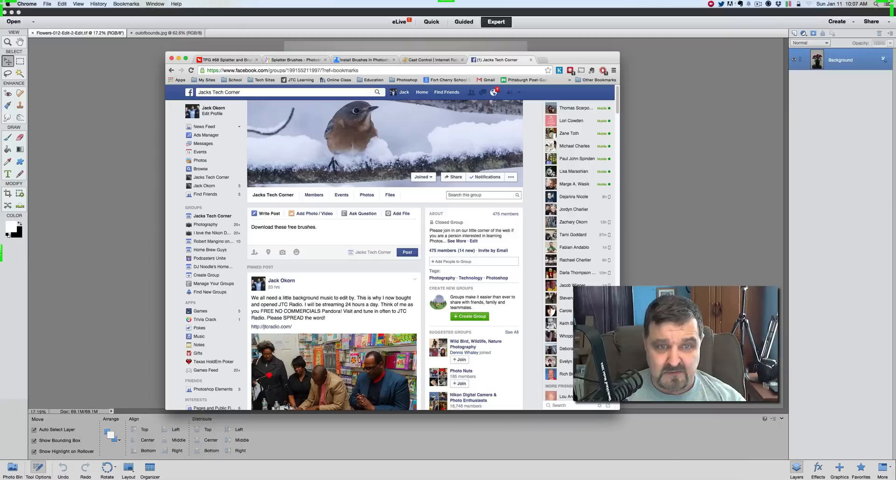
{"action": "key", "text": "Return"}
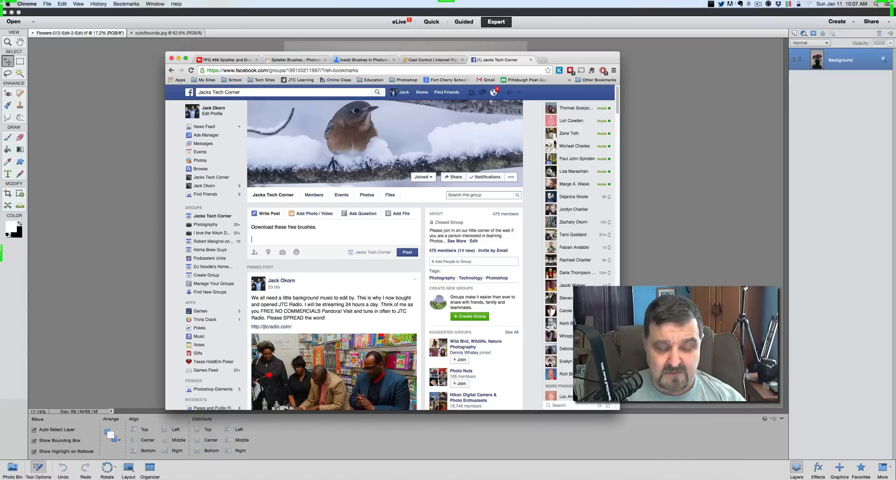
{"action": "key", "text": "super+v"}
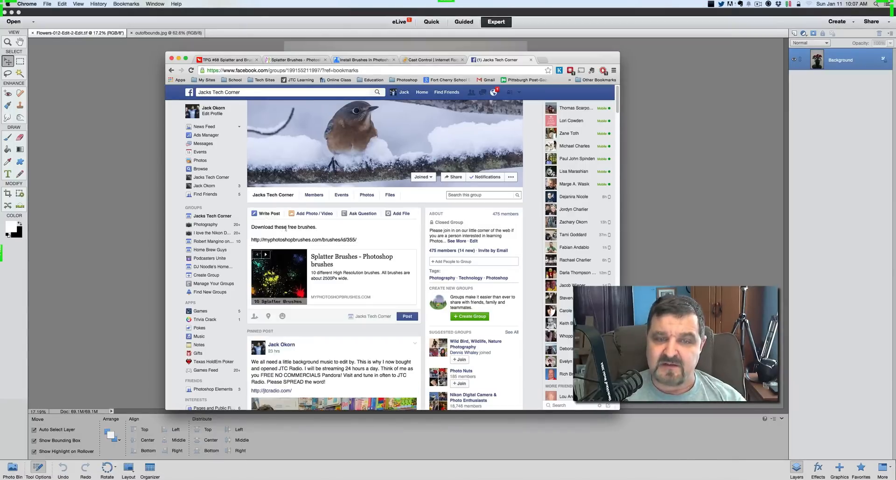
{"action": "left_click", "coordinate": [403, 317]}
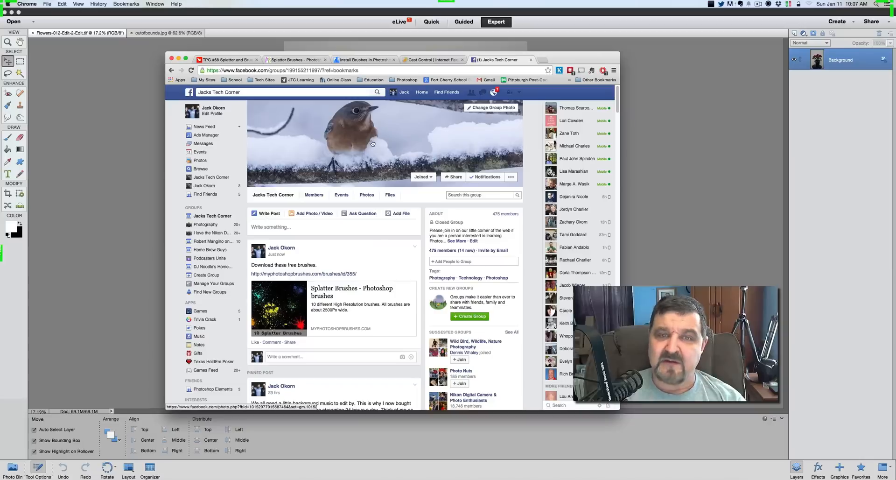
Step: Copy the web address of the How To Install Brushes In Photoshop Elements tutorial page
{"action": "left_click_drag", "start_coordinate": [558, 60], "coordinate": [578, 59]}
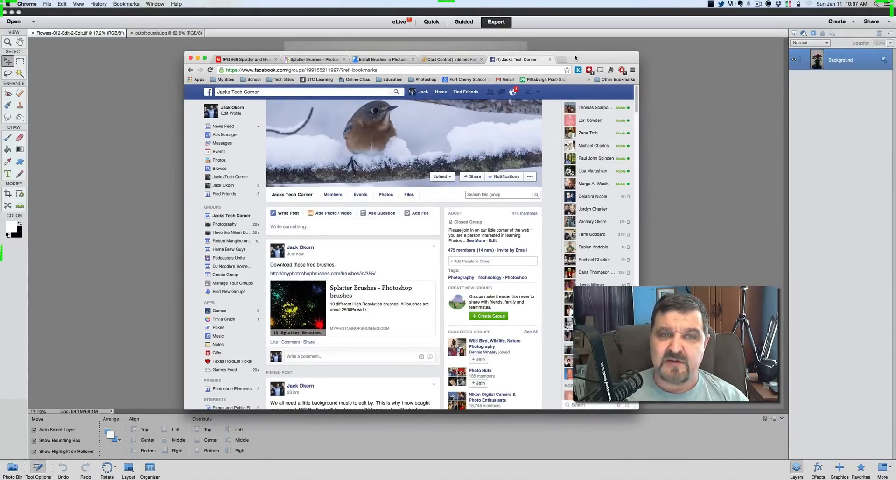
{"action": "left_click", "coordinate": [315, 59]}
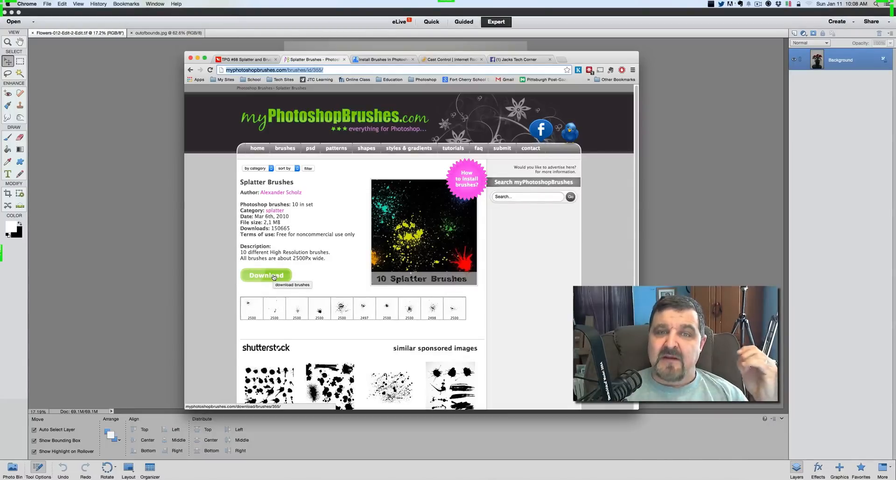
{"action": "left_click", "coordinate": [383, 59]}
{"action": "left_click", "coordinate": [399, 70]}
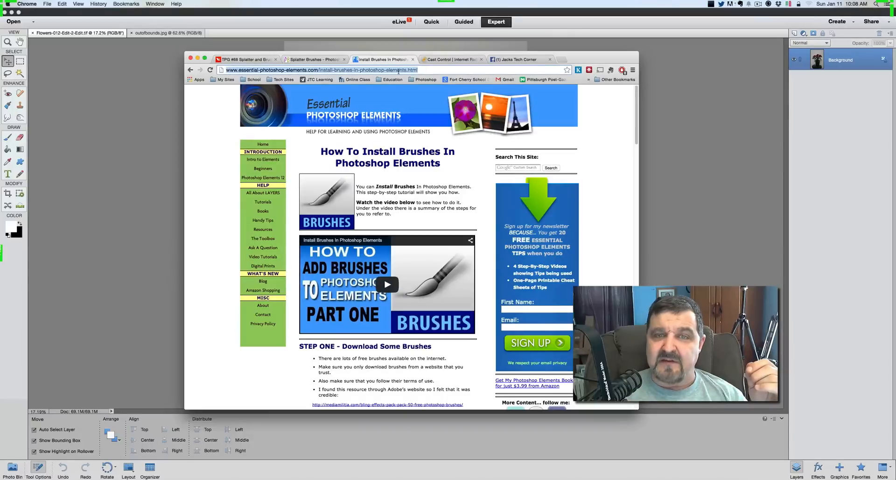
{"action": "right_click", "coordinate": [399, 70]}
{"action": "left_click", "coordinate": [405, 80]}
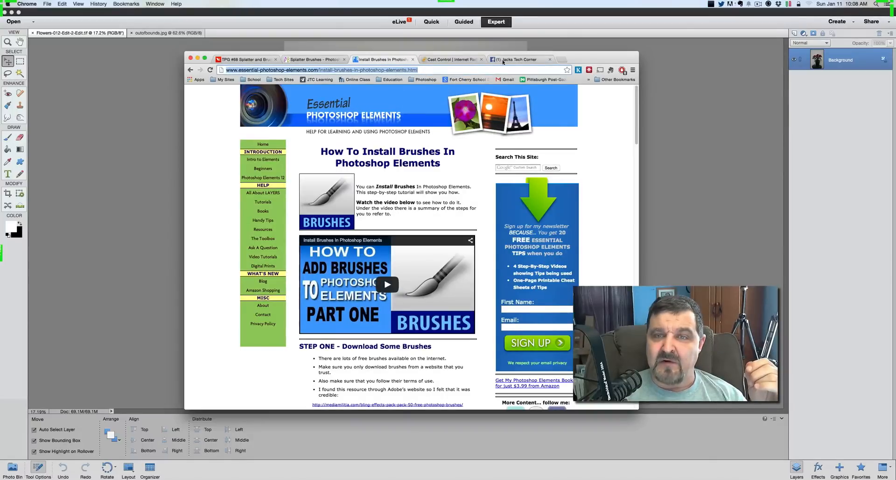
Step: Publish a post in the Jacks Tech Corner group reading "Install brushes." with the copied tutorial link below it
{"action": "left_click", "coordinate": [518, 59]}
{"action": "left_click", "coordinate": [271, 226]}
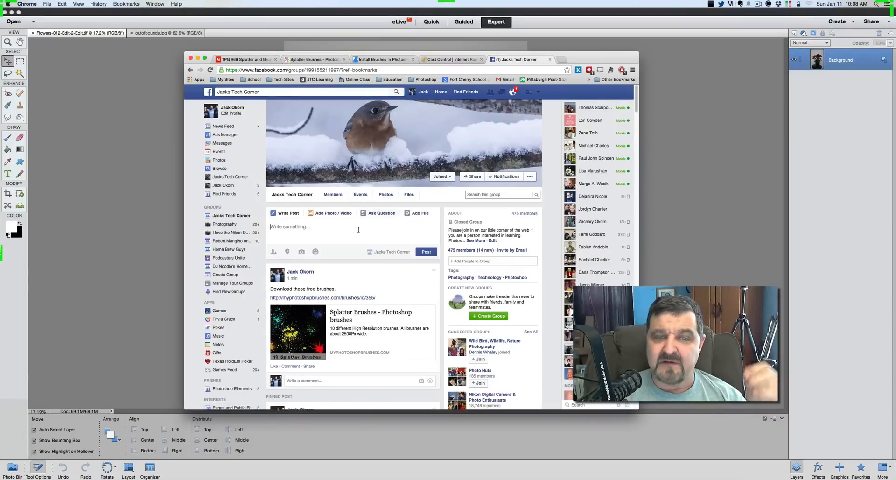
{"action": "type", "text": "Instal"}
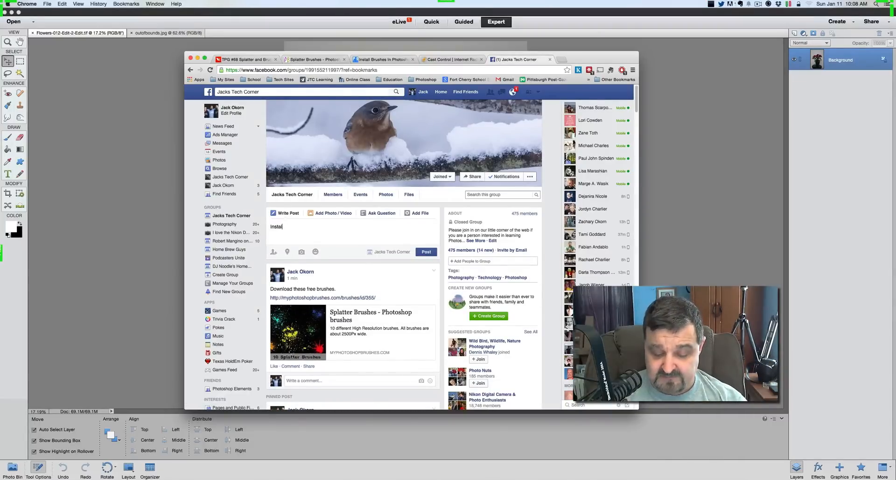
{"action": "type", "text": "l bru"}
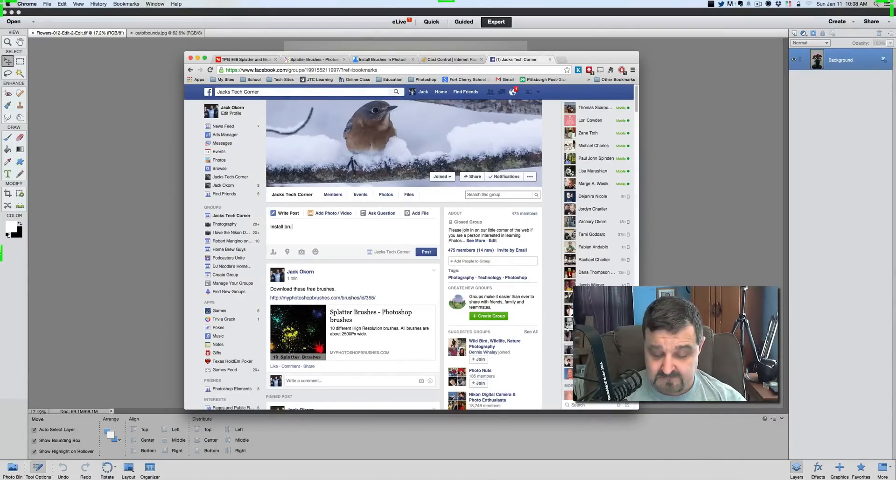
{"action": "type", "text": "shes."}
{"action": "key", "text": "Return"}
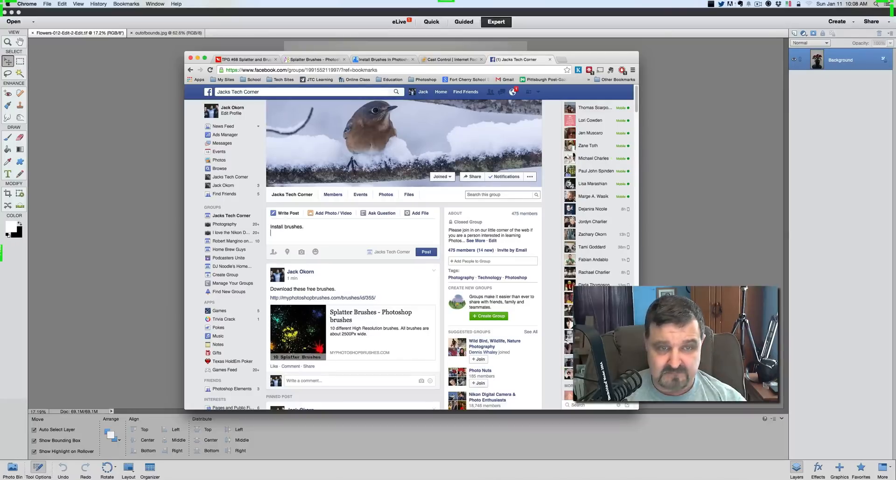
{"action": "key", "text": "Return"}
{"action": "key", "text": "super+v"}
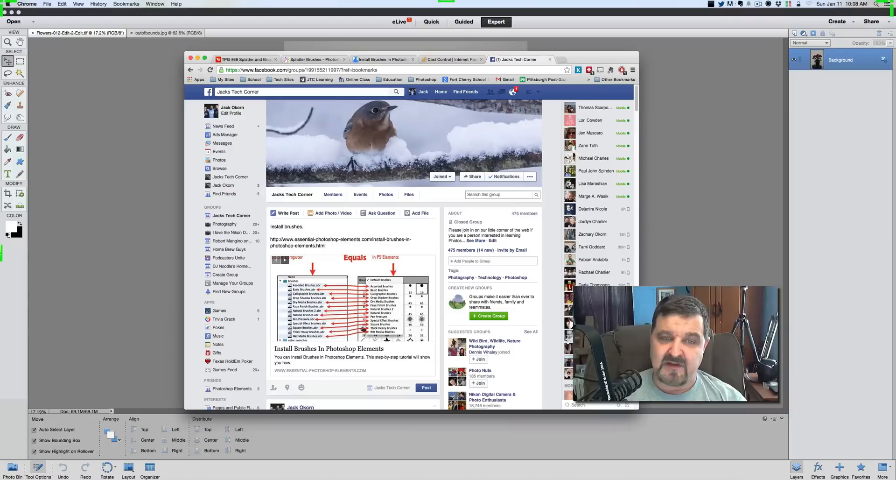
{"action": "left_click", "coordinate": [424, 390]}
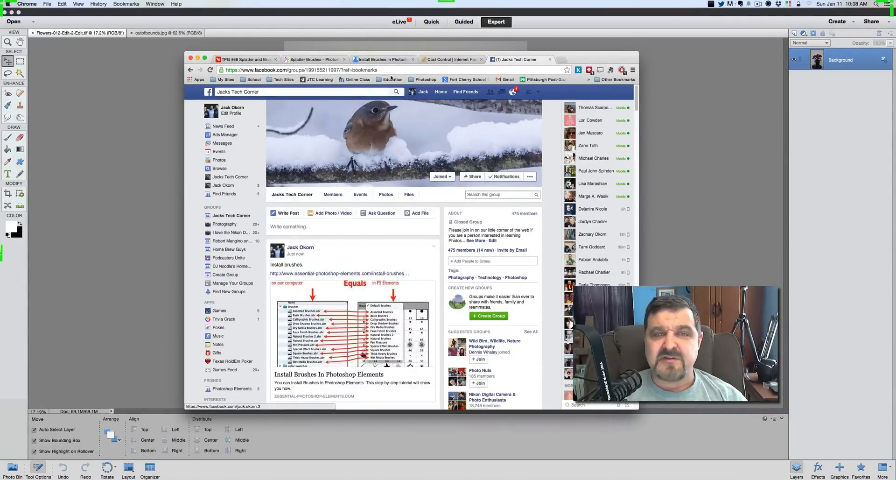
Step: Check the Livestream event page and minimize the browser window to return to Photoshop Elements
{"action": "left_click", "coordinate": [323, 60]}
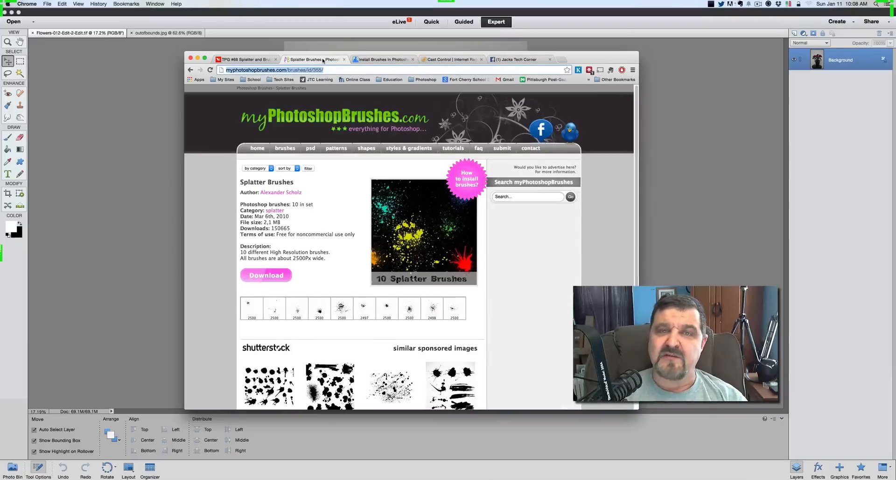
{"action": "left_click", "coordinate": [255, 60]}
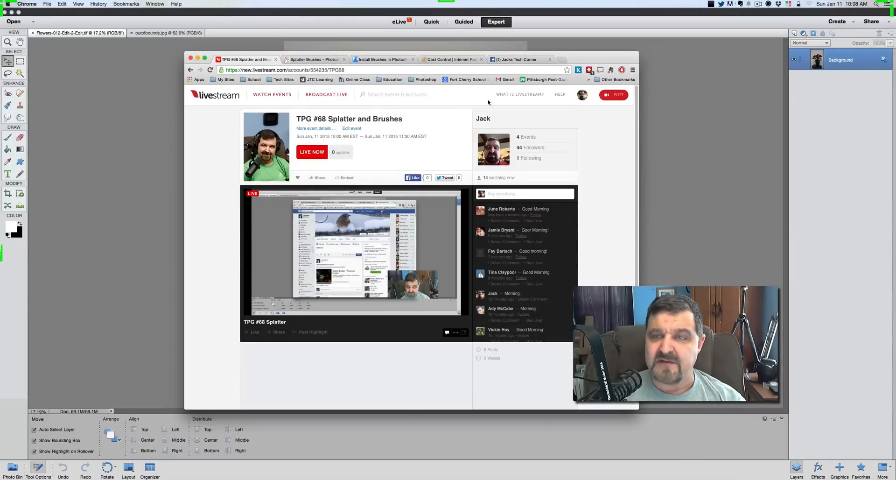
{"action": "key", "text": "super+m"}
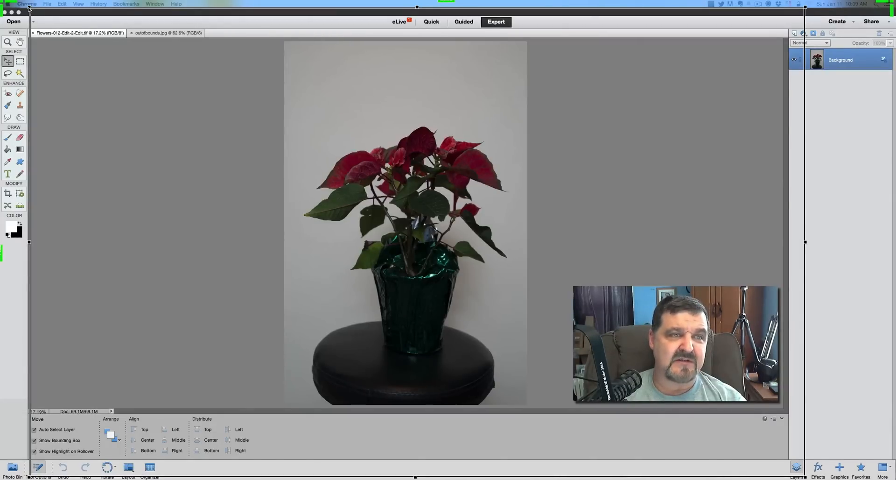
Step: Extend the screen-capture frame to cover the full screen
{"action": "left_click_drag", "start_coordinate": [29, 7], "coordinate": [0, 9]}
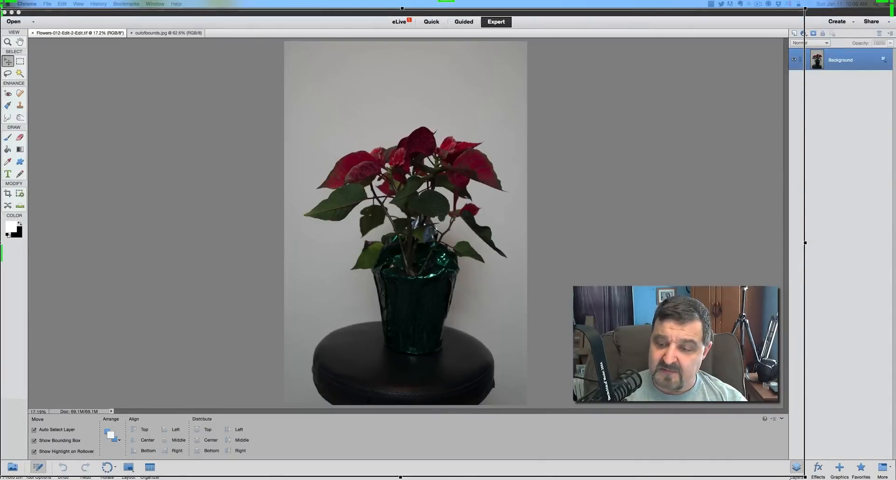
{"action": "left_click_drag", "start_coordinate": [805, 477], "coordinate": [895, 479]}
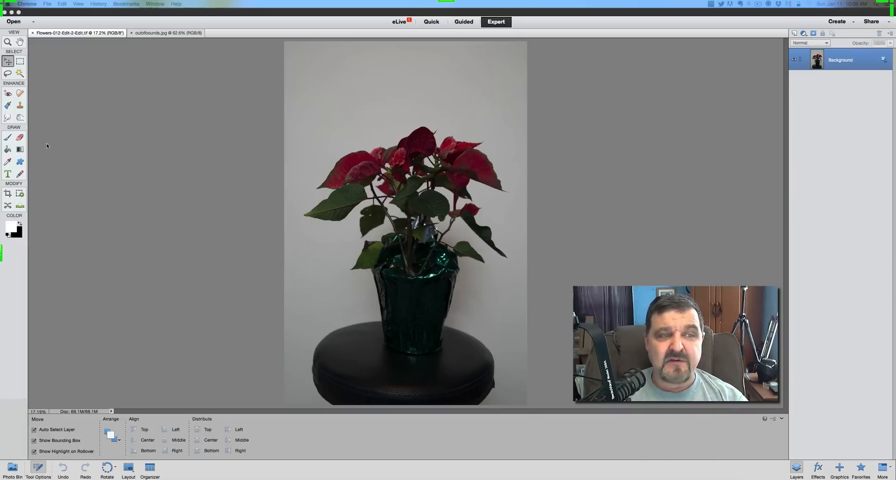
Step: Locate the brush file Unbenannte Pinsel.abr in the splatters_02 download folder through Load Brushes, and leave without loading it
{"action": "left_click", "coordinate": [29, 141]}
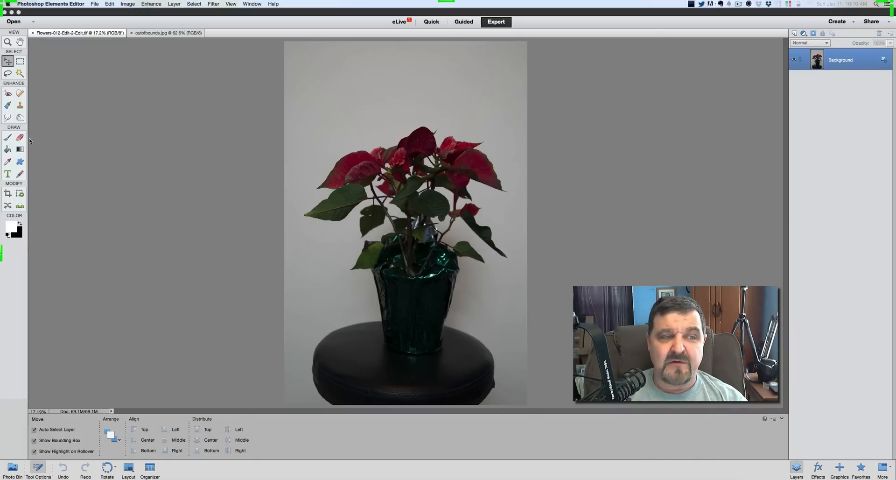
{"action": "left_click", "coordinate": [9, 138]}
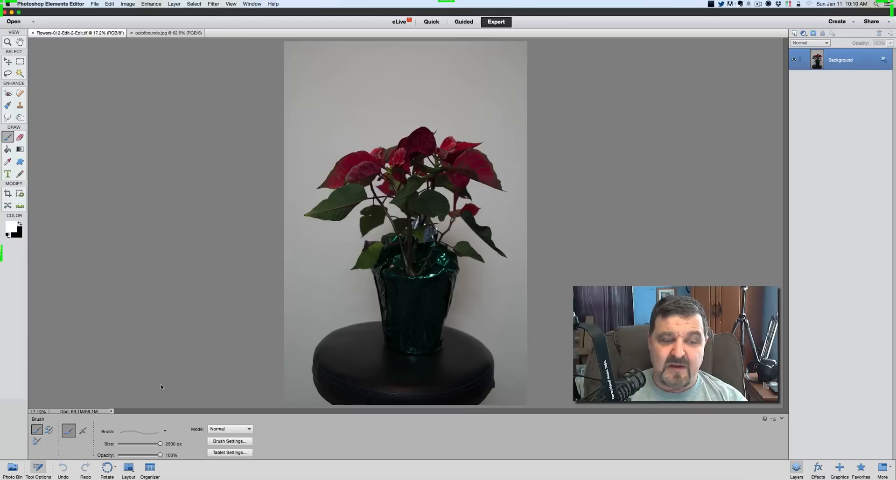
{"action": "left_click", "coordinate": [165, 432]}
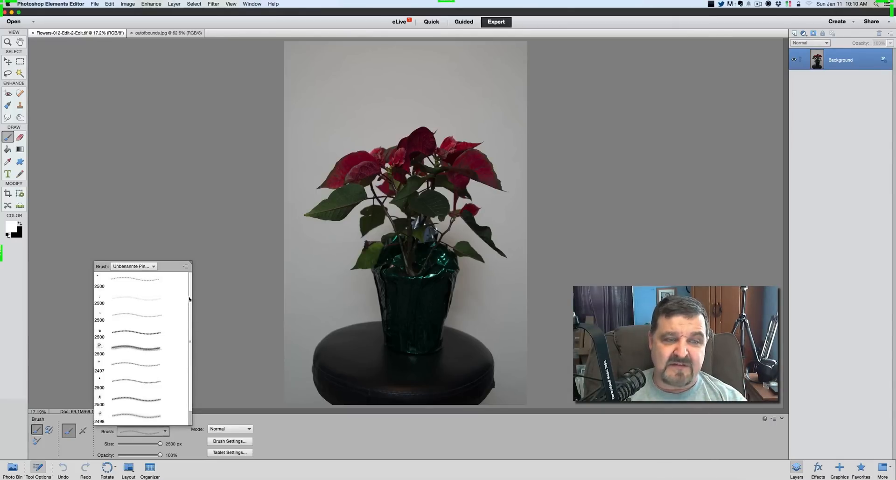
{"action": "left_click", "coordinate": [185, 266]}
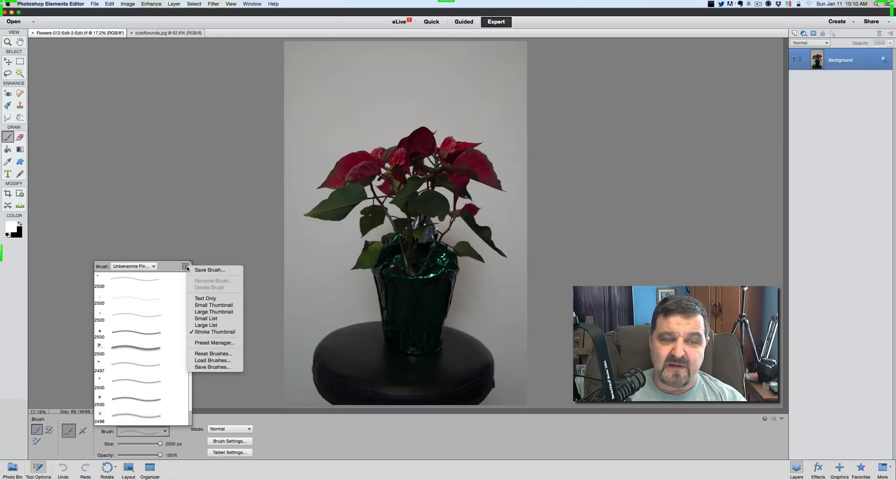
{"action": "left_click", "coordinate": [213, 360]}
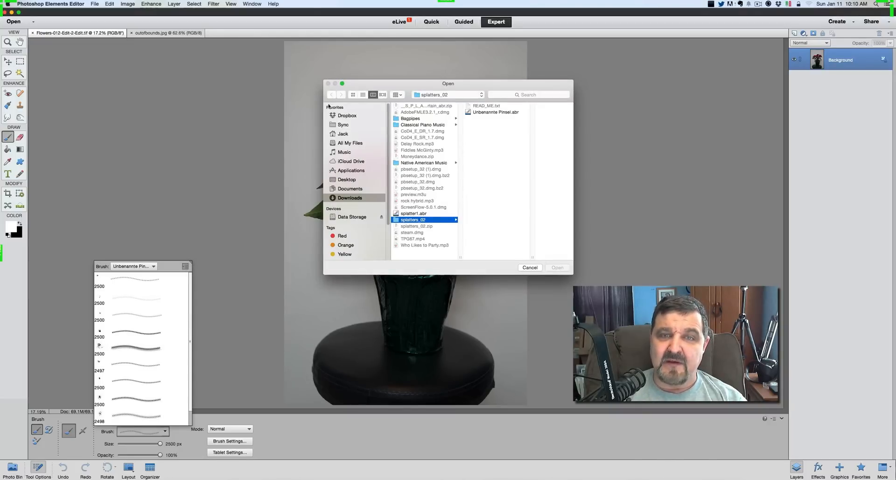
{"action": "left_click_drag", "start_coordinate": [397, 87], "coordinate": [353, 94]}
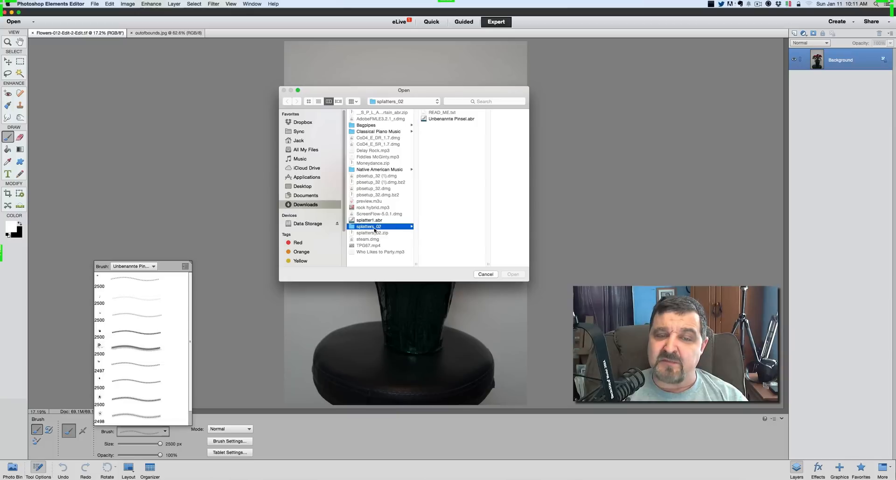
{"action": "left_click", "coordinate": [455, 120]}
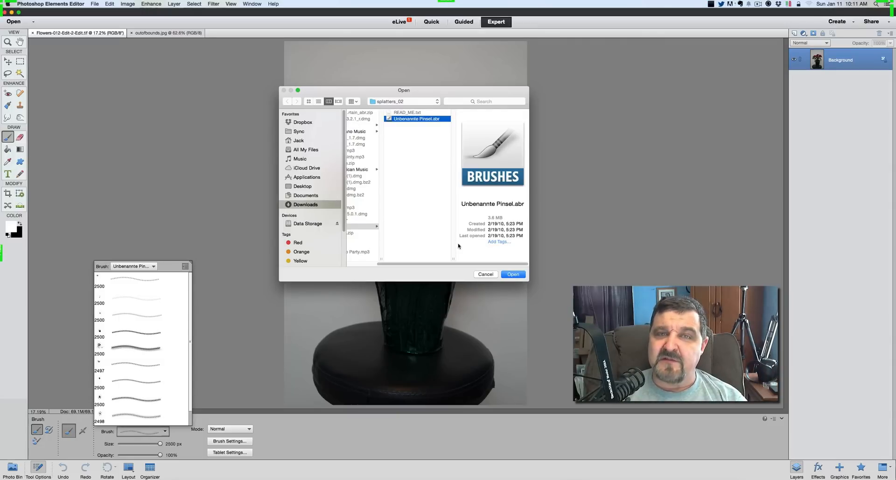
{"action": "left_click", "coordinate": [482, 274]}
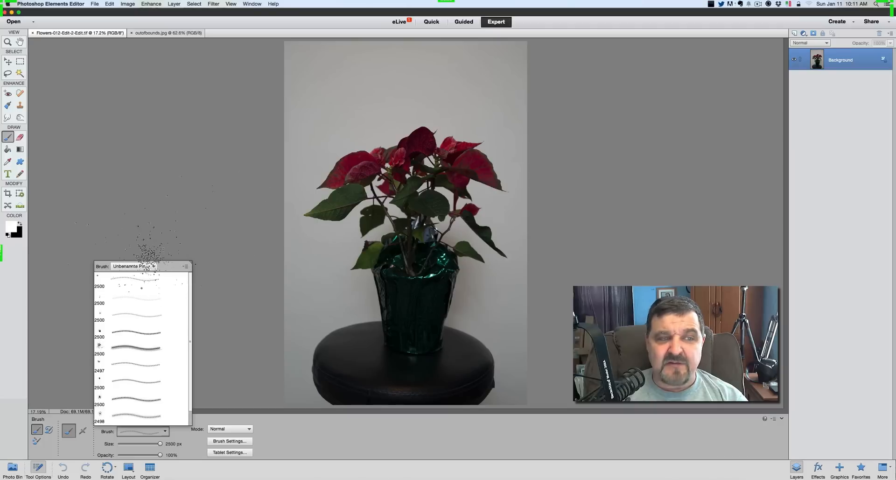
{"action": "left_click", "coordinate": [8, 62]}
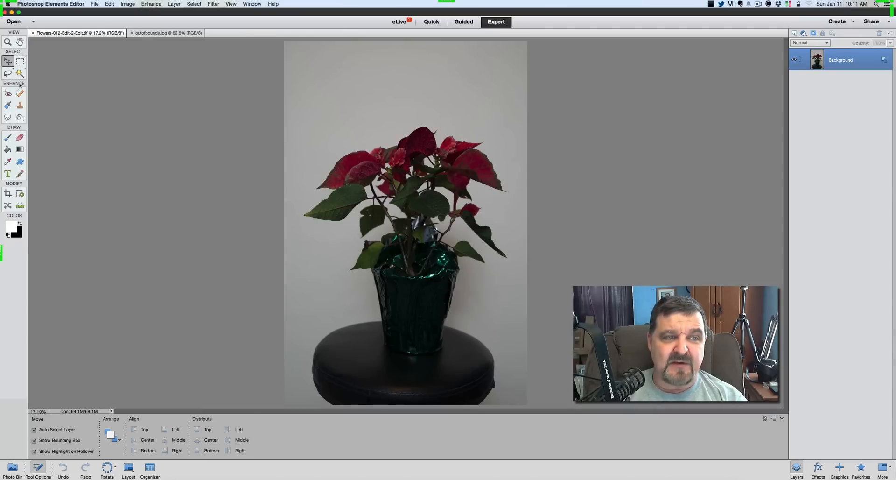
Step: Check the Brush tool's list of brush sets for the Unbenannte Pinsel set
{"action": "key", "text": "b"}
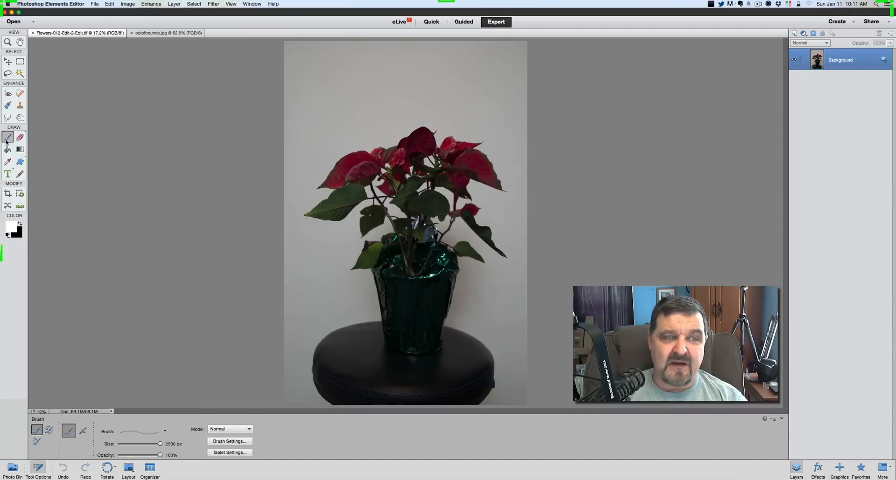
{"action": "left_click", "coordinate": [166, 430]}
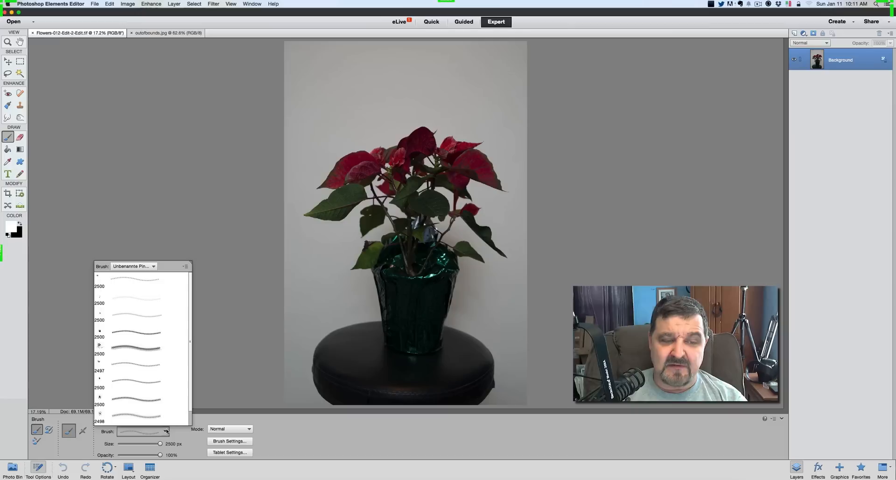
{"action": "left_click", "coordinate": [154, 267]}
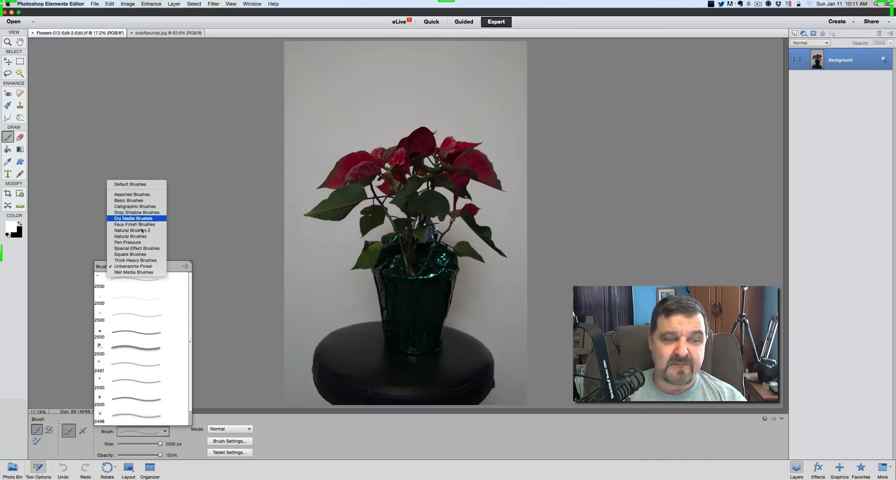
{"action": "left_click", "coordinate": [142, 268]}
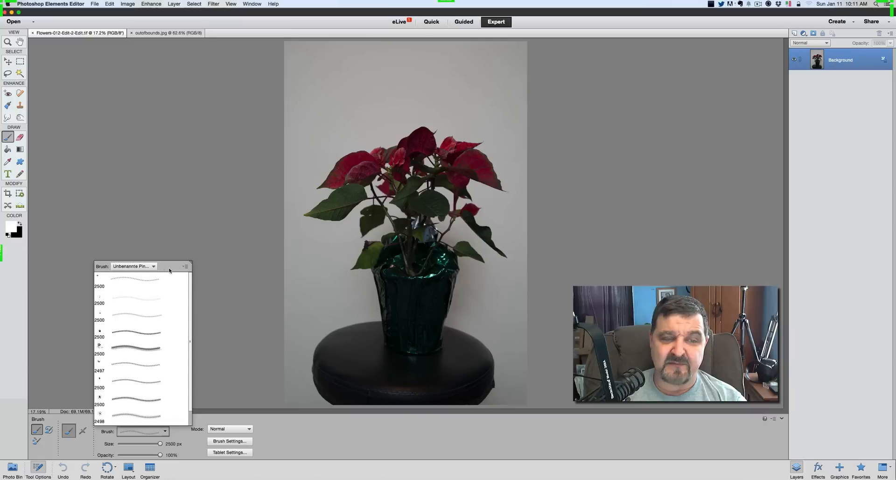
{"action": "left_click", "coordinate": [144, 266]}
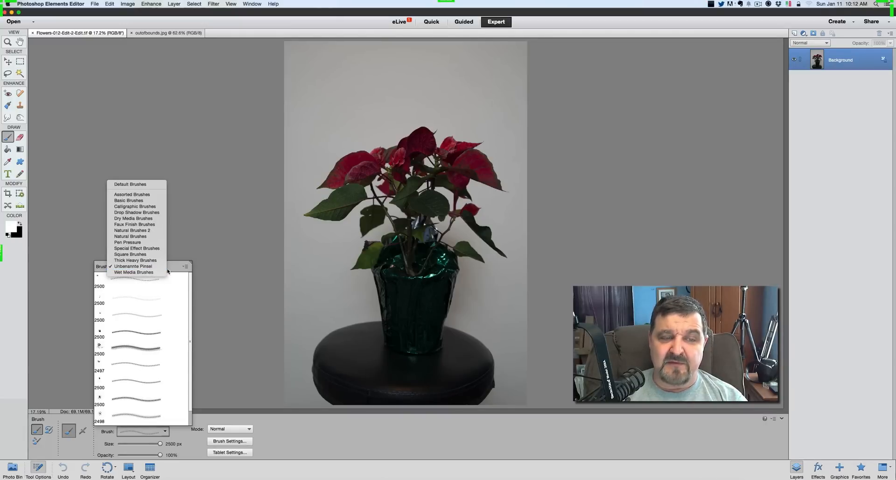
{"action": "left_click", "coordinate": [171, 270]}
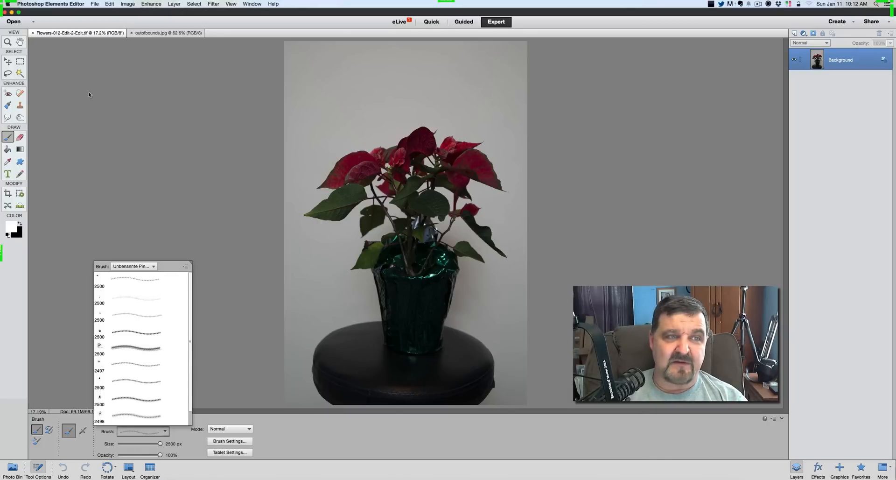
Step: Duplicate the Background layer and hide the original
{"action": "left_click", "coordinate": [9, 63]}
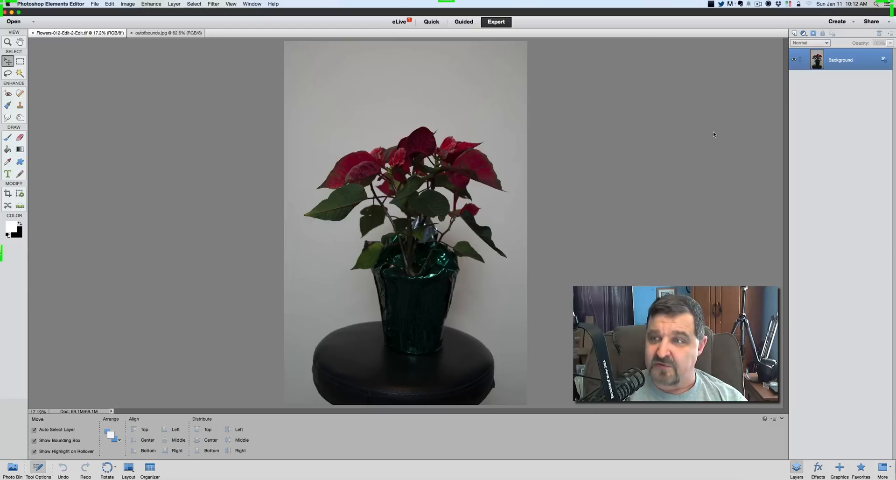
{"action": "key", "text": "super+j"}
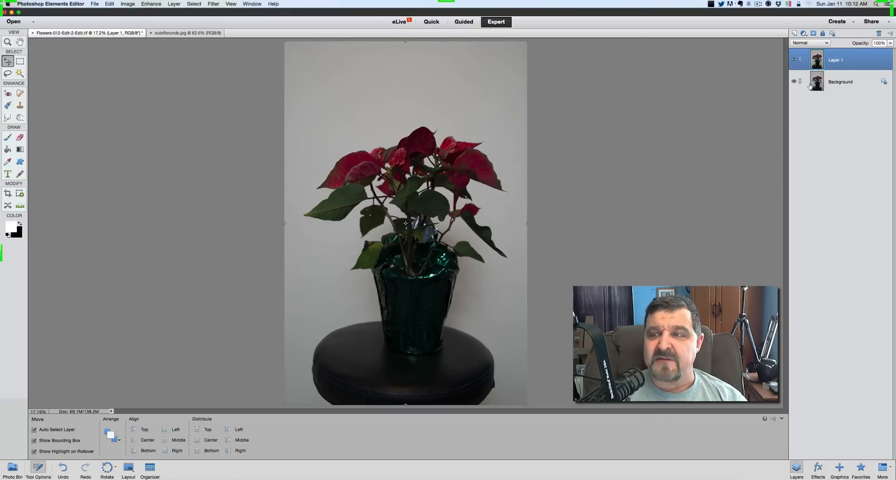
{"action": "left_click", "coordinate": [794, 82]}
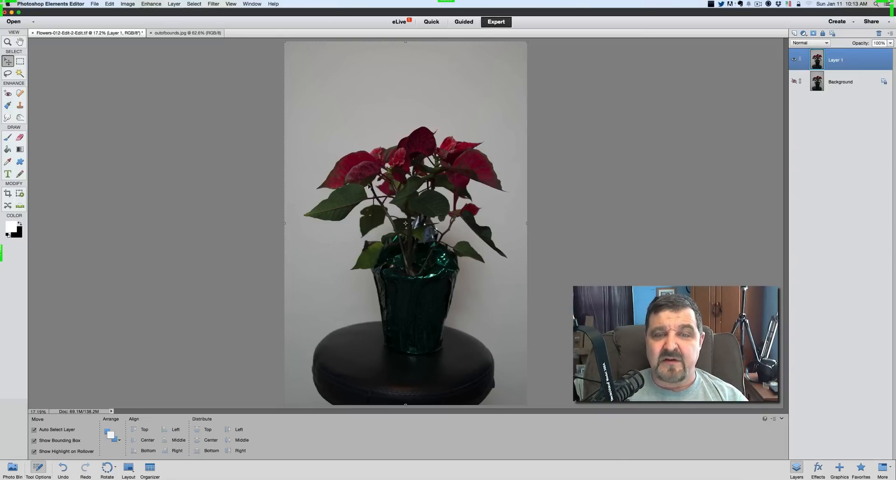
Step: Lasso loosely around the poinsettia and its pot, copy the selection to a new layer, and hide Layer 1
{"action": "left_click", "coordinate": [8, 73]}
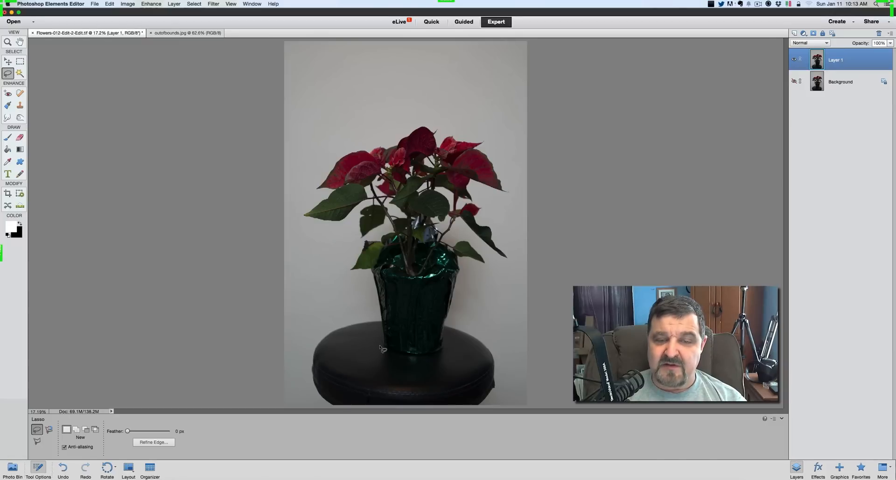
{"action": "mouse_move", "coordinate": [380, 347]}
{"action": "left_mouse_down"}
{"action": "mouse_move", "coordinate": [369, 277]}
{"action": "mouse_move", "coordinate": [344, 262]}
{"action": "mouse_move", "coordinate": [362, 241]}
{"action": "mouse_move", "coordinate": [355, 219]}
{"action": "mouse_move", "coordinate": [322, 228]}
{"action": "mouse_move", "coordinate": [299, 212]}
{"action": "mouse_move", "coordinate": [323, 195]}
{"action": "mouse_move", "coordinate": [311, 193]}
{"action": "mouse_move", "coordinate": [312, 177]}
{"action": "mouse_move", "coordinate": [350, 148]}
{"action": "mouse_move", "coordinate": [428, 123]}
{"action": "mouse_move", "coordinate": [481, 136]}
{"action": "mouse_move", "coordinate": [515, 189]}
{"action": "mouse_move", "coordinate": [510, 202]}
{"action": "mouse_move", "coordinate": [476, 193]}
{"action": "mouse_move", "coordinate": [480, 216]}
{"action": "mouse_move", "coordinate": [496, 226]}
{"action": "mouse_move", "coordinate": [512, 263]}
{"action": "mouse_move", "coordinate": [492, 260]}
{"action": "mouse_move", "coordinate": [474, 236]}
{"action": "mouse_move", "coordinate": [487, 266]}
{"action": "mouse_move", "coordinate": [460, 264]}
{"action": "mouse_move", "coordinate": [443, 349]}
{"action": "mouse_move", "coordinate": [381, 347]}
{"action": "left_mouse_up"}
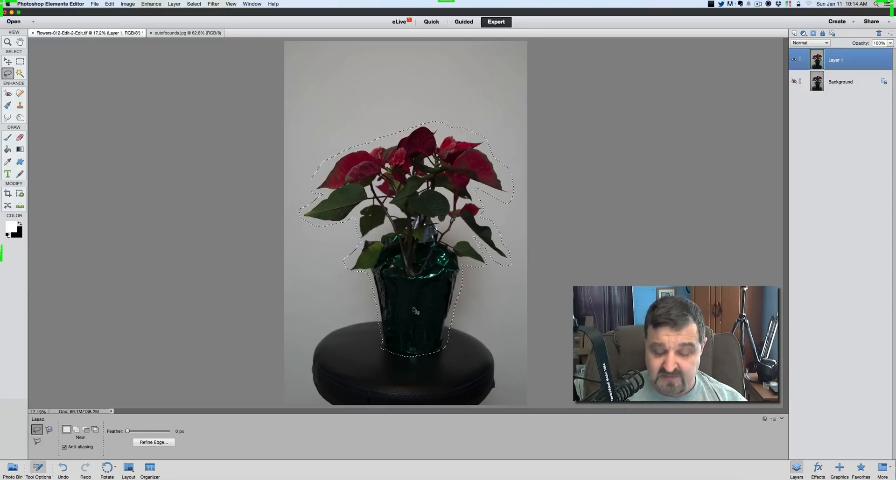
{"action": "key", "text": "super+j"}
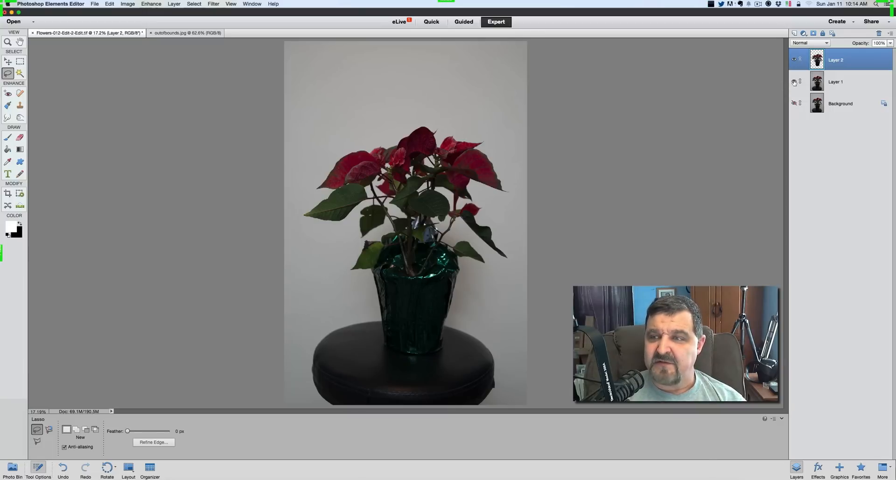
{"action": "left_click", "coordinate": [795, 83]}
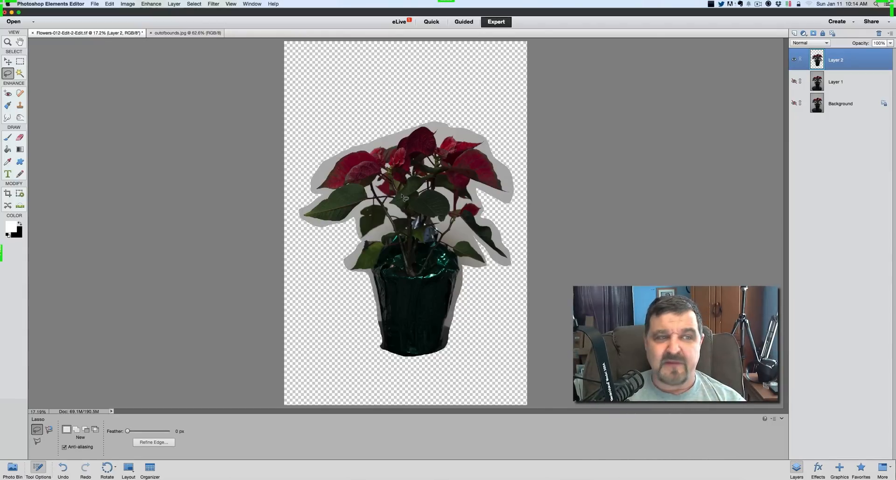
Step: Select the grey background surrounding the plant's leaves on Layer 2 with the Magic Wand, delete it, and deselect
{"action": "left_click", "coordinate": [20, 74]}
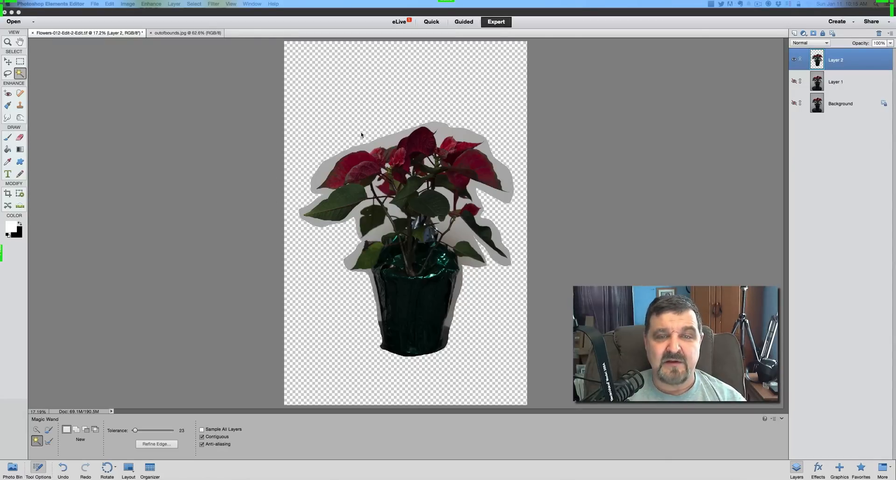
{"action": "left_click", "coordinate": [20, 74]}
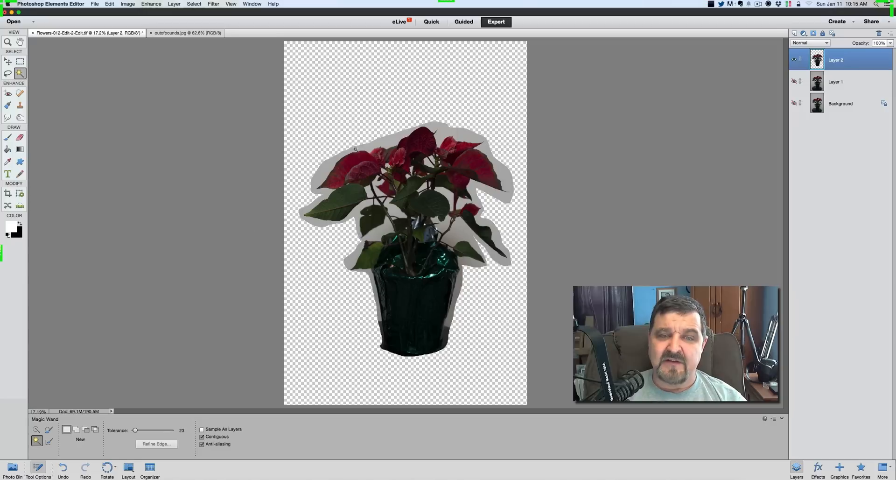
{"action": "left_click", "coordinate": [376, 144]}
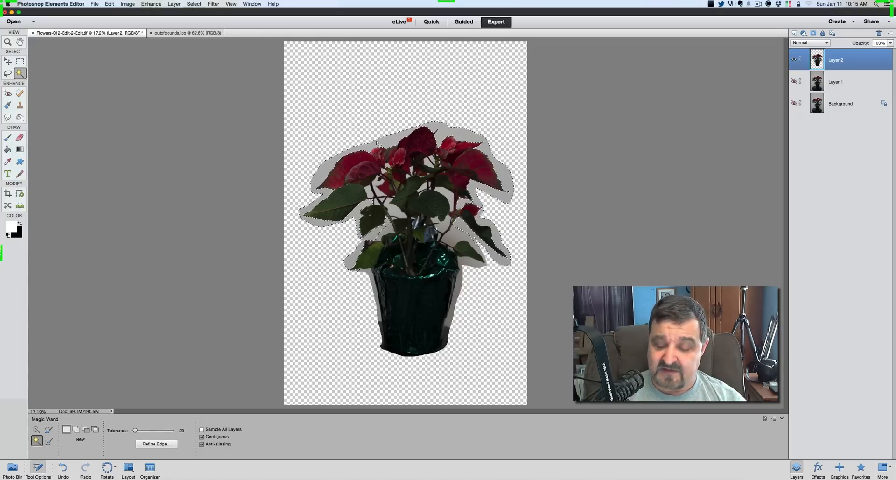
{"action": "key", "text": "Delete"}
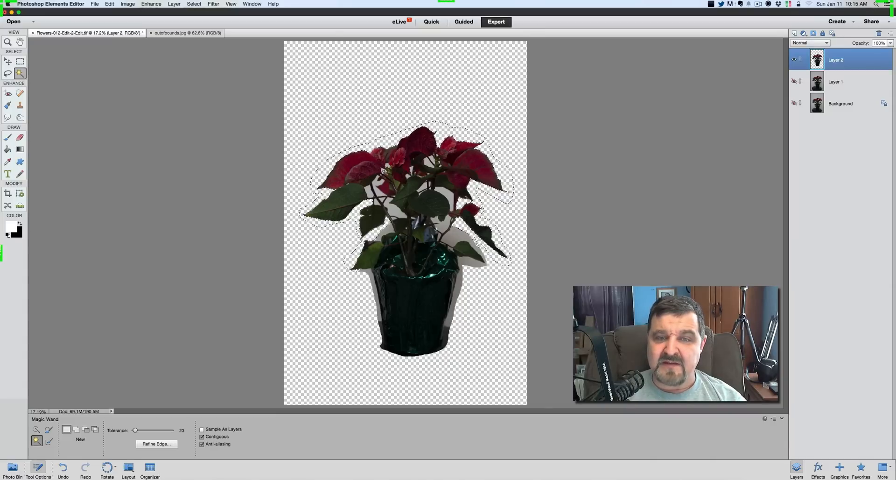
{"action": "key", "text": "super+d"}
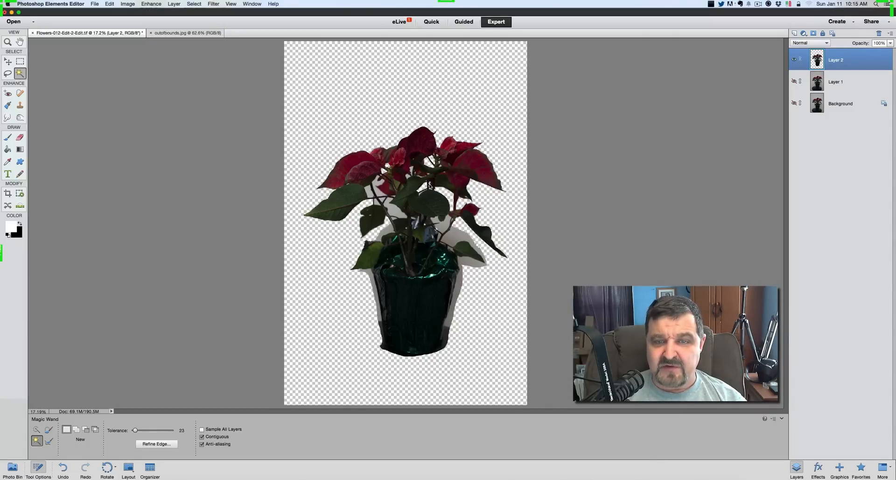
Step: Delete the grey remnants among the central stems and along the right side of the plant and pot, and clear the selection
{"action": "left_click", "coordinate": [436, 223]}
{"action": "key", "text": "Delete"}
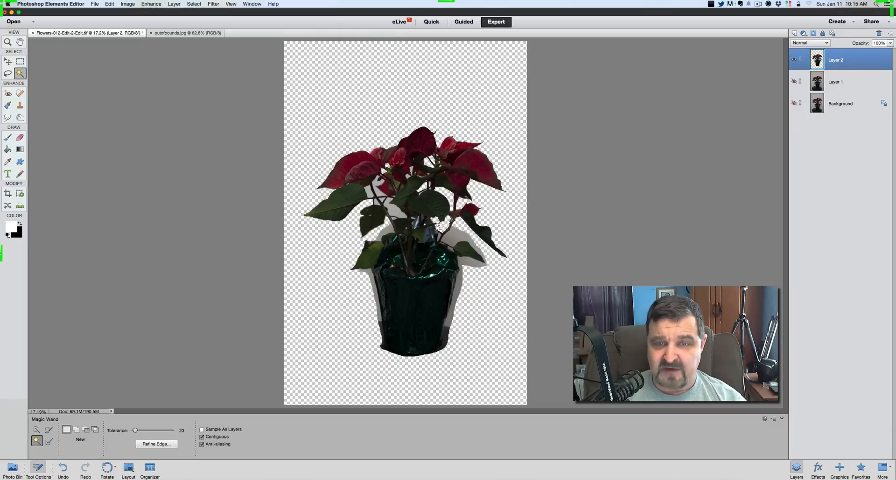
{"action": "left_click", "coordinate": [450, 237]}
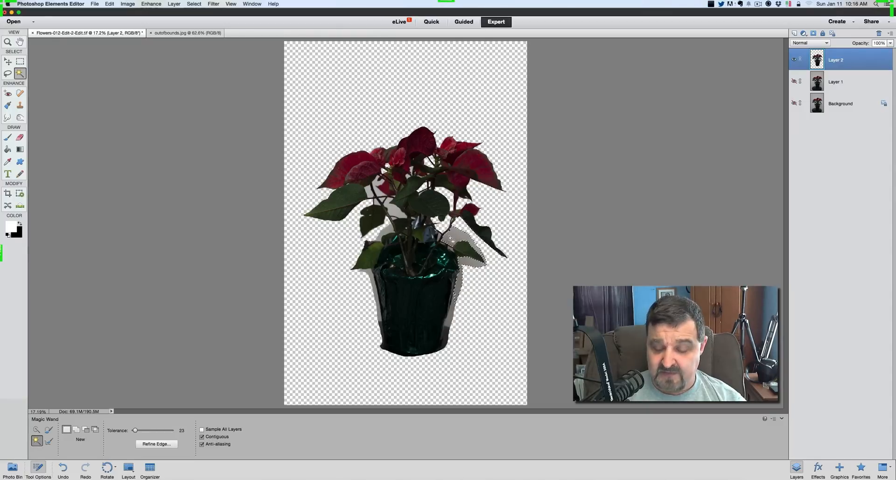
{"action": "left_click", "coordinate": [453, 307]}
{"action": "key", "text": "Delete"}
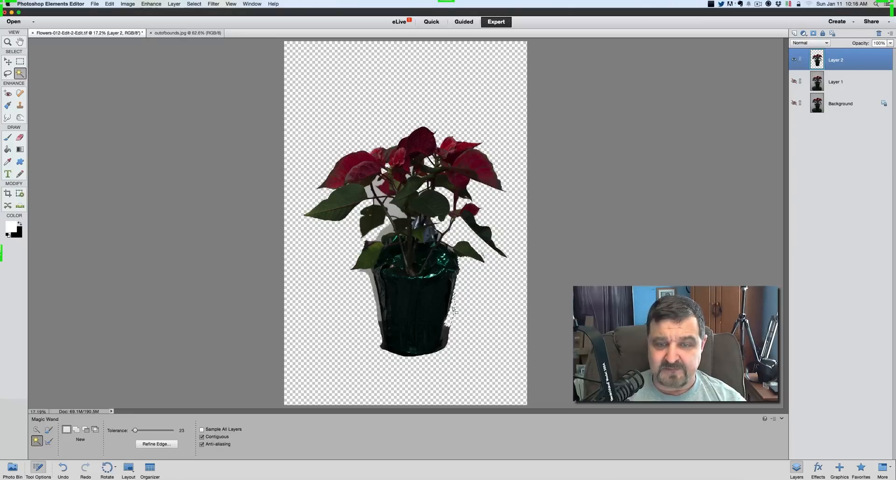
{"action": "left_click", "coordinate": [452, 333]}
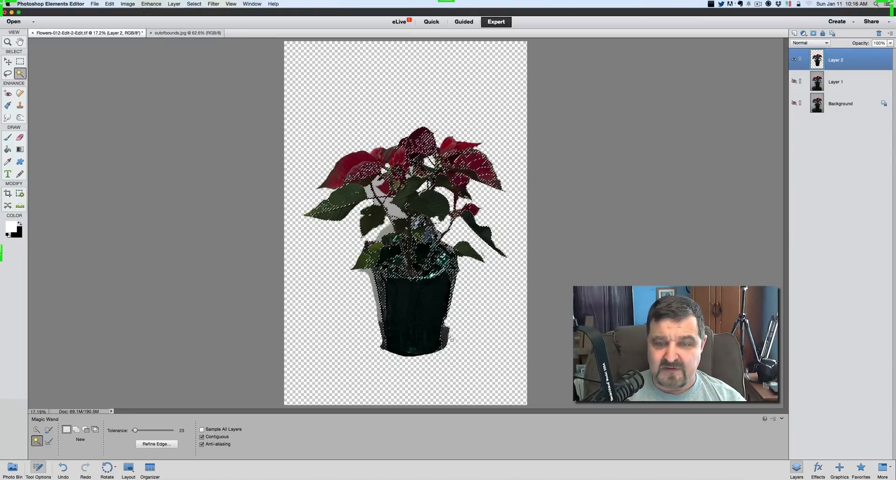
{"action": "left_click", "coordinate": [266, 138]}
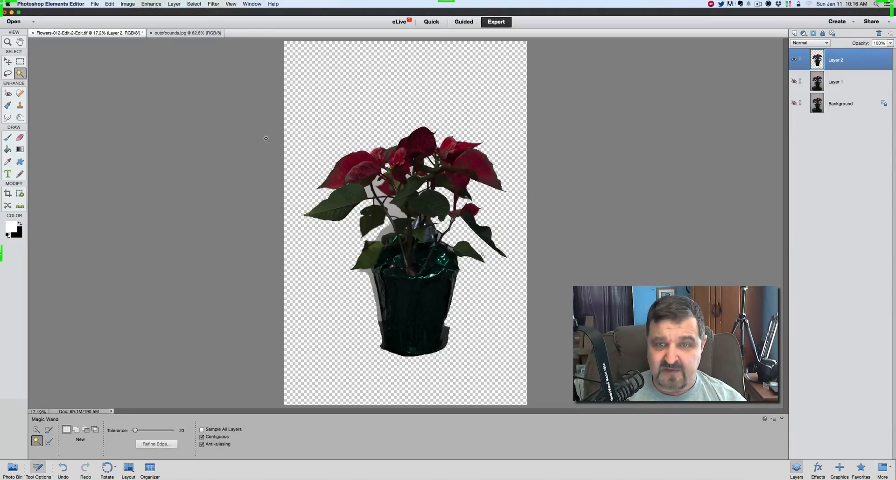
Step: Delete the remaining grey patches between the left-hand stems and along the left side of the pot
{"action": "left_click", "coordinate": [387, 206]}
{"action": "key", "text": "Delete"}
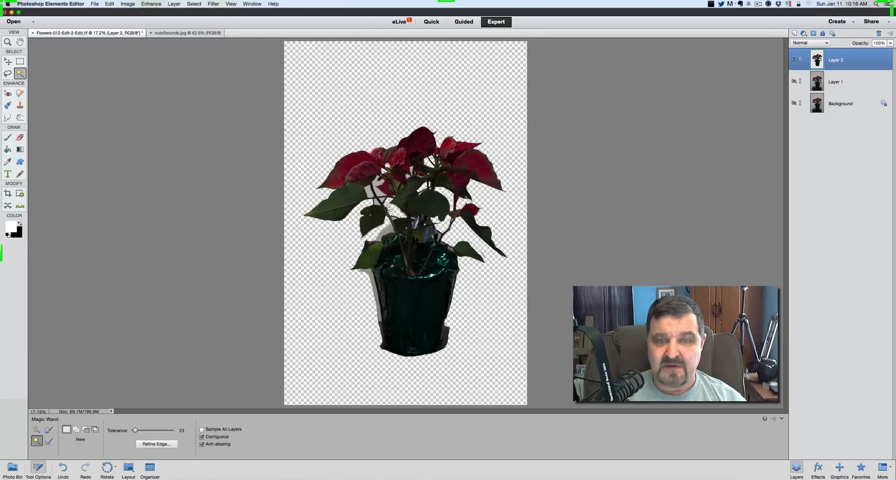
{"action": "key", "text": "super+d"}
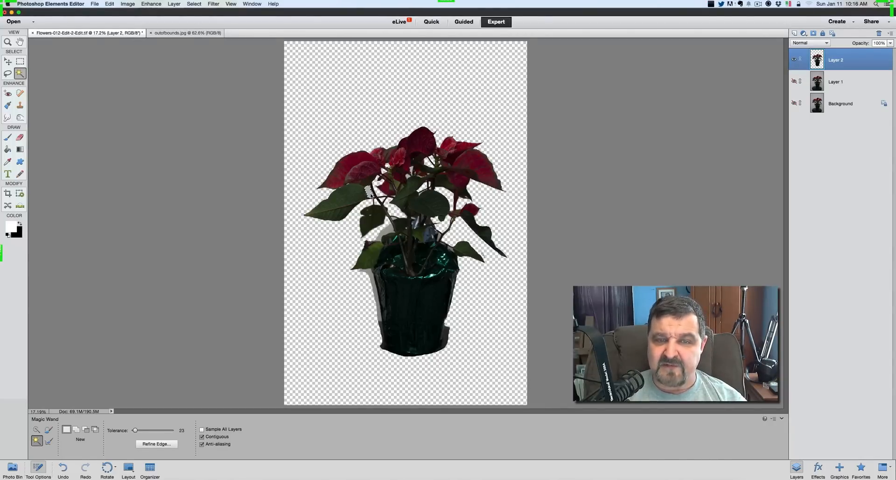
{"action": "left_click", "coordinate": [388, 229]}
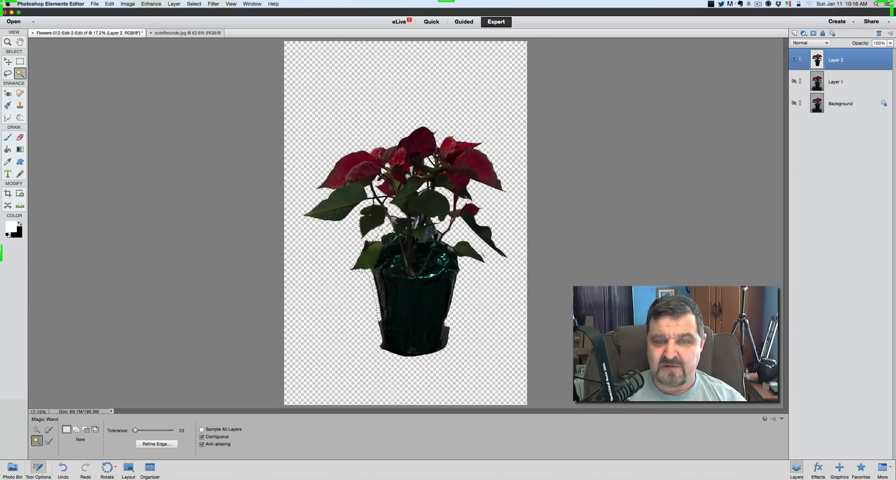
Step: Delete the selected grey patch along the left edge of the pot and clear the selection
{"action": "key", "text": "Delete"}
{"action": "key", "text": "super+d"}
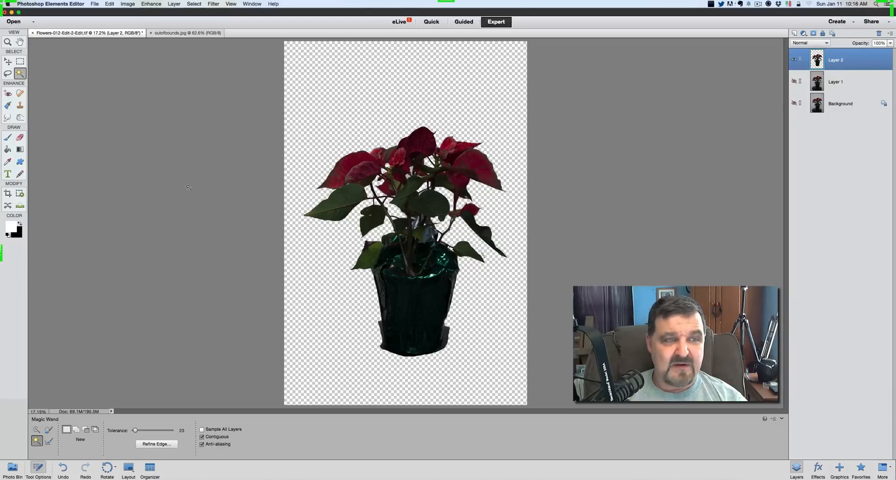
Step: Switch to the Eraser and enlarge its brush to 50 px
{"action": "left_click", "coordinate": [20, 137]}
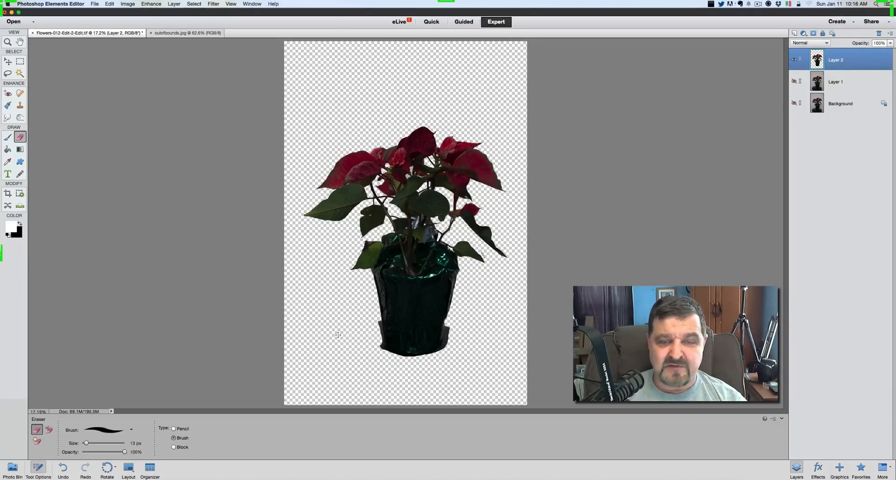
{"action": "key", "text": "bracketright"}
{"action": "key", "text": "bracketright"}
{"action": "key", "text": "bracketright"}
{"action": "key", "text": "bracketright"}
{"action": "key", "text": "bracketright"}
{"action": "key", "text": "bracketright"}
{"action": "key", "text": "bracketright"}
{"action": "key", "text": "bracketright"}
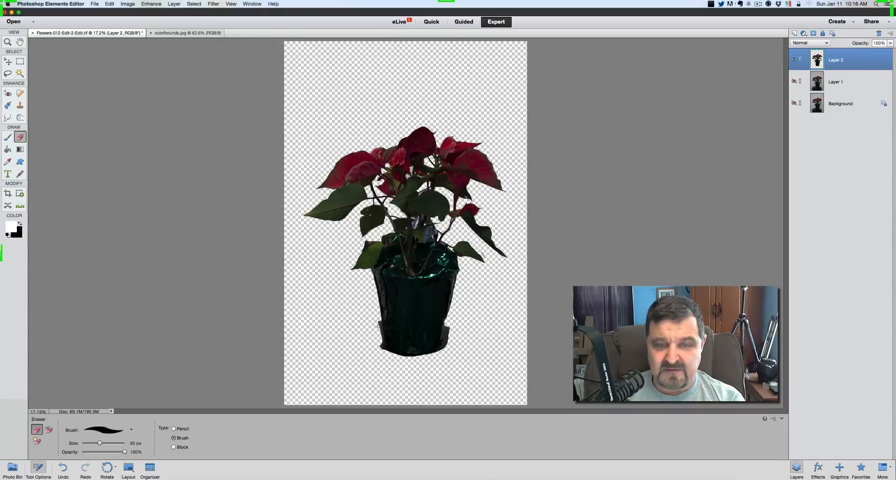
{"action": "left_click", "coordinate": [817, 81]}
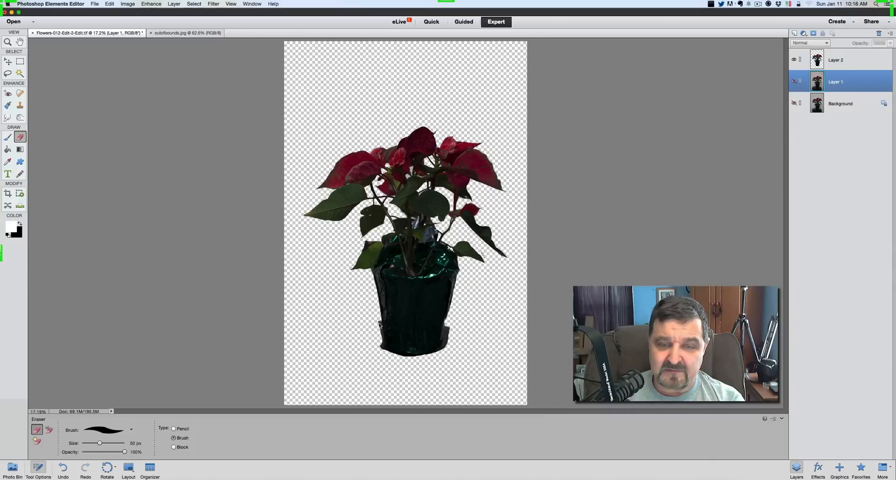
{"action": "left_click", "coordinate": [385, 315]}
{"action": "left_click", "coordinate": [493, 161]}
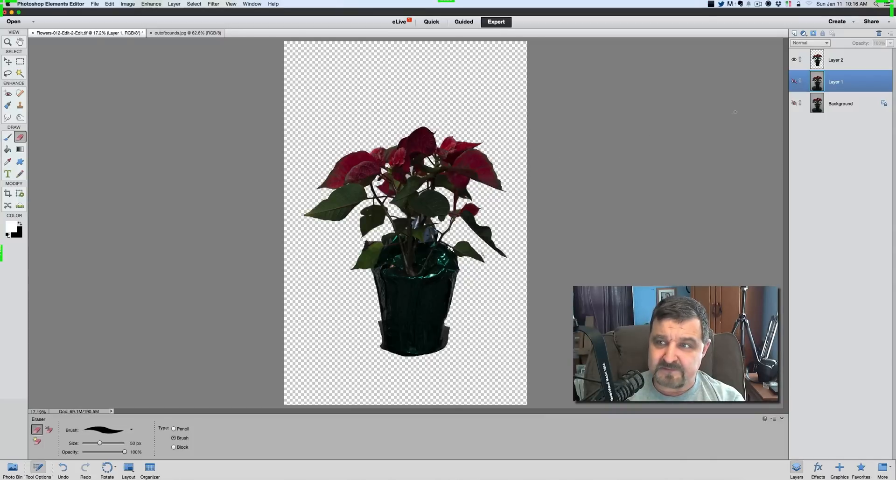
{"action": "left_click", "coordinate": [825, 56]}
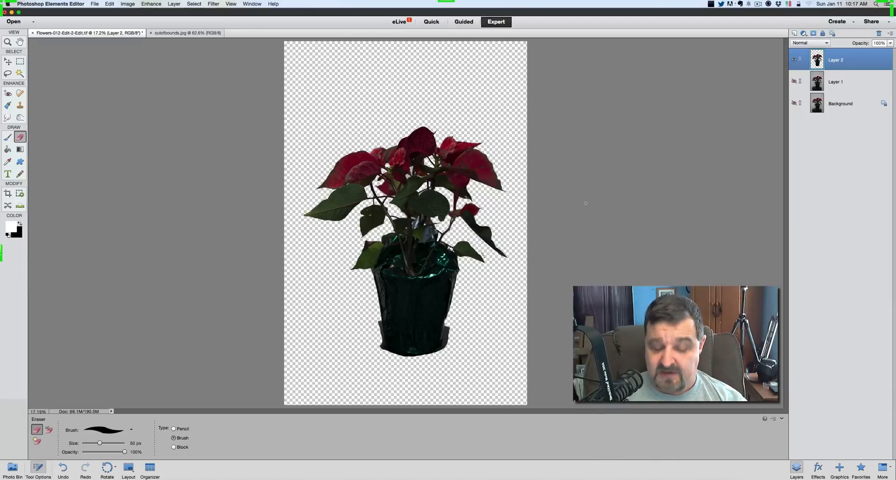
{"action": "key", "text": "super+alt+shift+n"}
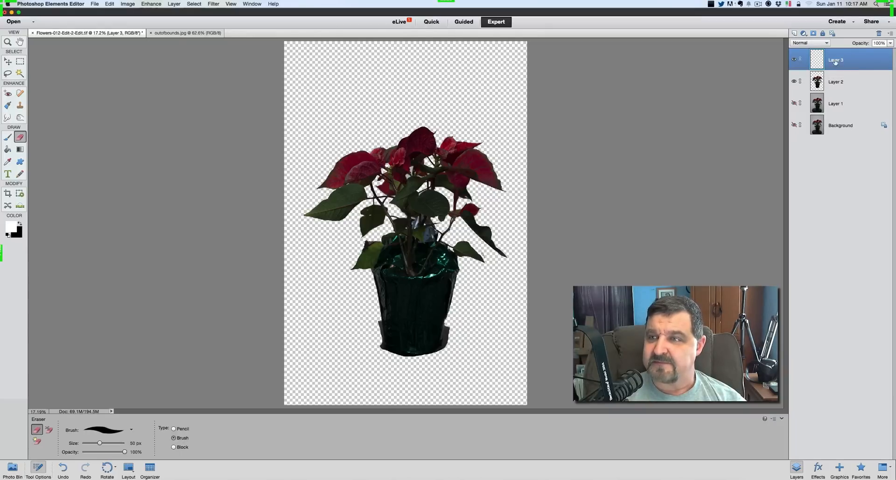
{"action": "right_click", "coordinate": [835, 61]}
{"action": "left_click", "coordinate": [818, 83]}
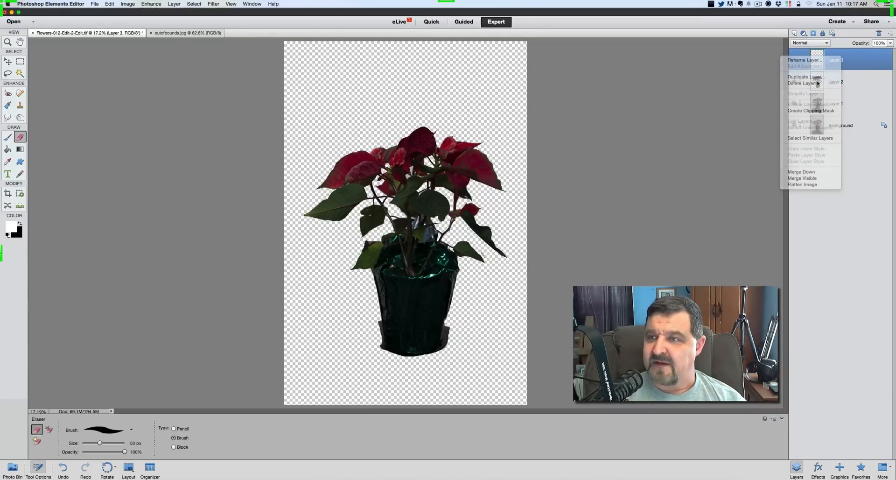
{"action": "left_click", "coordinate": [498, 164]}
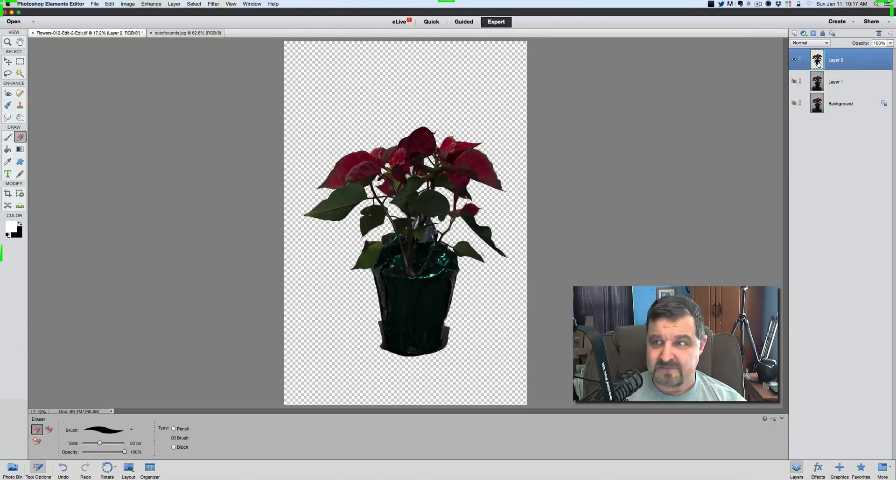
{"action": "right_click", "coordinate": [817, 63]}
{"action": "left_click", "coordinate": [817, 82]}
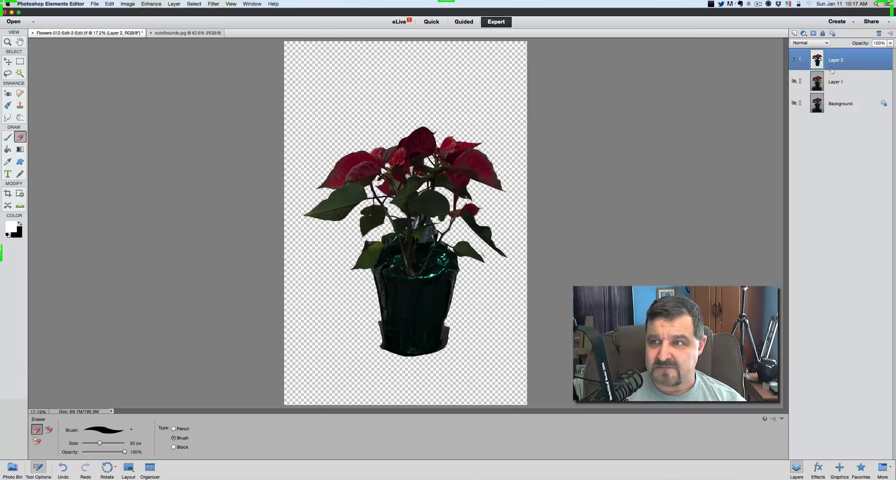
Step: Load the plant's outline from Layer 2 as a selection and copy it to a new layer, keeping Layer 1 hidden
{"action": "left_click", "coordinate": [818, 82]}
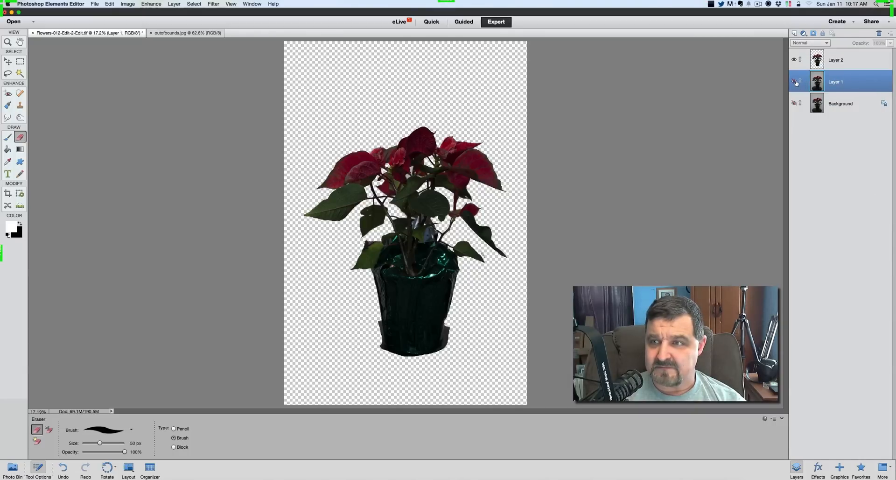
{"action": "left_click", "coordinate": [795, 82]}
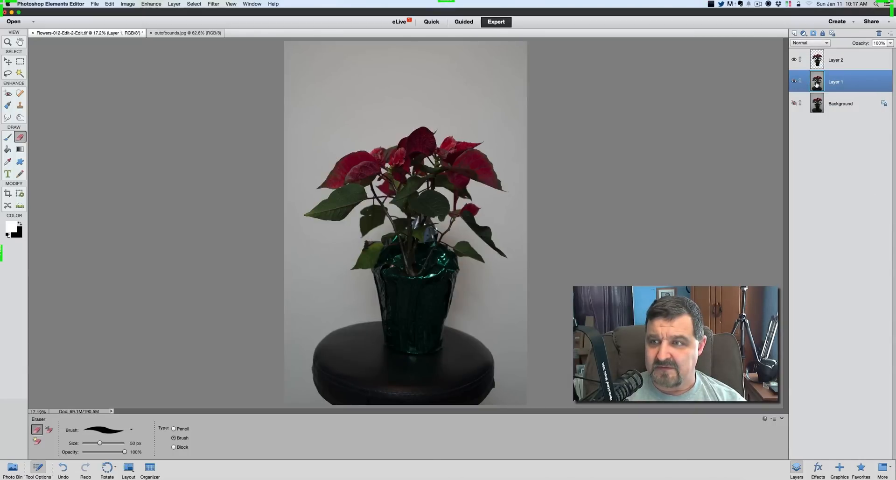
{"action": "key", "text": "super+a"}
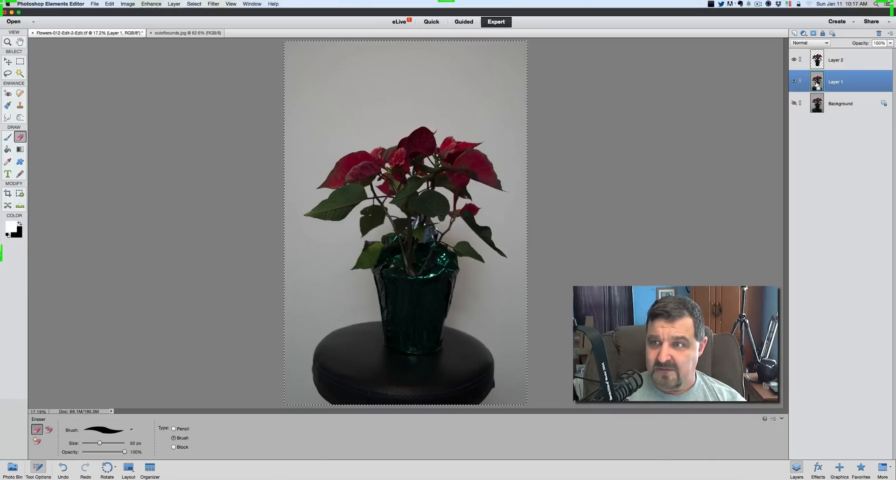
{"action": "left_click", "coordinate": [820, 64]}
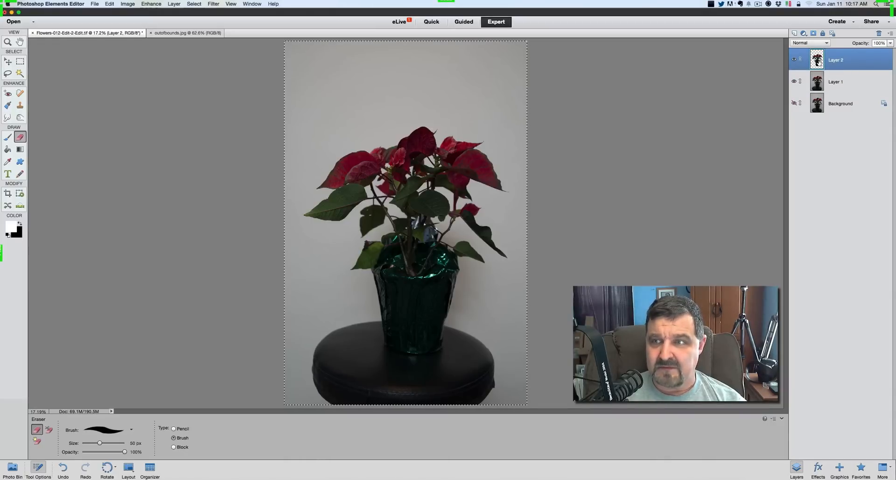
{"action": "left_click", "coordinate": [818, 62], "text": "super"}
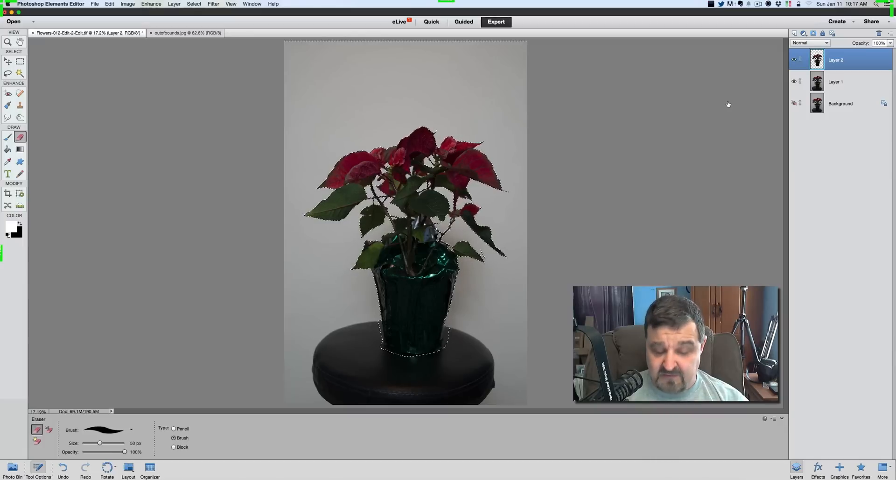
{"action": "left_click", "coordinate": [794, 81]}
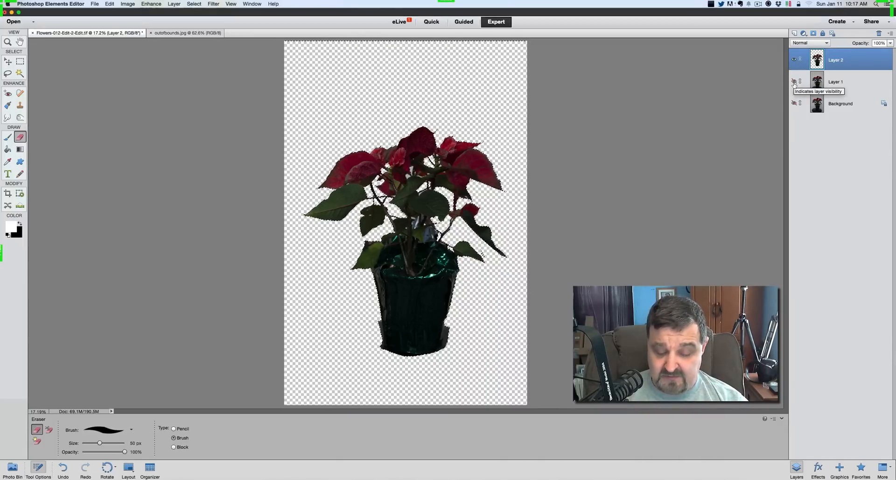
{"action": "key", "text": "super+j"}
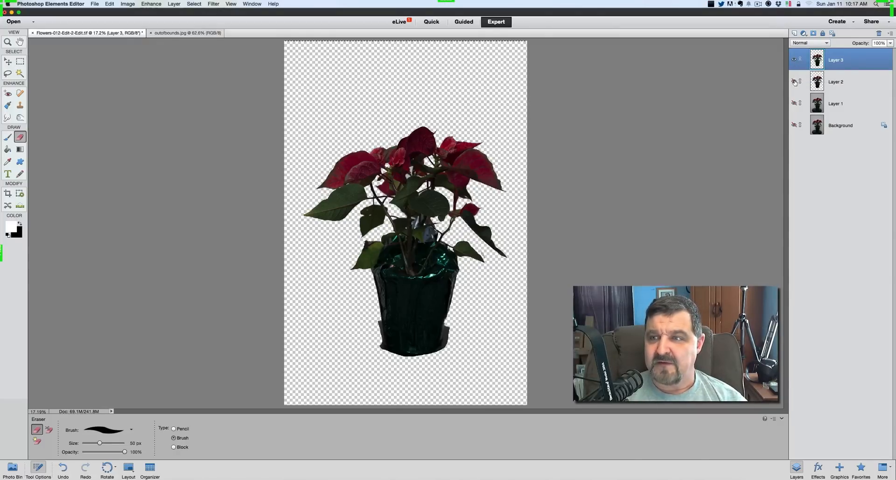
Step: Compare the two cut-out plant layers by toggling their visibility, leaving both shown
{"action": "left_click", "coordinate": [794, 81], "text": "alt"}
{"action": "left_click", "coordinate": [795, 82]}
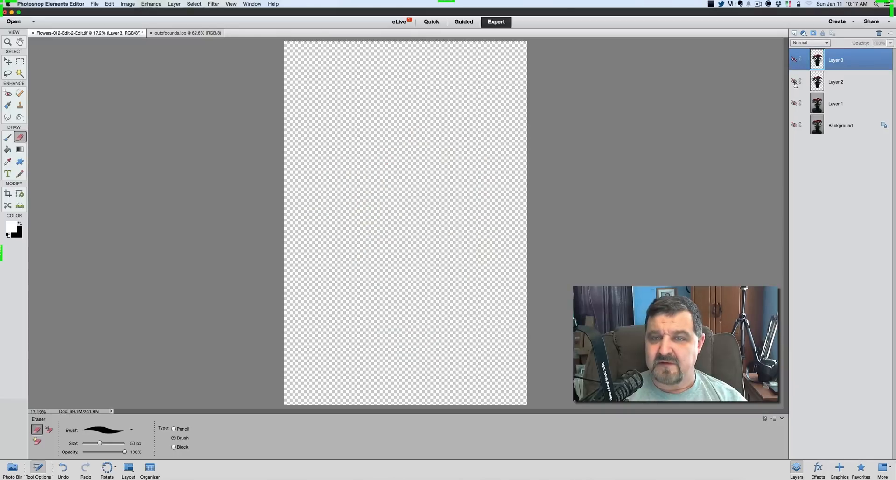
{"action": "left_click", "coordinate": [795, 82]}
{"action": "left_click", "coordinate": [794, 60]}
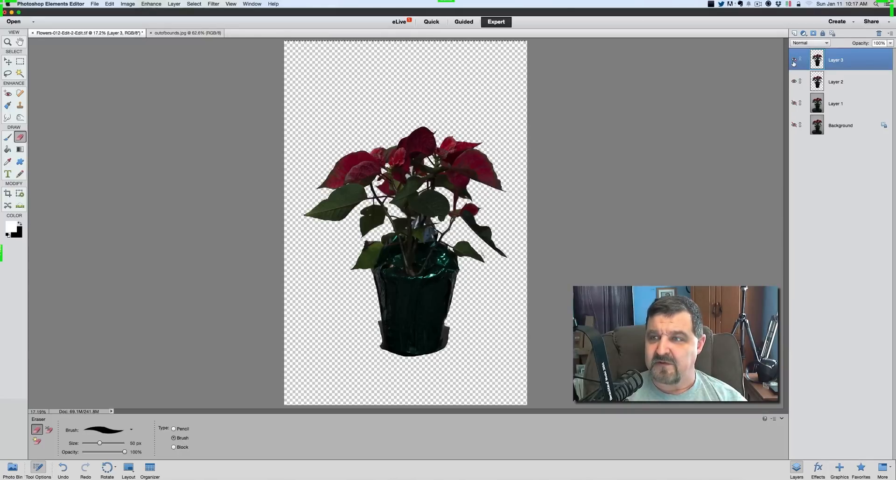
Step: Open the Liquify filter on Layer 2
{"action": "left_click", "coordinate": [848, 87]}
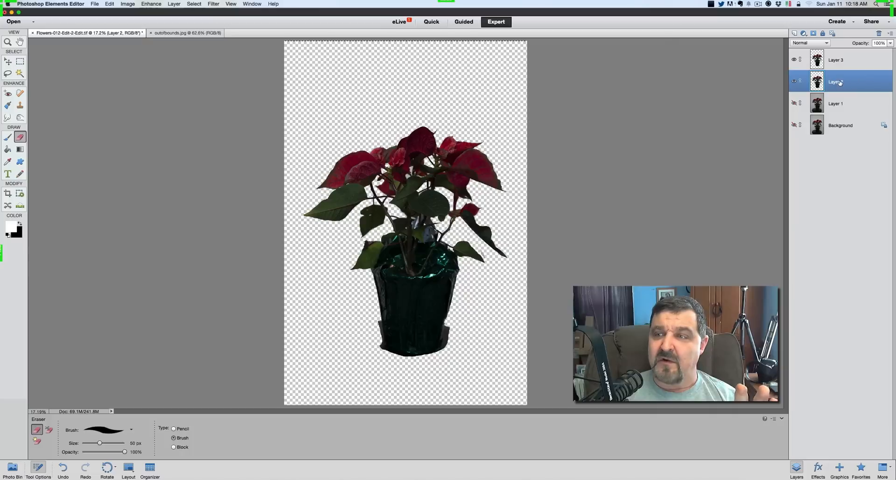
{"action": "left_click", "coordinate": [214, 4]}
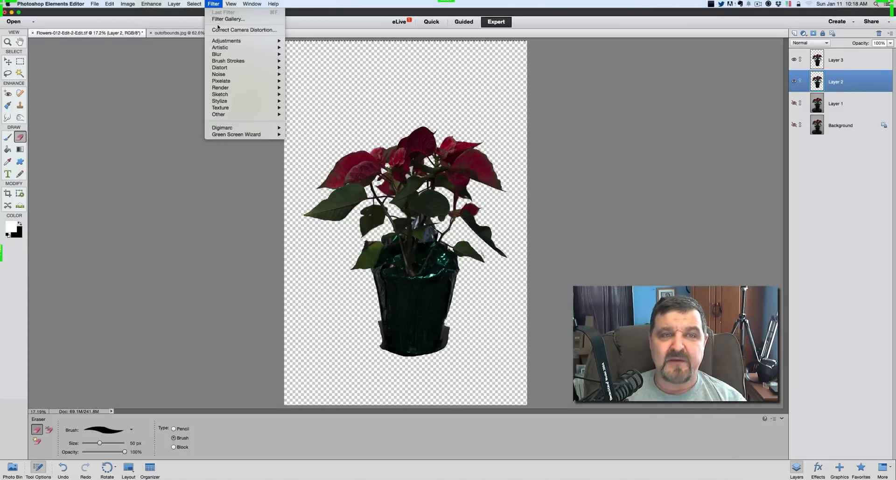
{"action": "mouse_move", "coordinate": [222, 68]}
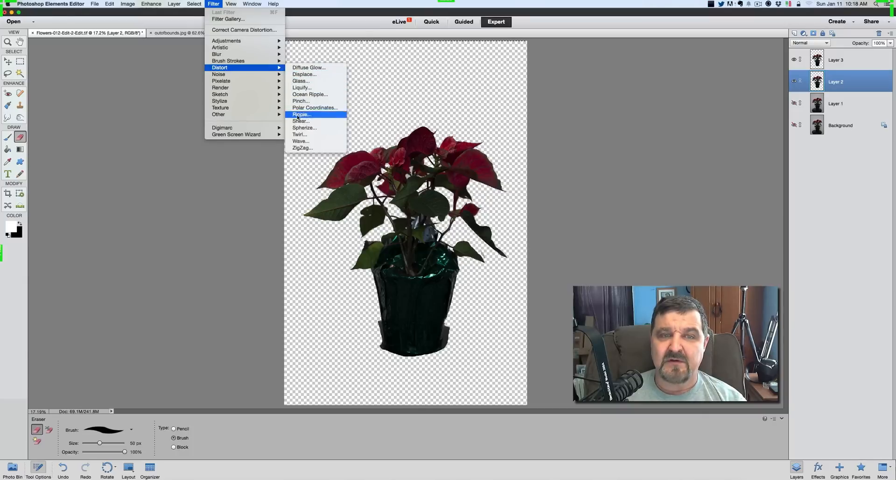
{"action": "left_click", "coordinate": [301, 88]}
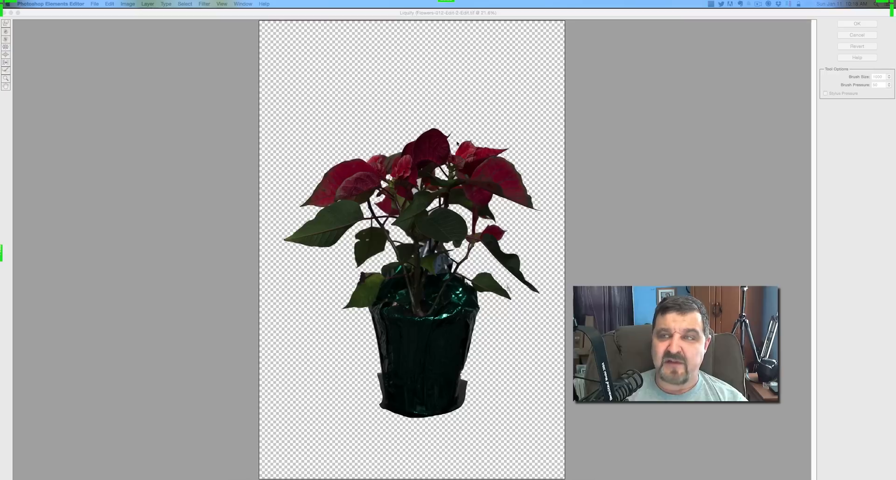
{"action": "left_click", "coordinate": [168, 75]}
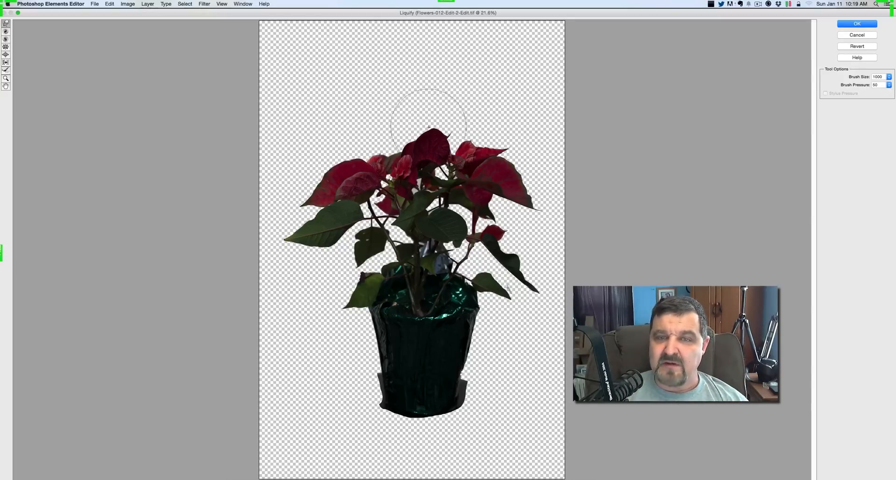
Step: Warp the plant's top and right-hand red petals upward and outward using a 1000-size brush at pressure 50
{"action": "left_click_drag", "start_coordinate": [429, 126], "coordinate": [426, 83]}
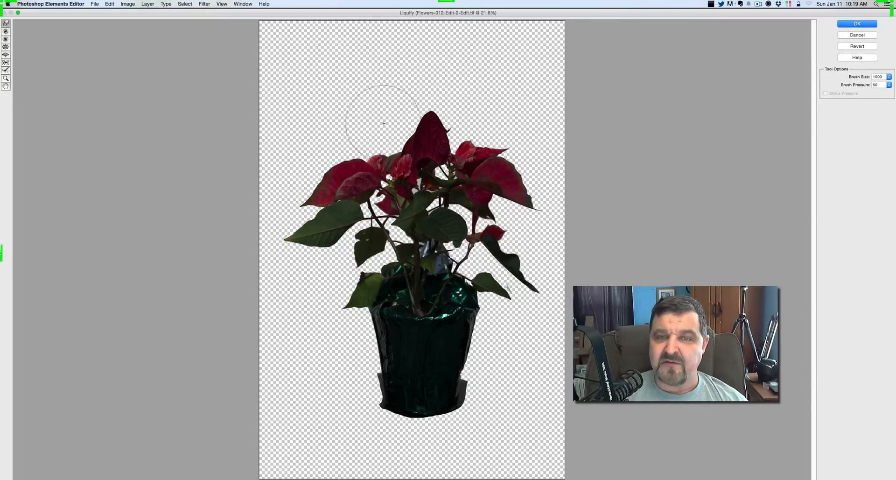
{"action": "mouse_move", "coordinate": [383, 123]}
{"action": "left_mouse_down"}
{"action": "mouse_move", "coordinate": [360, 97]}
{"action": "mouse_move", "coordinate": [372, 100]}
{"action": "left_mouse_up"}
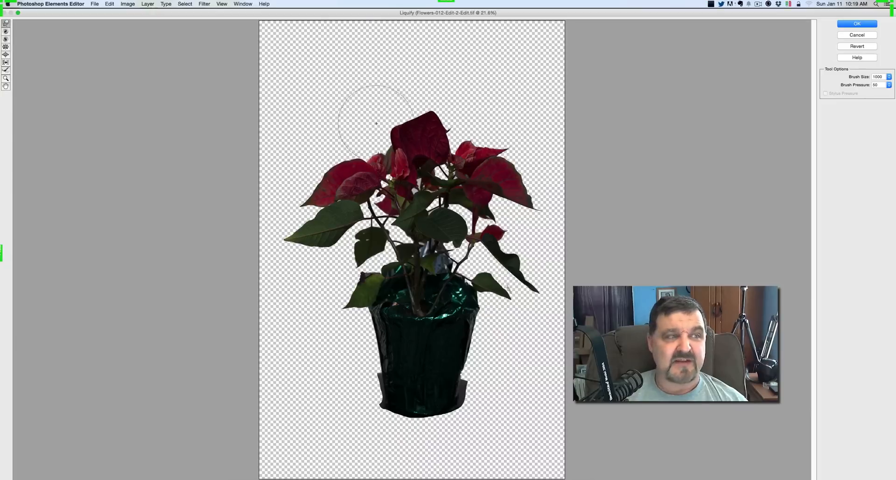
{"action": "left_click_drag", "start_coordinate": [382, 143], "coordinate": [344, 100]}
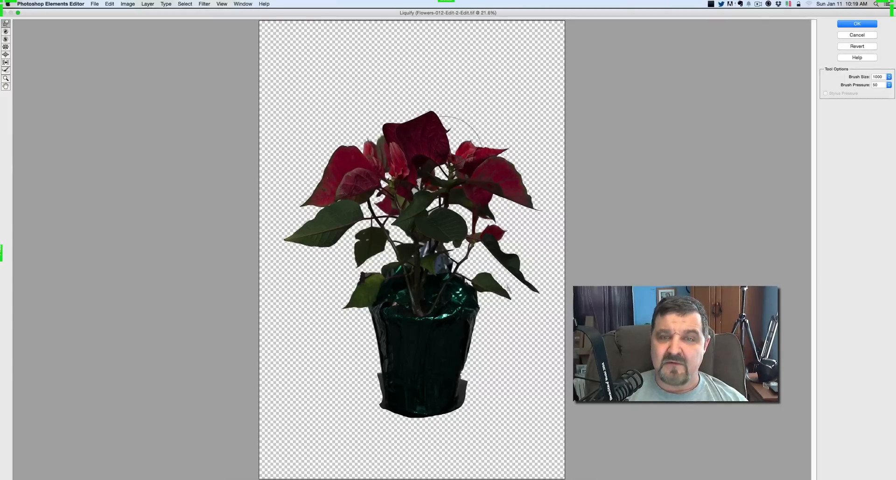
{"action": "mouse_move", "coordinate": [450, 147]}
{"action": "left_mouse_down"}
{"action": "mouse_move", "coordinate": [490, 88]}
{"action": "mouse_move", "coordinate": [470, 147]}
{"action": "mouse_move", "coordinate": [488, 134]}
{"action": "mouse_move", "coordinate": [518, 81]}
{"action": "left_mouse_up"}
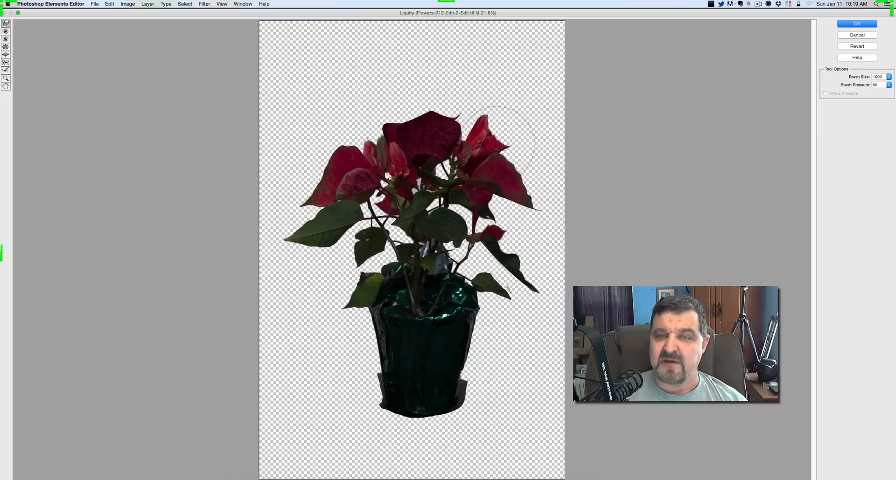
{"action": "left_click_drag", "start_coordinate": [498, 143], "coordinate": [543, 99]}
{"action": "left_click_drag", "start_coordinate": [503, 161], "coordinate": [564, 141]}
{"action": "left_click_drag", "start_coordinate": [514, 174], "coordinate": [600, 170]}
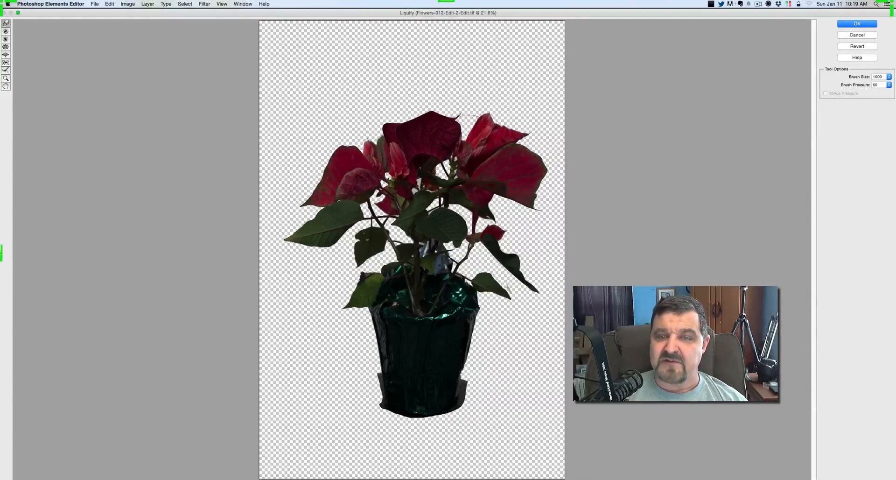
{"action": "mouse_move", "coordinate": [470, 139]}
{"action": "left_mouse_down"}
{"action": "mouse_move", "coordinate": [472, 82]}
{"action": "mouse_move", "coordinate": [423, 68]}
{"action": "mouse_move", "coordinate": [410, 95]}
{"action": "mouse_move", "coordinate": [394, 71]}
{"action": "mouse_move", "coordinate": [388, 94]}
{"action": "mouse_move", "coordinate": [360, 88]}
{"action": "mouse_move", "coordinate": [410, 96]}
{"action": "mouse_move", "coordinate": [444, 75]}
{"action": "left_mouse_up"}
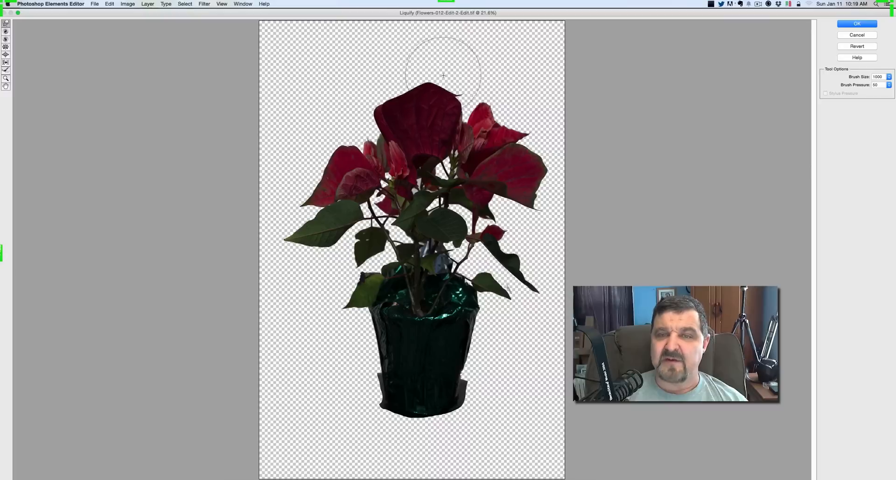
{"action": "mouse_move", "coordinate": [442, 117]}
{"action": "left_mouse_down"}
{"action": "mouse_move", "coordinate": [480, 74]}
{"action": "mouse_move", "coordinate": [460, 114]}
{"action": "mouse_move", "coordinate": [500, 121]}
{"action": "mouse_move", "coordinate": [530, 93]}
{"action": "mouse_move", "coordinate": [510, 98]}
{"action": "left_mouse_up"}
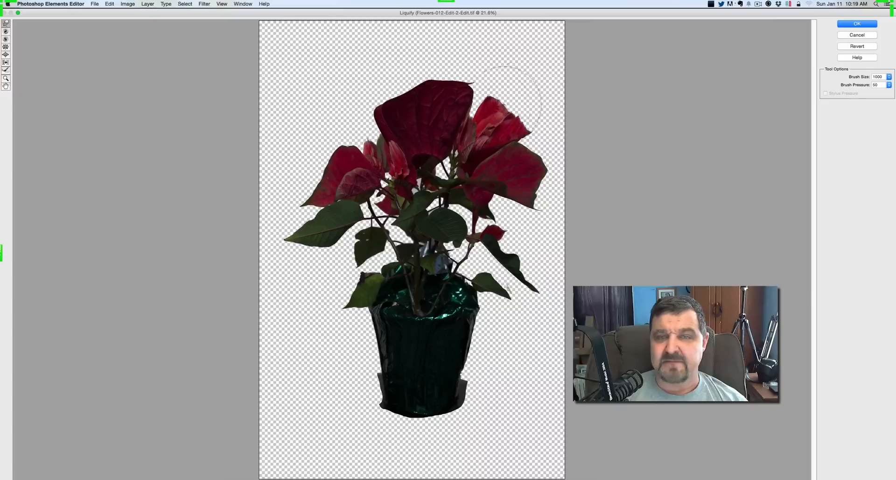
Step: Stretch the left-hand red petals up and outward, and push the upper edges of the top and right petals further out
{"action": "left_click_drag", "start_coordinate": [366, 140], "coordinate": [330, 92]}
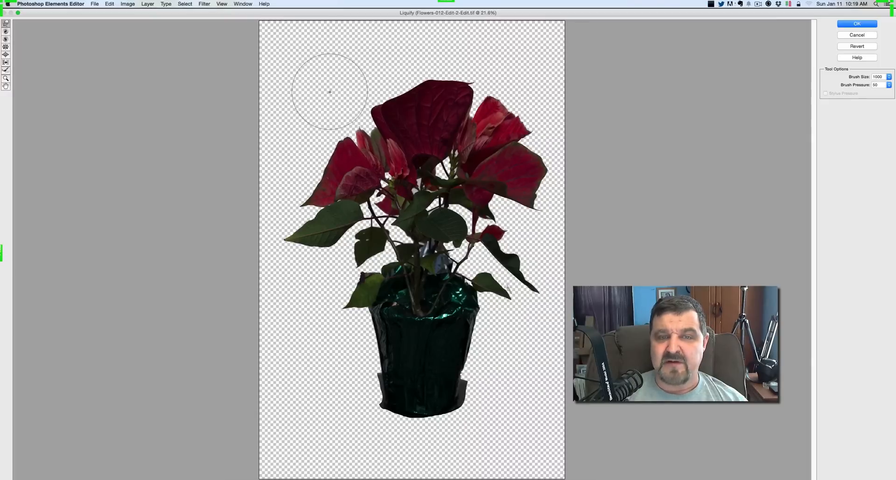
{"action": "left_click_drag", "start_coordinate": [347, 158], "coordinate": [294, 80]}
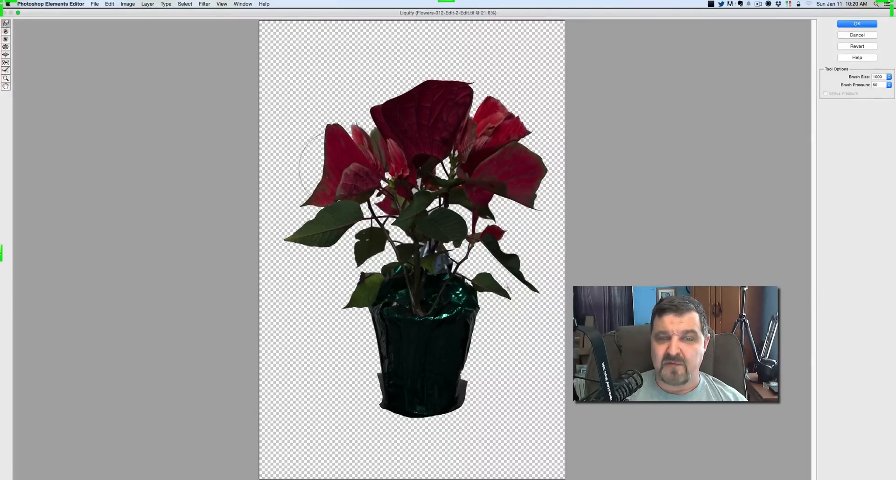
{"action": "mouse_move", "coordinate": [317, 149]}
{"action": "left_mouse_down"}
{"action": "mouse_move", "coordinate": [295, 150]}
{"action": "mouse_move", "coordinate": [266, 125]}
{"action": "left_mouse_up"}
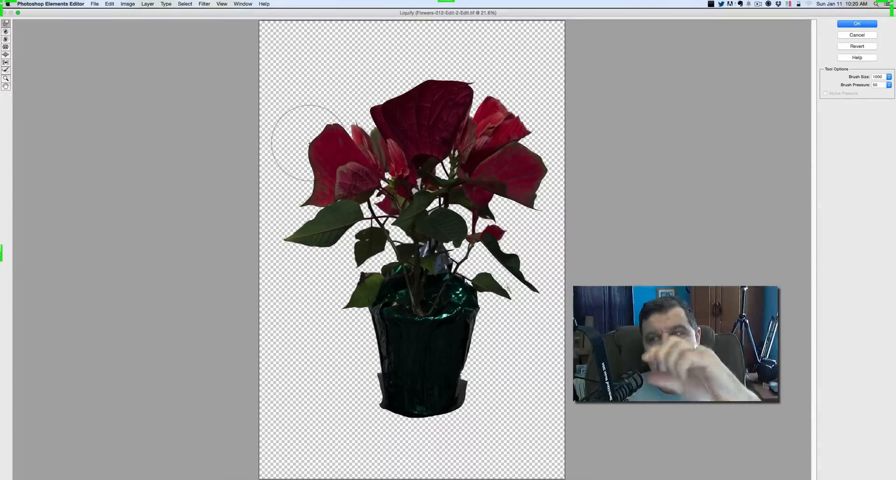
{"action": "left_click_drag", "start_coordinate": [324, 182], "coordinate": [266, 176]}
{"action": "left_click_drag", "start_coordinate": [313, 161], "coordinate": [268, 123]}
{"action": "mouse_move", "coordinate": [322, 132]}
{"action": "left_mouse_down"}
{"action": "mouse_move", "coordinate": [311, 81]}
{"action": "mouse_move", "coordinate": [327, 103]}
{"action": "left_mouse_up"}
{"action": "mouse_move", "coordinate": [370, 126]}
{"action": "left_mouse_down"}
{"action": "mouse_move", "coordinate": [348, 73]}
{"action": "mouse_move", "coordinate": [397, 110]}
{"action": "mouse_move", "coordinate": [393, 54]}
{"action": "mouse_move", "coordinate": [434, 86]}
{"action": "mouse_move", "coordinate": [439, 48]}
{"action": "mouse_move", "coordinate": [435, 84]}
{"action": "mouse_move", "coordinate": [467, 45]}
{"action": "mouse_move", "coordinate": [463, 76]}
{"action": "mouse_move", "coordinate": [481, 104]}
{"action": "mouse_move", "coordinate": [530, 73]}
{"action": "mouse_move", "coordinate": [506, 116]}
{"action": "mouse_move", "coordinate": [553, 113]}
{"action": "left_mouse_up"}
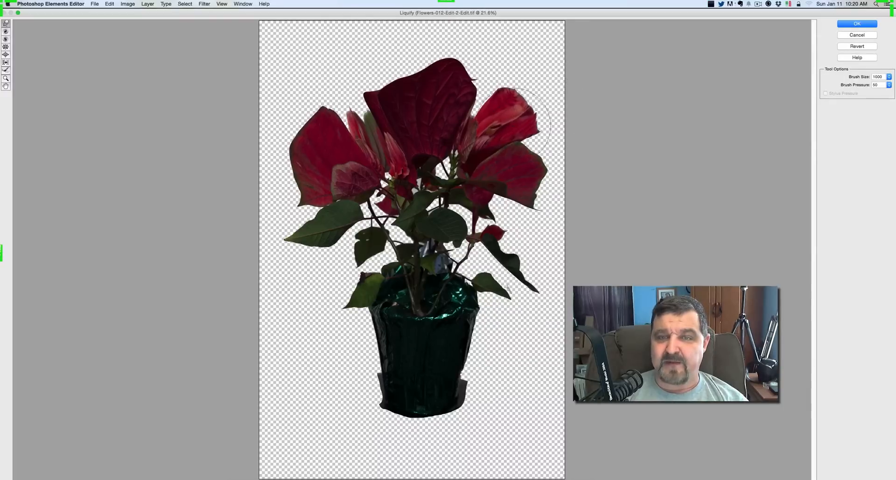
Step: Warp the narrow upper-left petals upward and pull the left red petal and the large green leaf below it toward the left canvas edge
{"action": "left_click_drag", "start_coordinate": [357, 115], "coordinate": [359, 86]}
{"action": "left_click_drag", "start_coordinate": [314, 173], "coordinate": [260, 190]}
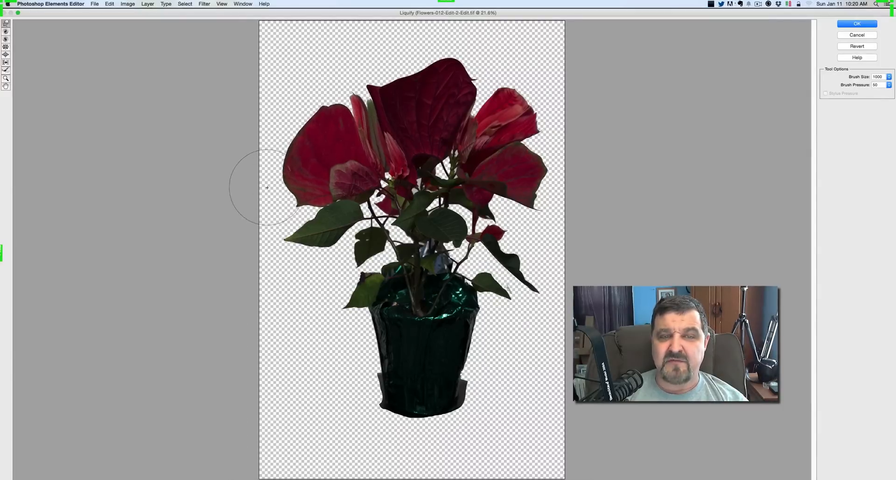
{"action": "left_click_drag", "start_coordinate": [308, 217], "coordinate": [277, 187]}
{"action": "left_click_drag", "start_coordinate": [315, 232], "coordinate": [264, 260]}
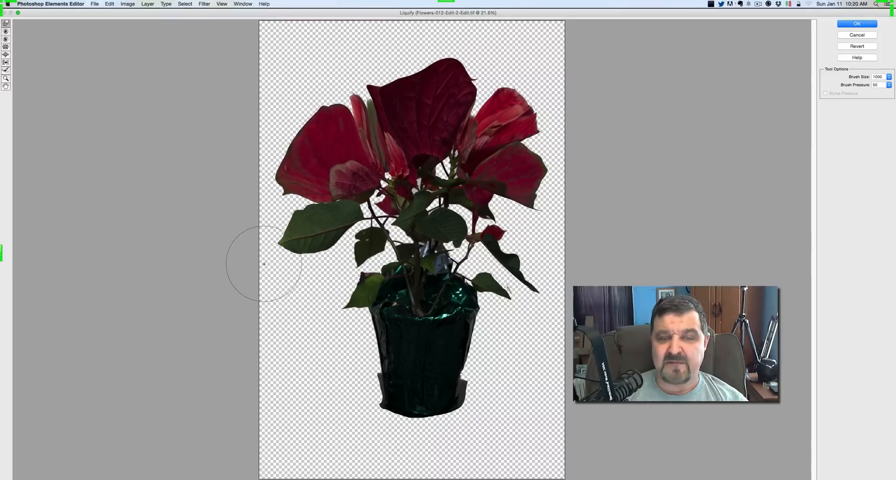
{"action": "left_click_drag", "start_coordinate": [284, 226], "coordinate": [254, 199]}
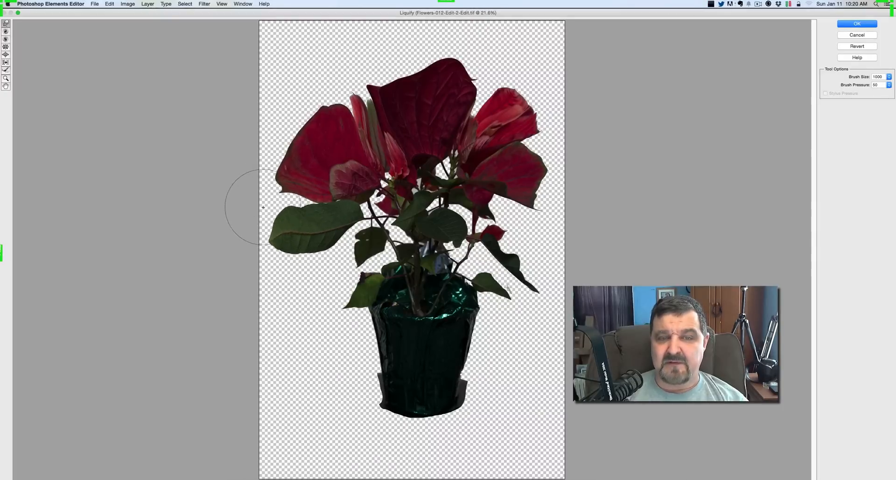
Step: Extend and round off the upper edges of the left, center and right red petals, and apply the Liquify distortion
{"action": "mouse_move", "coordinate": [340, 115]}
{"action": "left_mouse_down"}
{"action": "mouse_move", "coordinate": [320, 77]}
{"action": "mouse_move", "coordinate": [326, 70]}
{"action": "left_mouse_up"}
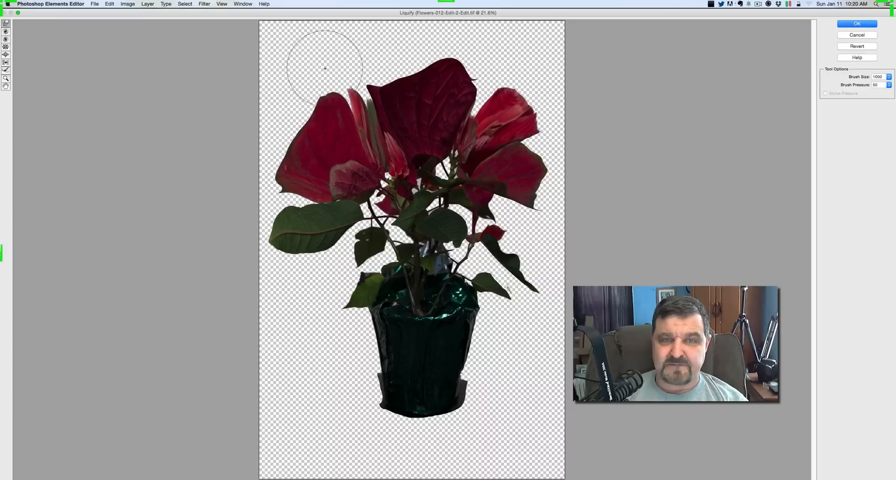
{"action": "left_click_drag", "start_coordinate": [384, 65], "coordinate": [378, 36]}
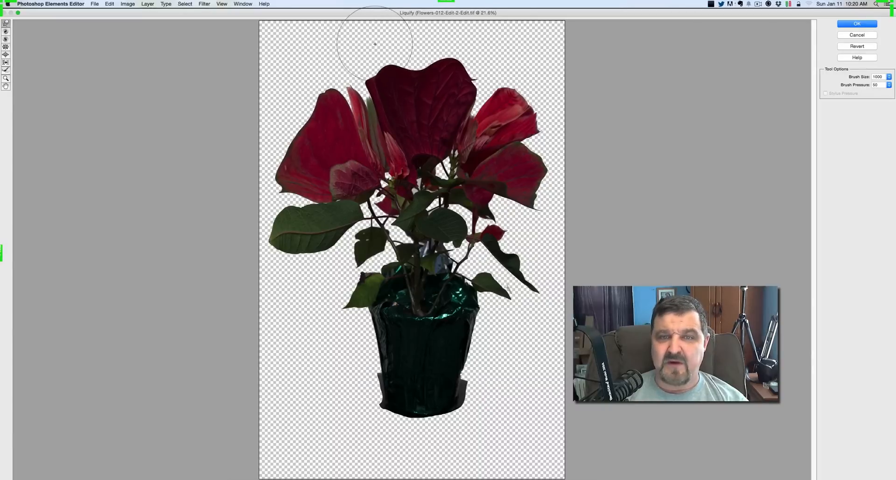
{"action": "left_click_drag", "start_coordinate": [423, 93], "coordinate": [422, 40]}
{"action": "left_click_drag", "start_coordinate": [505, 97], "coordinate": [521, 73]}
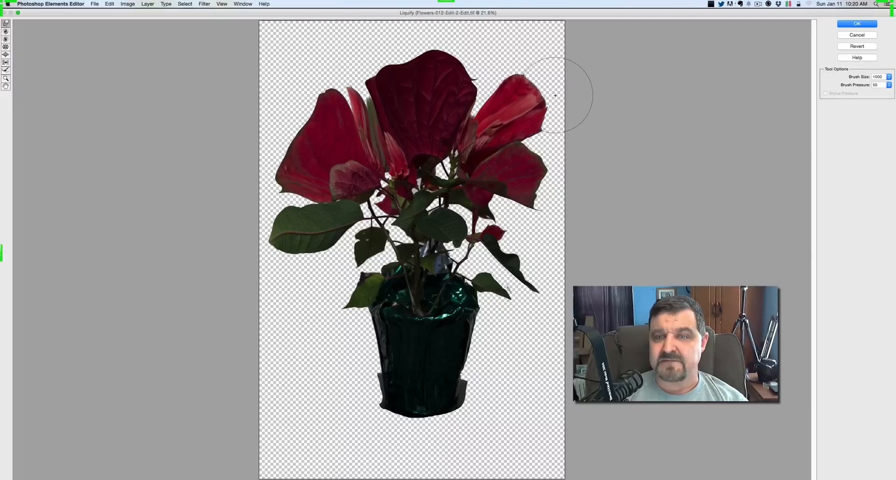
{"action": "mouse_move", "coordinate": [556, 119]}
{"action": "left_mouse_down"}
{"action": "mouse_move", "coordinate": [560, 149]}
{"action": "mouse_move", "coordinate": [550, 140]}
{"action": "mouse_move", "coordinate": [559, 148]}
{"action": "mouse_move", "coordinate": [550, 150]}
{"action": "left_mouse_up"}
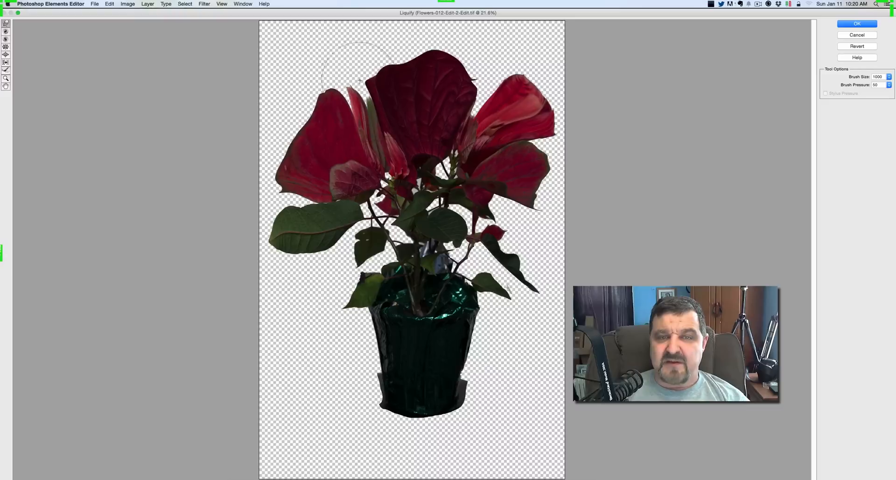
{"action": "mouse_move", "coordinate": [360, 70]}
{"action": "left_mouse_down"}
{"action": "mouse_move", "coordinate": [355, 56]}
{"action": "mouse_move", "coordinate": [364, 86]}
{"action": "left_mouse_up"}
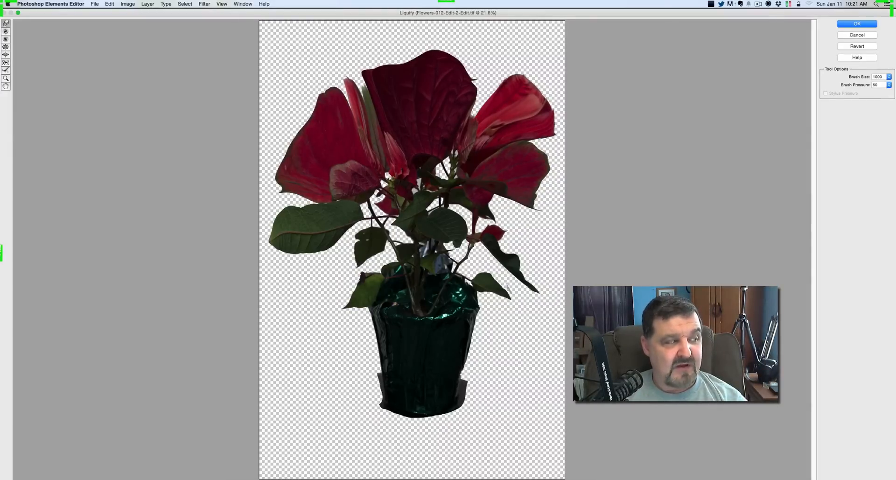
{"action": "left_click", "coordinate": [856, 24]}
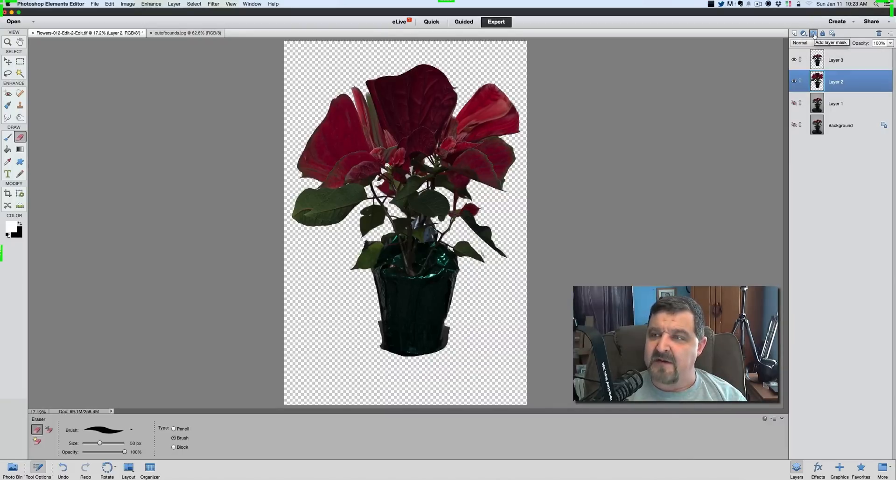
Step: Add a layer mask to Layer 2 and invert it to black to hide the stretched plant
{"action": "left_click", "coordinate": [813, 34]}
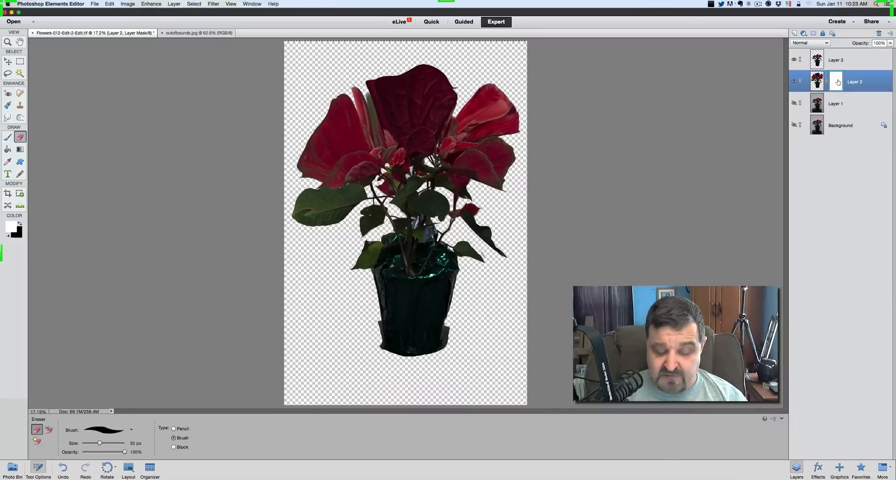
{"action": "key", "text": "super+i"}
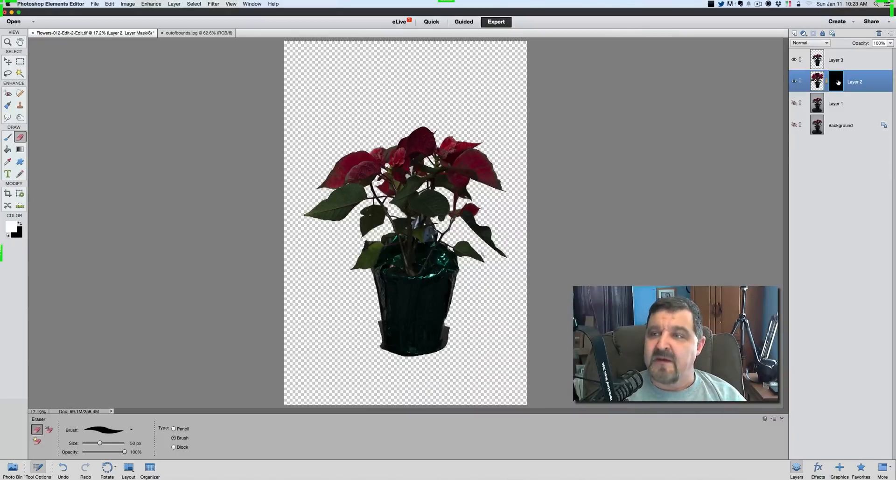
Step: Add a white layer mask to Layer 3, briefly toggling the visibility of Layer 2 and Layer 1 as a check
{"action": "left_click", "coordinate": [835, 62]}
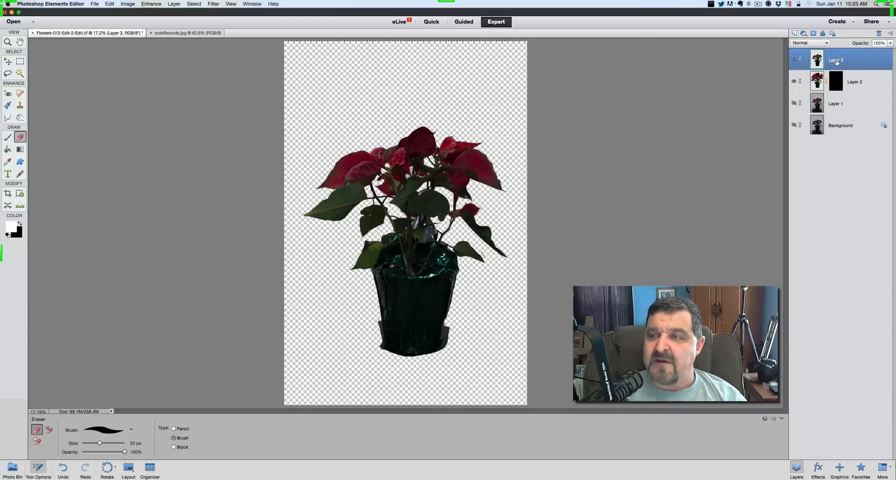
{"action": "left_click", "coordinate": [794, 82]}
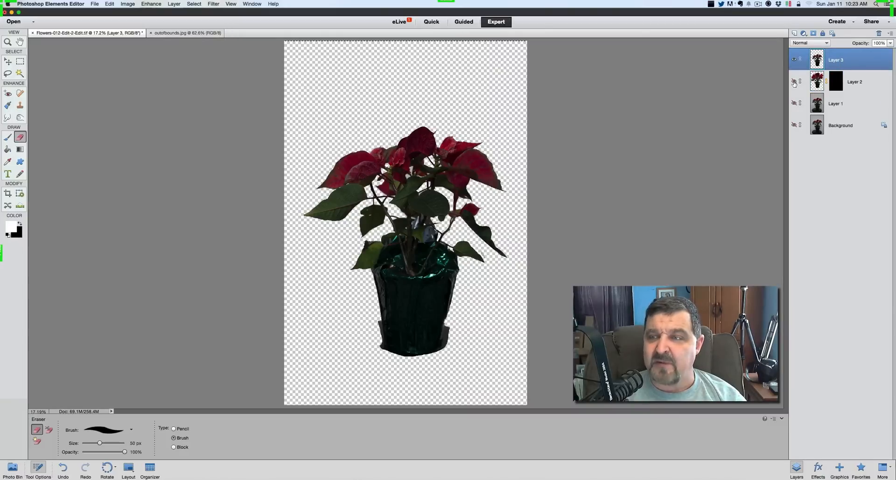
{"action": "left_click", "coordinate": [794, 82]}
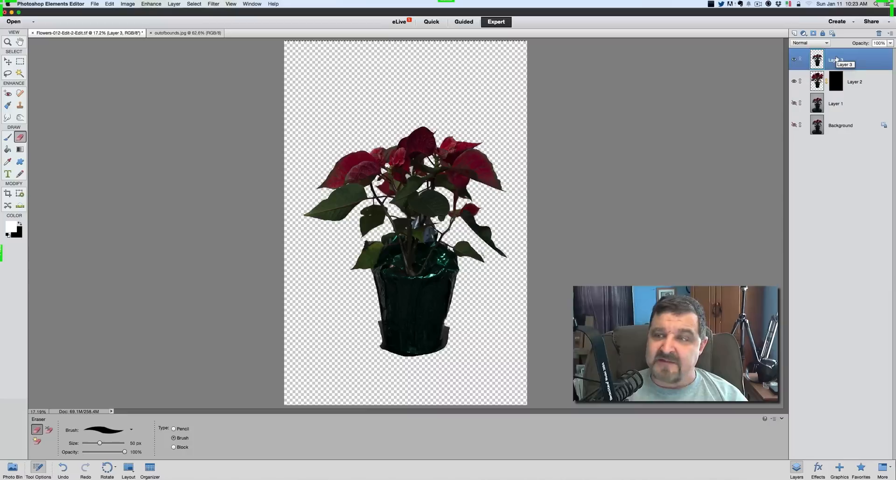
{"action": "left_click", "coordinate": [813, 33]}
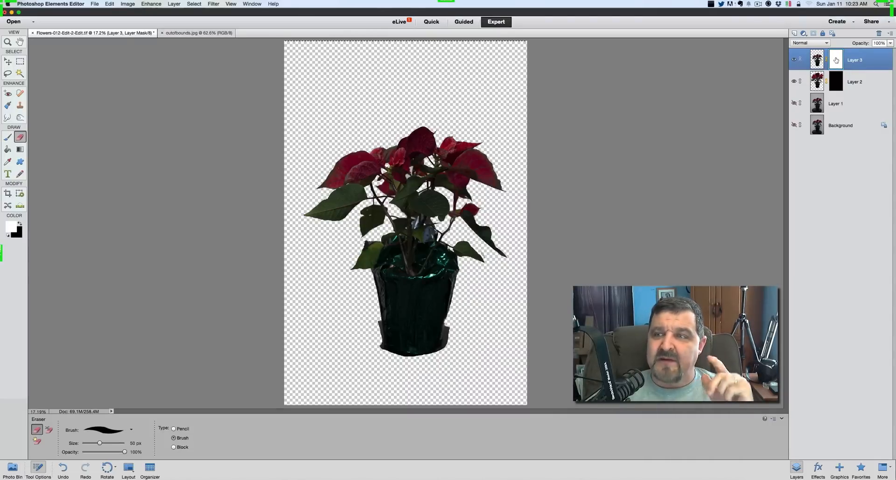
{"action": "left_click", "coordinate": [794, 103]}
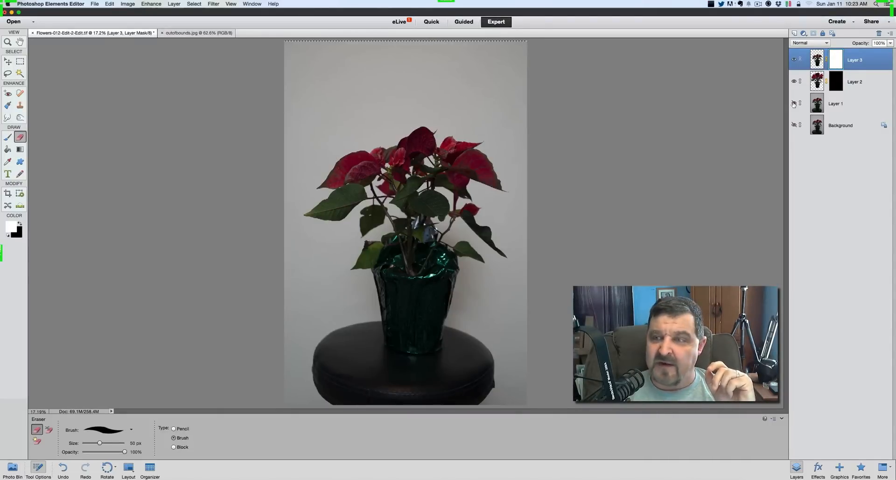
{"action": "left_click", "coordinate": [793, 103]}
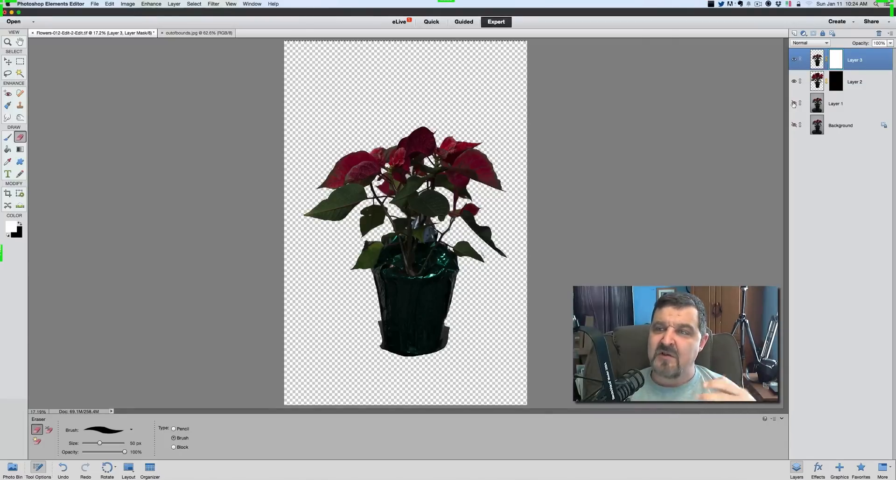
Step: Create a new layer between Layer 2 and Layer 1, and fill it with the white foreground color at 100% opacity
{"action": "left_click", "coordinate": [794, 33]}
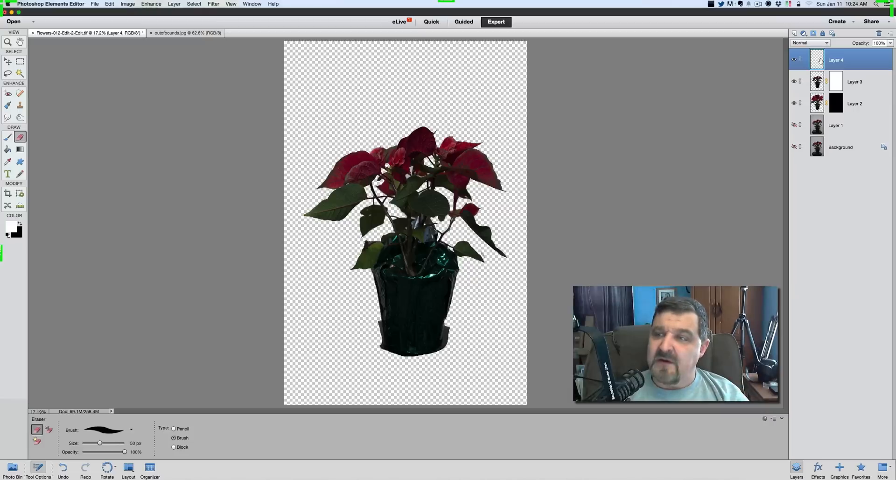
{"action": "left_click_drag", "start_coordinate": [821, 61], "coordinate": [822, 119]}
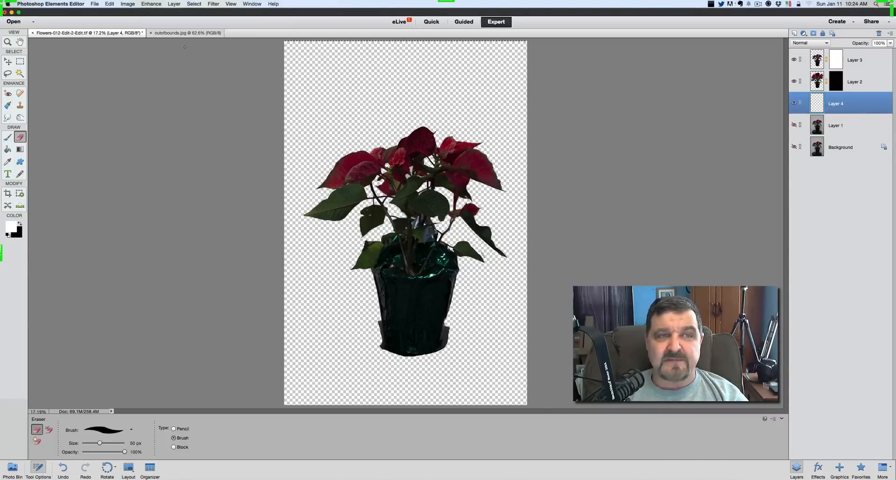
{"action": "left_click", "coordinate": [108, 4]}
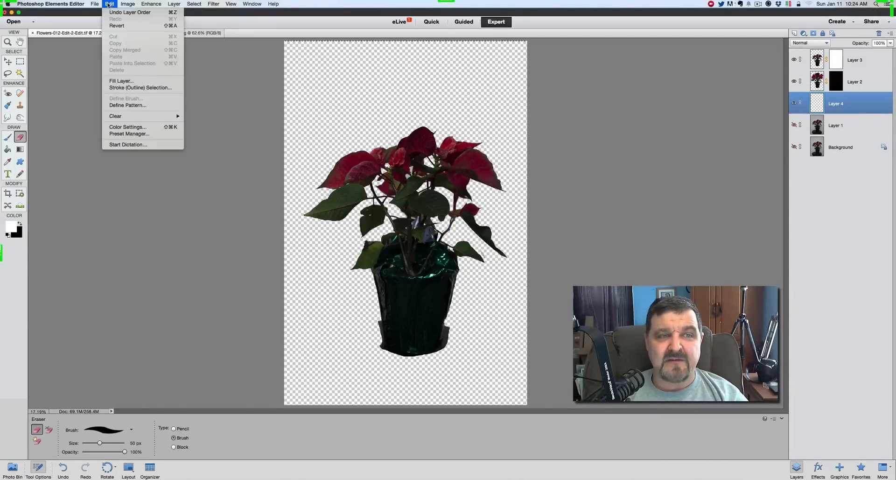
{"action": "left_click", "coordinate": [114, 81]}
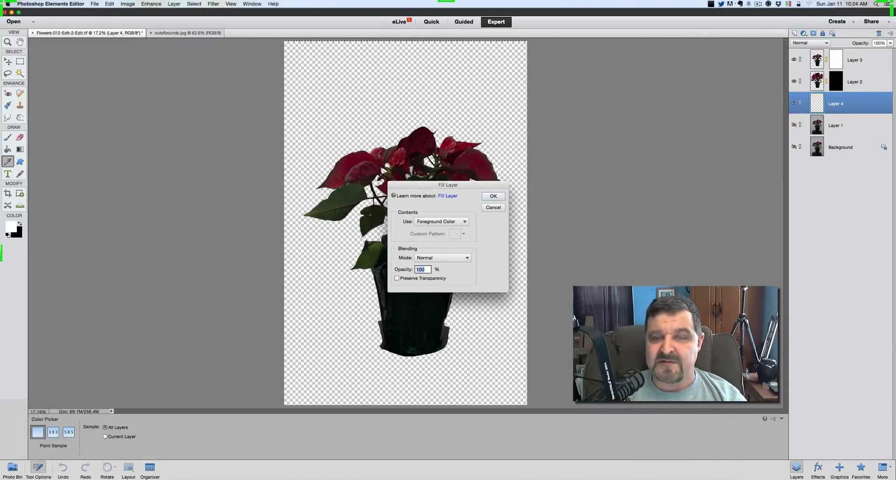
{"action": "left_click", "coordinate": [493, 196]}
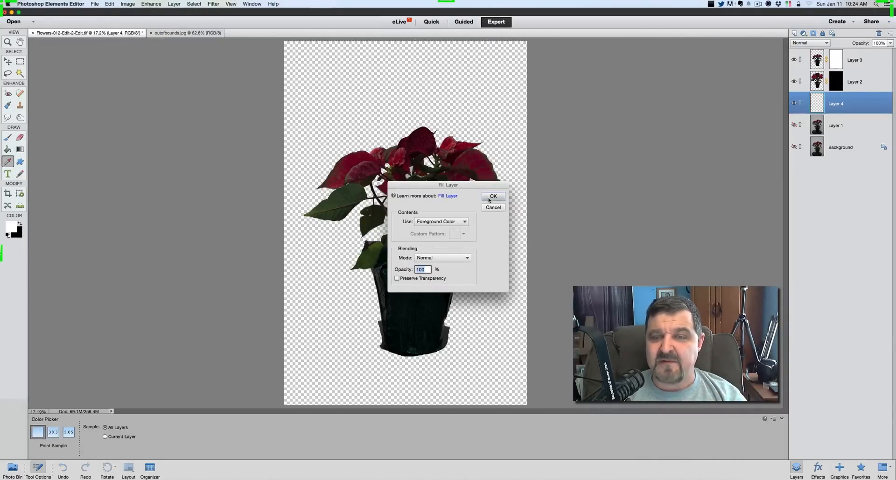
{"action": "key", "text": "e"}
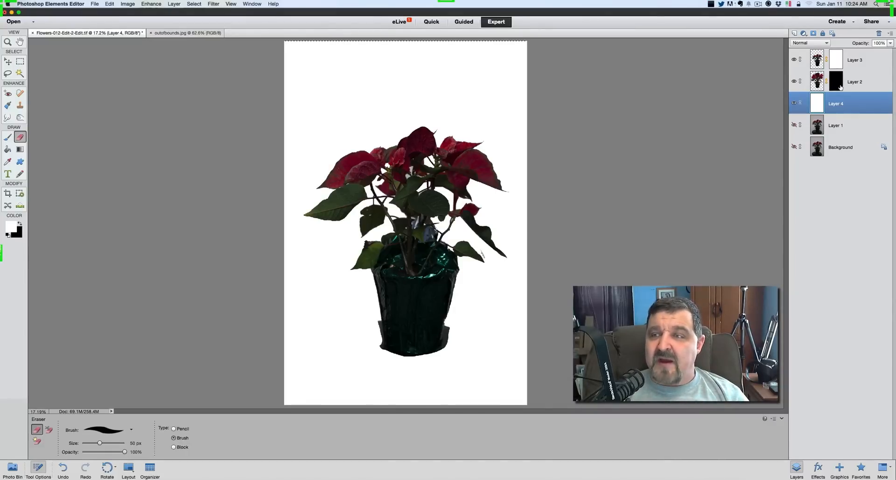
Step: Select Layer 3's mask, make black the foreground color, and activate the Brush tool
{"action": "left_click", "coordinate": [843, 64]}
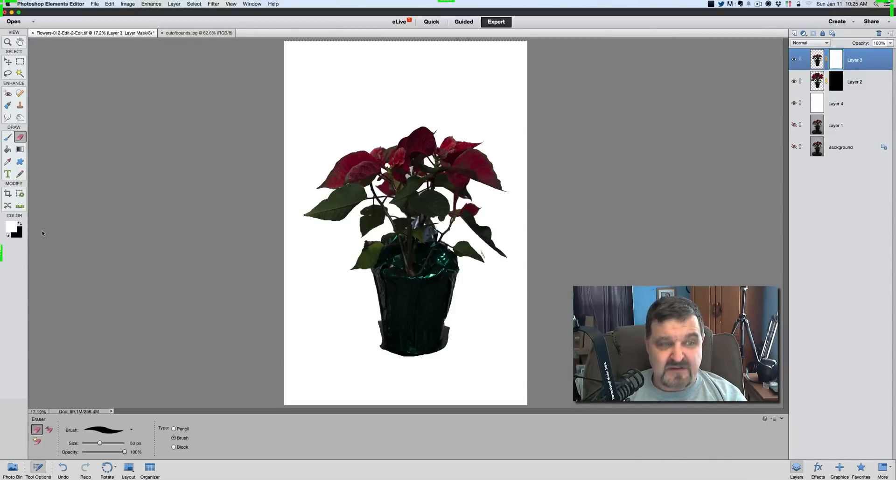
{"action": "key", "text": "x"}
{"action": "key", "text": "x"}
{"action": "key", "text": "x"}
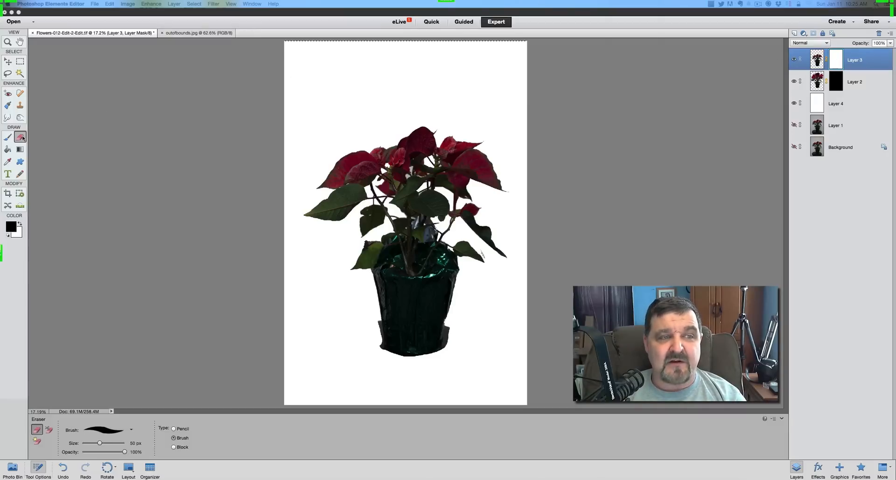
{"action": "left_click", "coordinate": [7, 138]}
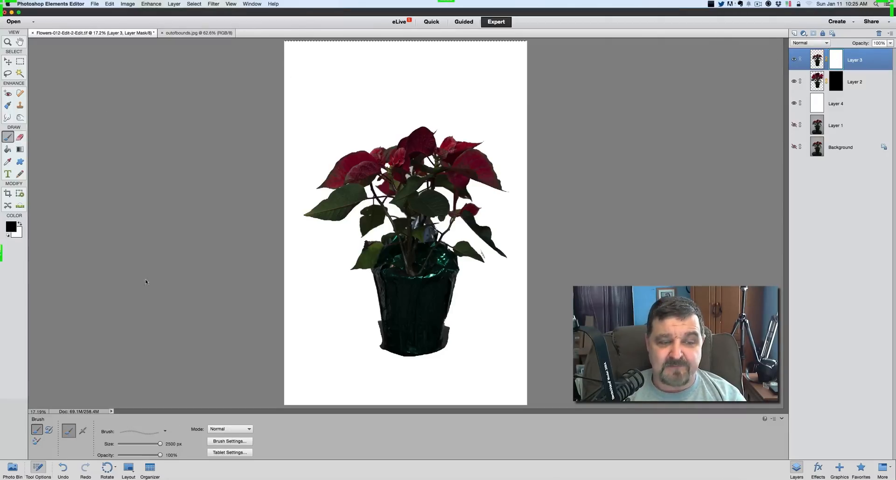
Step: Choose the 2500 px splatter brush with the thick, dark stroke preview from the Unbenannte Pinsel brush set
{"action": "left_click", "coordinate": [164, 431]}
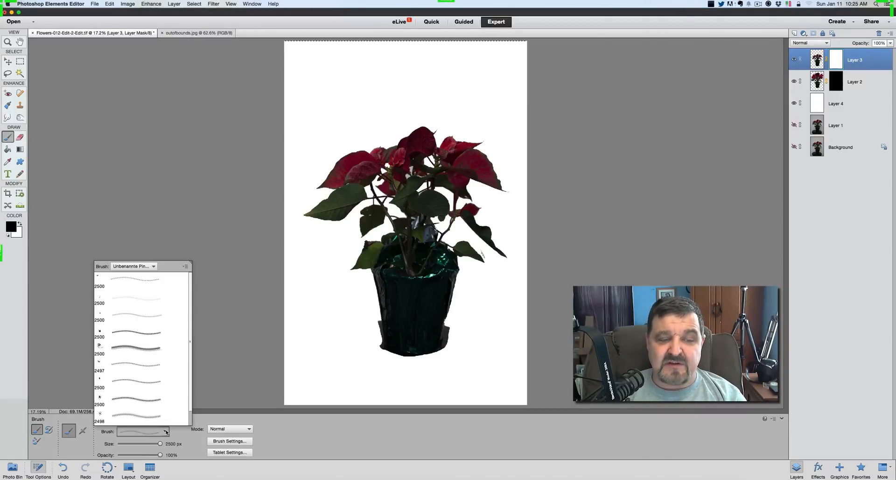
{"action": "left_click", "coordinate": [154, 266]}
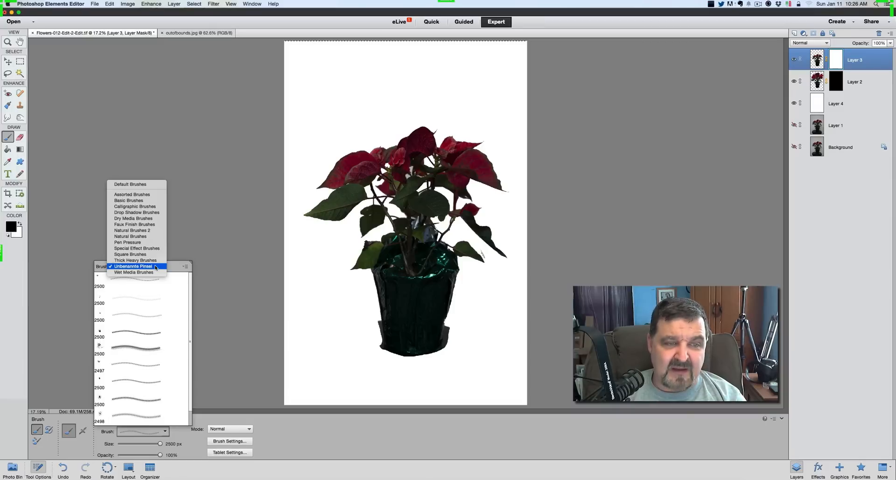
{"action": "left_click", "coordinate": [140, 266]}
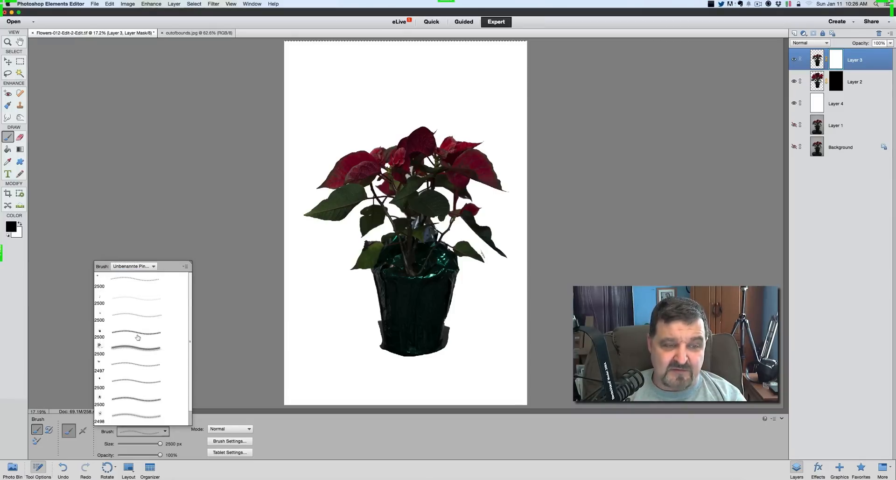
{"action": "left_click", "coordinate": [102, 337]}
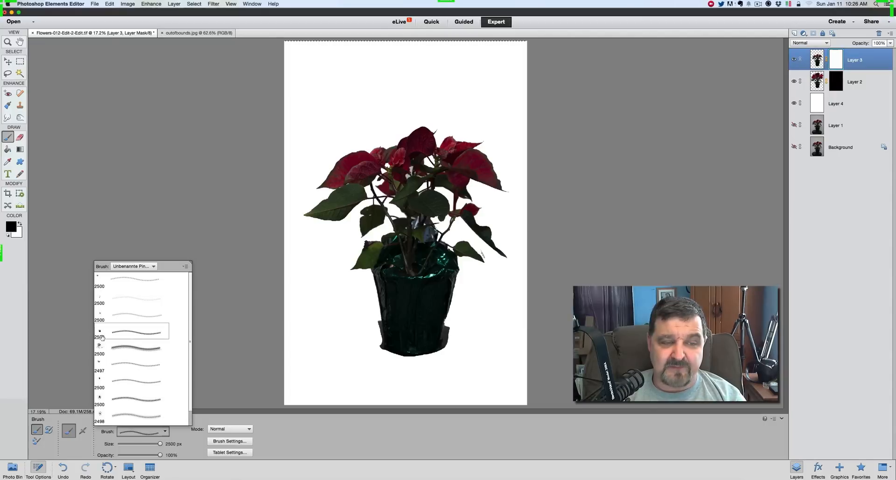
{"action": "left_click", "coordinate": [165, 433]}
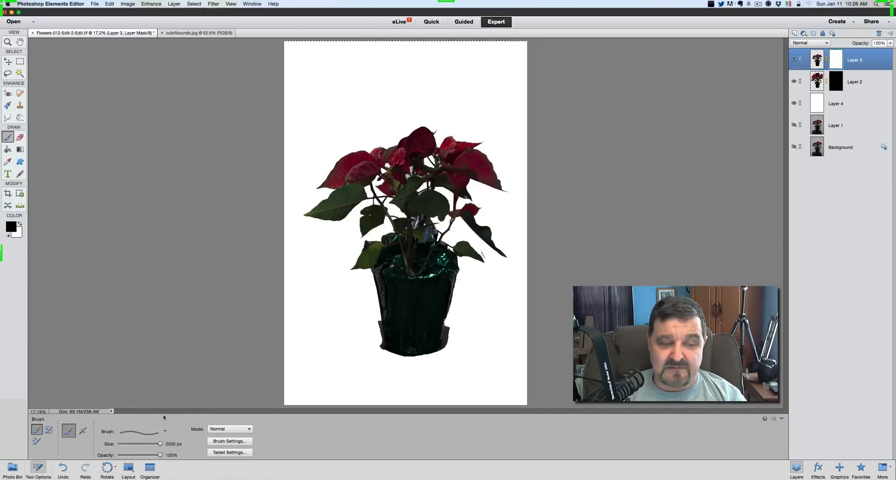
{"action": "left_click", "coordinate": [166, 432]}
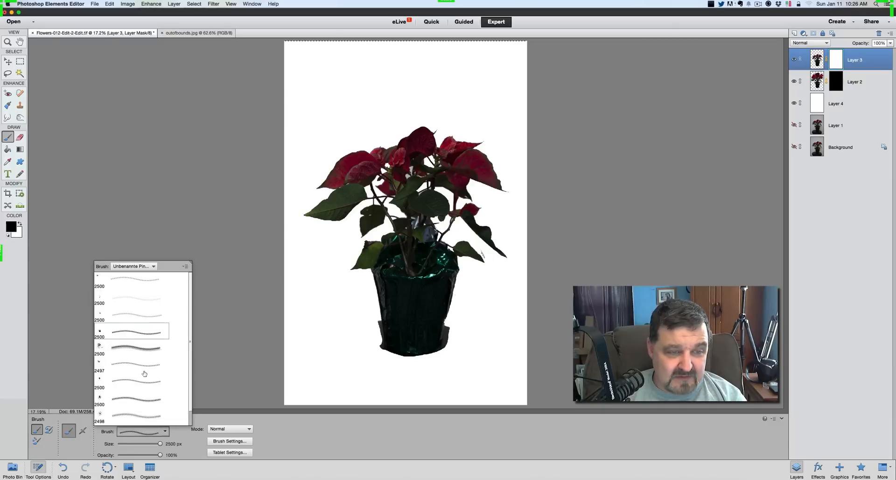
{"action": "left_click", "coordinate": [125, 354]}
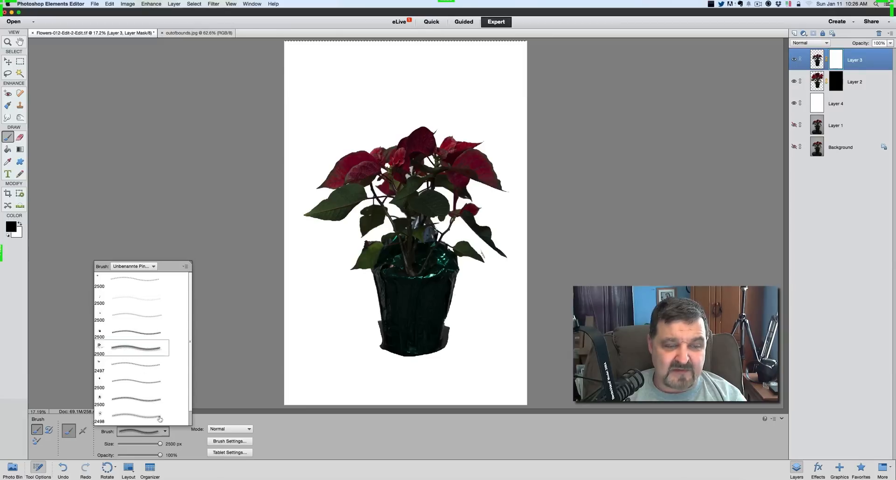
{"action": "left_click", "coordinate": [165, 432]}
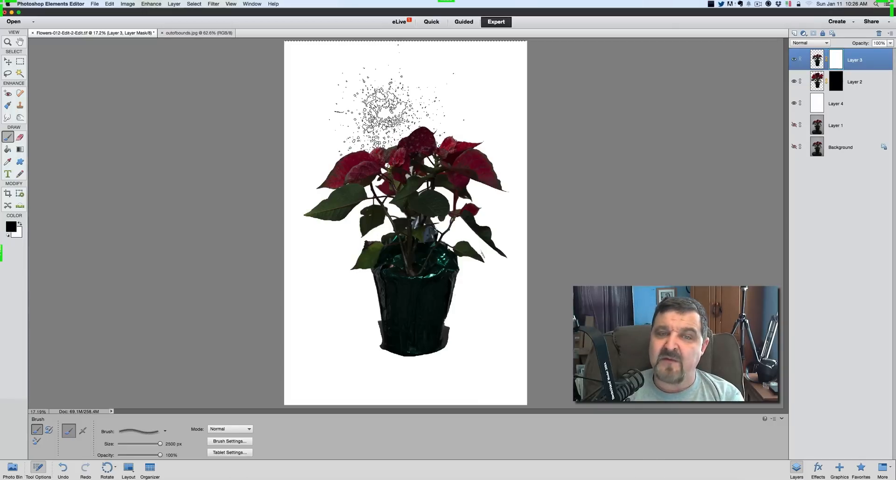
Step: Reduce the splatter brush to 1500 px and paint black splatters over the left red petals on Layer 3's mask
{"action": "key", "text": "bracketleft"}
{"action": "key", "text": "bracketleft"}
{"action": "key", "text": "bracketleft"}
{"action": "key", "text": "bracketleft"}
{"action": "key", "text": "bracketleft"}
{"action": "key", "text": "bracketleft"}
{"action": "key", "text": "bracketleft"}
{"action": "key", "text": "bracketleft"}
{"action": "key", "text": "bracketleft"}
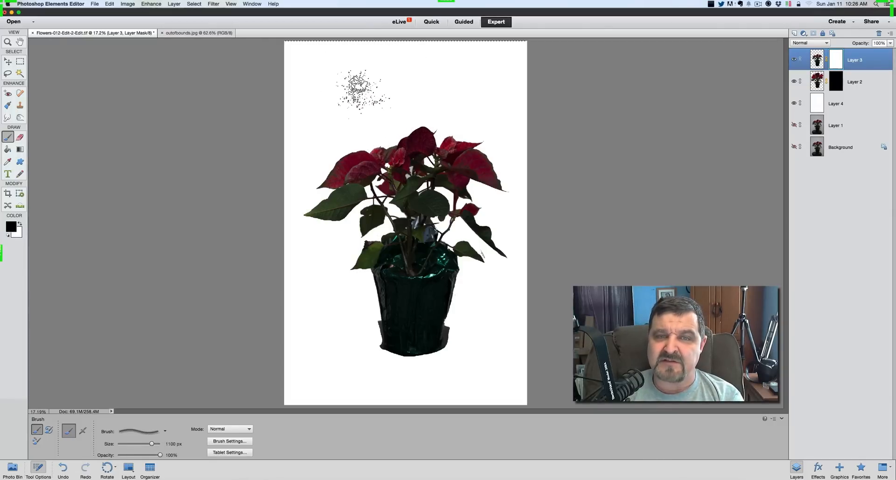
{"action": "key", "text": "bracketright"}
{"action": "key", "text": "bracketright"}
{"action": "key", "text": "bracketright"}
{"action": "key", "text": "bracketright"}
{"action": "key", "text": "bracketright"}
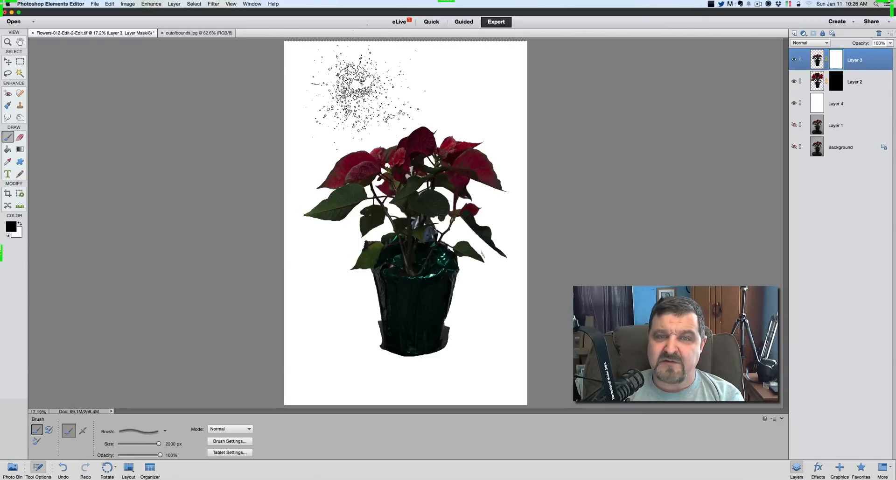
{"action": "key", "text": "bracketleft"}
{"action": "key", "text": "bracketleft"}
{"action": "key", "text": "bracketleft"}
{"action": "key", "text": "bracketleft"}
{"action": "key", "text": "bracketleft"}
{"action": "key", "text": "bracketleft"}
{"action": "key", "text": "bracketleft"}
{"action": "key", "text": "bracketleft"}
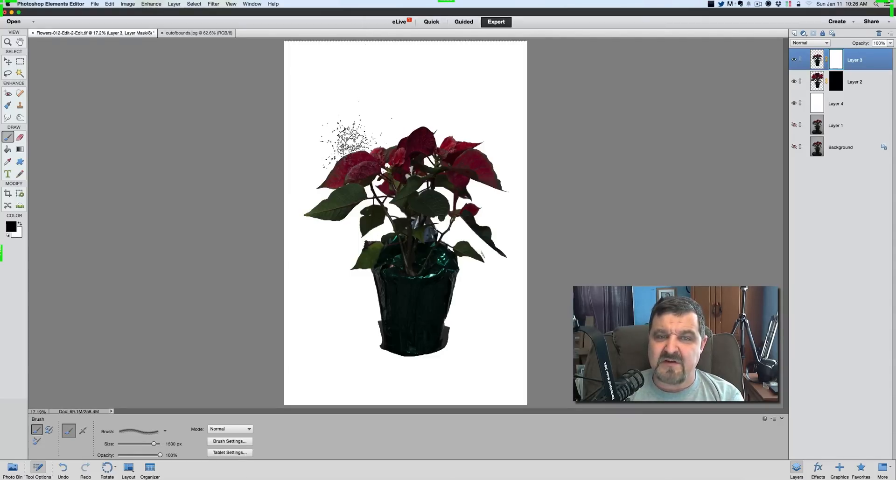
{"action": "key", "text": "bracketright"}
{"action": "key", "text": "bracketright"}
{"action": "left_click_drag", "start_coordinate": [338, 150], "coordinate": [329, 150]}
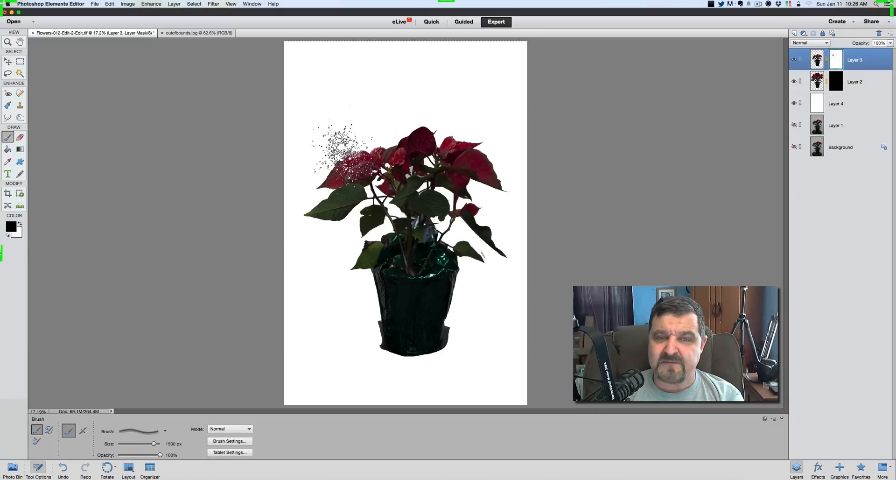
Step: Reduce the brush to 1300 px and splatter black across the center and right red petals on Layer 3's mask
{"action": "key", "text": "bracketleft"}
{"action": "key", "text": "bracketleft"}
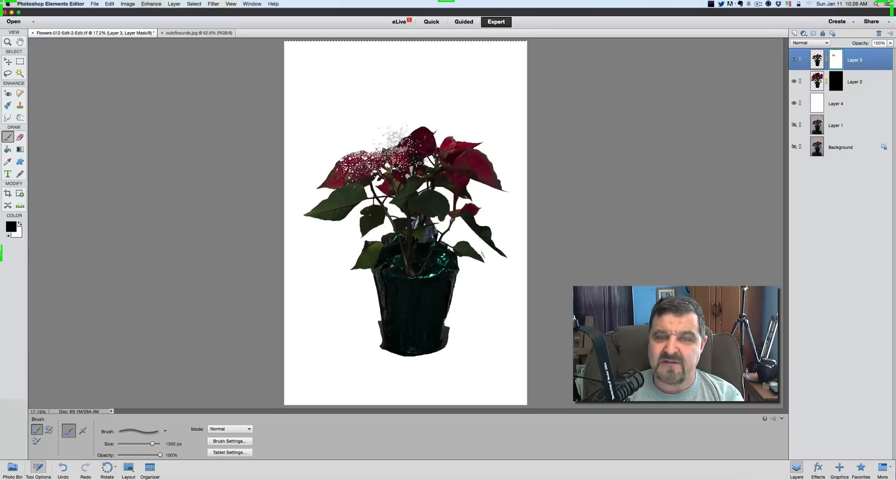
{"action": "mouse_move", "coordinate": [396, 142]}
{"action": "left_mouse_down"}
{"action": "mouse_move", "coordinate": [432, 157]}
{"action": "mouse_move", "coordinate": [443, 130]}
{"action": "mouse_move", "coordinate": [419, 151]}
{"action": "mouse_move", "coordinate": [409, 178]}
{"action": "mouse_move", "coordinate": [452, 173]}
{"action": "mouse_move", "coordinate": [458, 164]}
{"action": "mouse_move", "coordinate": [420, 197]}
{"action": "mouse_move", "coordinate": [493, 164]}
{"action": "mouse_move", "coordinate": [485, 191]}
{"action": "left_mouse_up"}
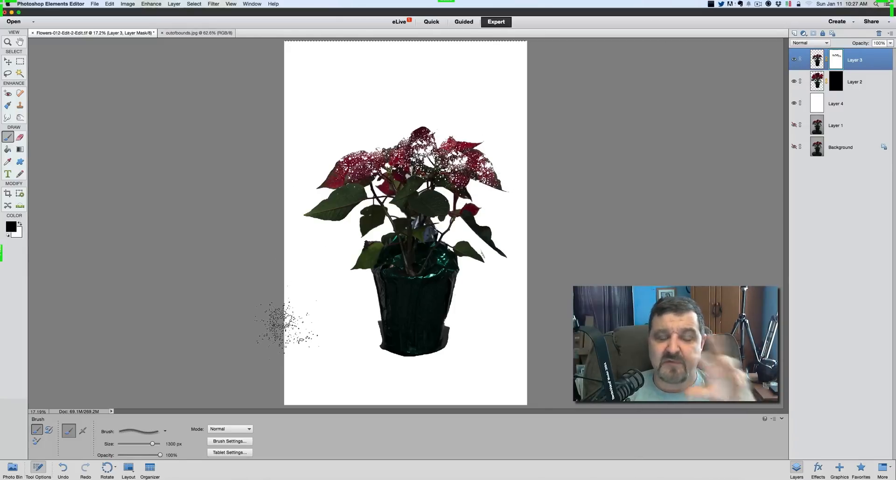
Step: Set the brush angle to about -54° and splatter away parts of the left red petal's outer edge and the green leaf below it
{"action": "left_click", "coordinate": [225, 441]}
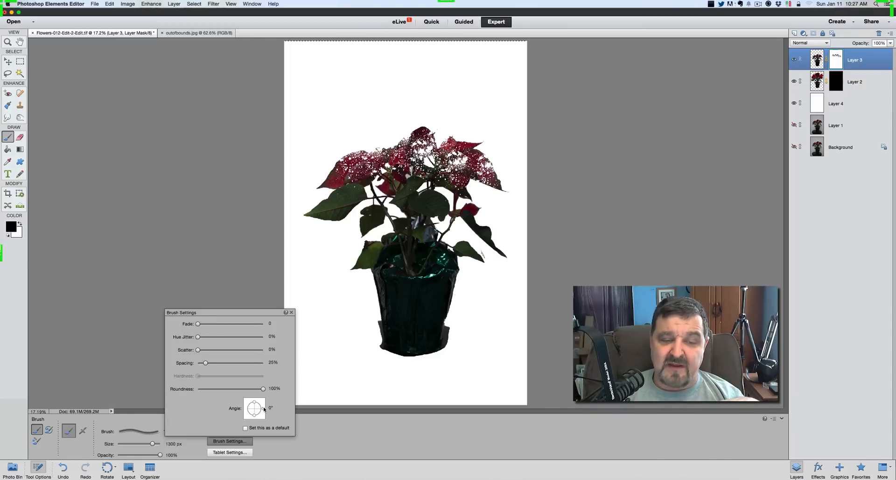
{"action": "left_click_drag", "start_coordinate": [264, 409], "coordinate": [259, 415]}
{"action": "left_click", "coordinate": [239, 441]}
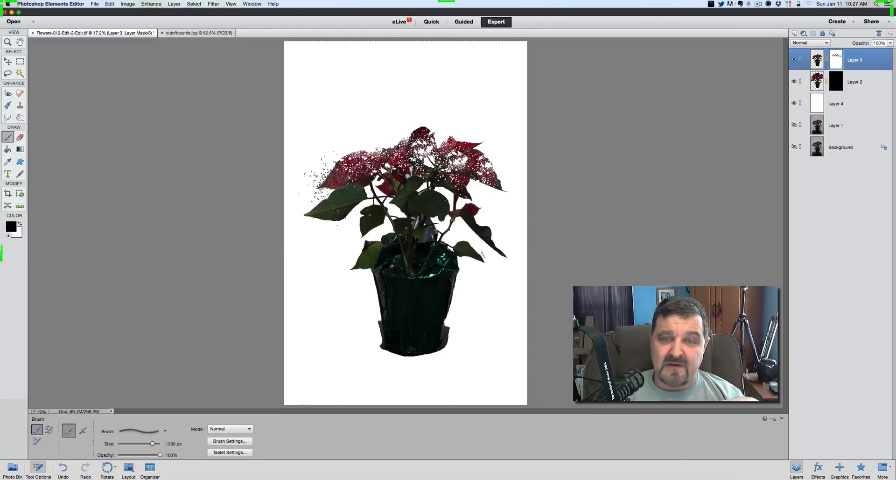
{"action": "left_click", "coordinate": [324, 188]}
{"action": "left_click", "coordinate": [307, 214]}
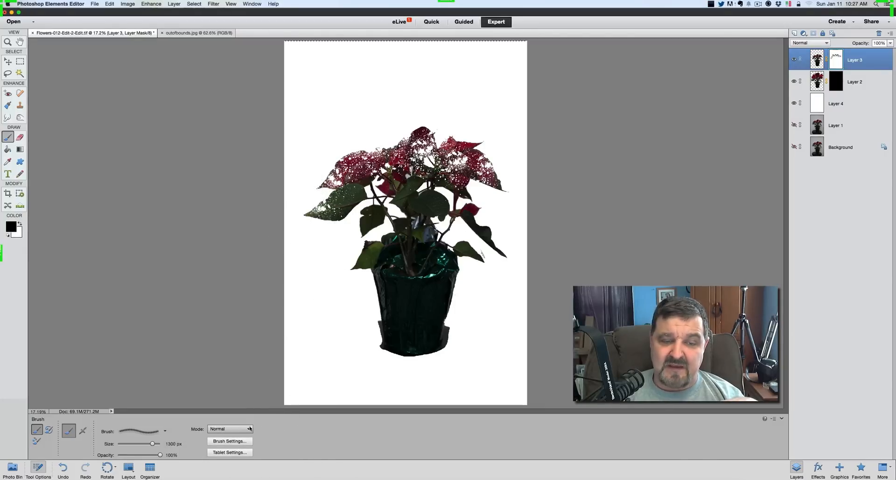
Step: Rotate the brush angle to about 148° and add more black splatters over the left green leaf and the red petals
{"action": "left_click", "coordinate": [235, 442]}
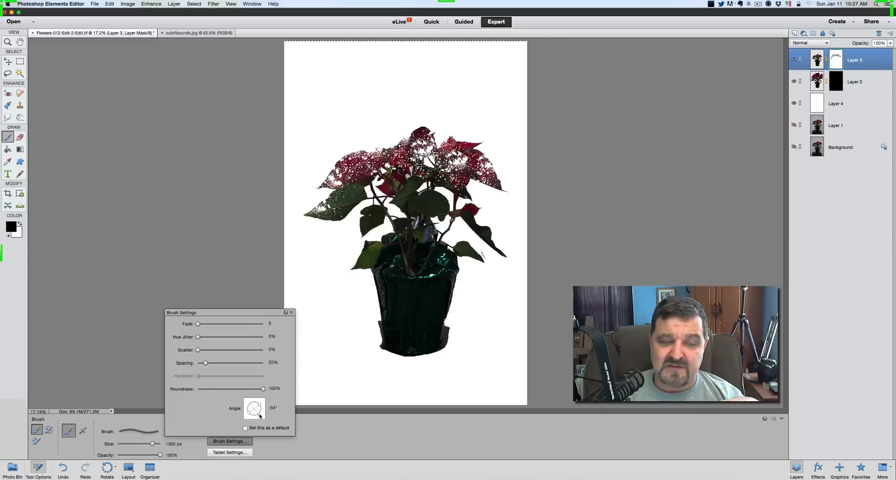
{"action": "left_click_drag", "start_coordinate": [259, 416], "coordinate": [248, 405]}
{"action": "left_click", "coordinate": [235, 442]}
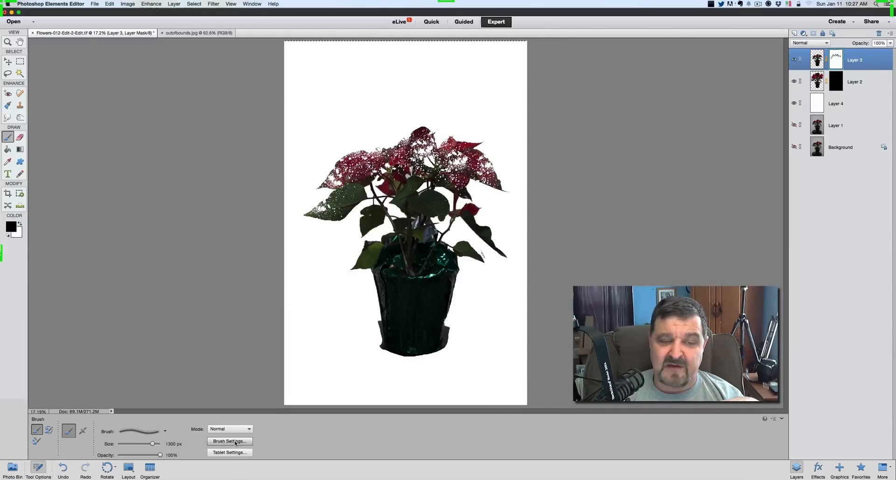
{"action": "left_click", "coordinate": [337, 226]}
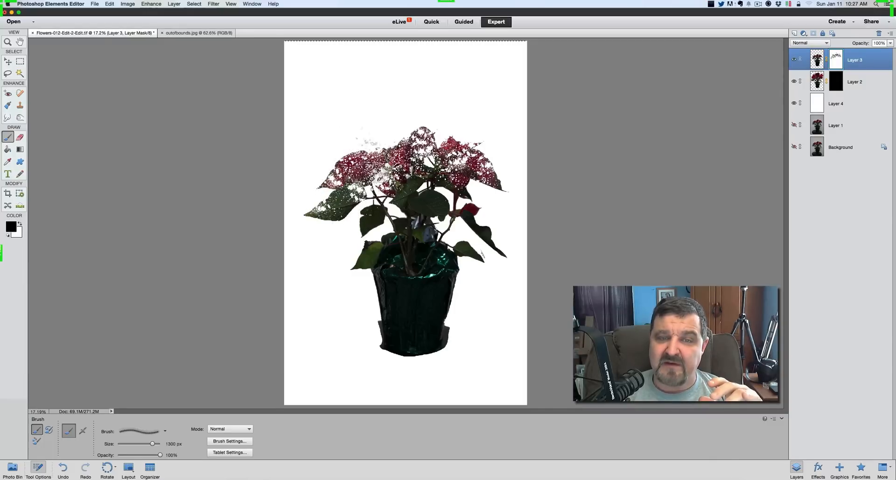
Step: Reduce the splatter brush to 700 px and break up the left red petals and the adjoining green leaf further on Layer 3's mask
{"action": "key", "text": "bracketleft"}
{"action": "key", "text": "bracketleft"}
{"action": "key", "text": "bracketleft"}
{"action": "key", "text": "bracketleft"}
{"action": "key", "text": "bracketleft"}
{"action": "key", "text": "bracketleft"}
{"action": "key", "text": "bracketleft"}
{"action": "key", "text": "bracketleft"}
{"action": "key", "text": "bracketleft"}
{"action": "key", "text": "bracketleft"}
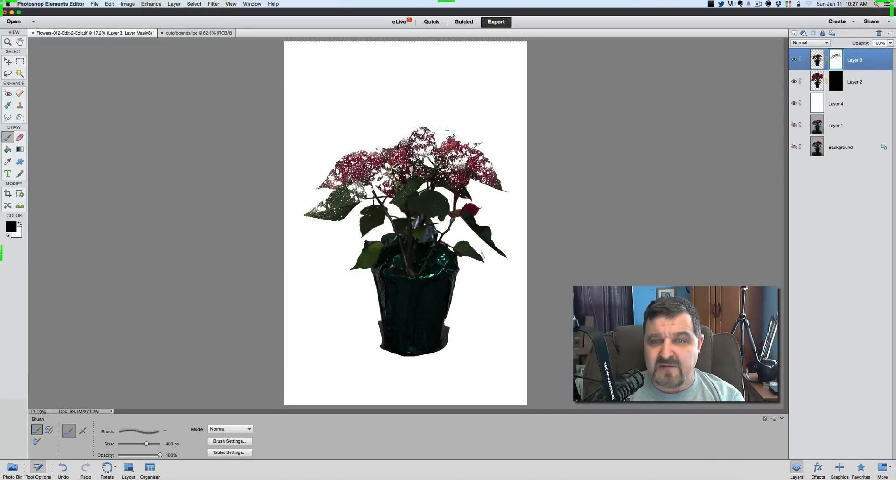
{"action": "key", "text": "bracketright"}
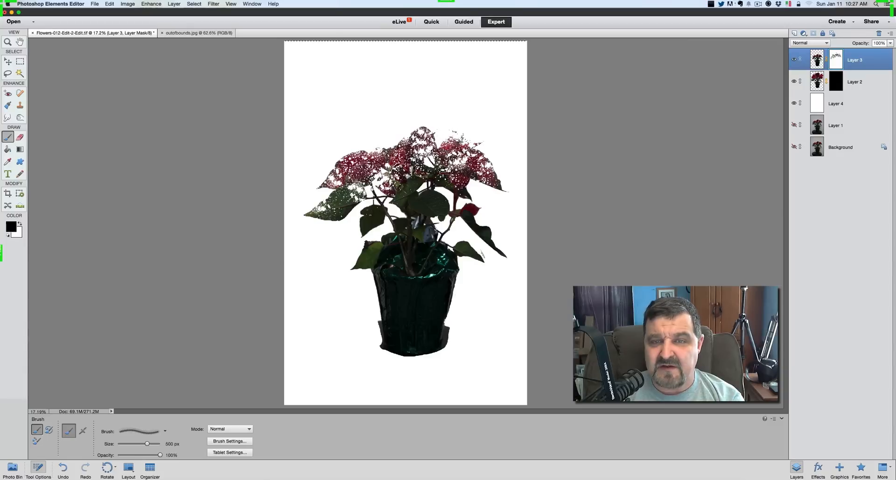
{"action": "key", "text": "bracketleft"}
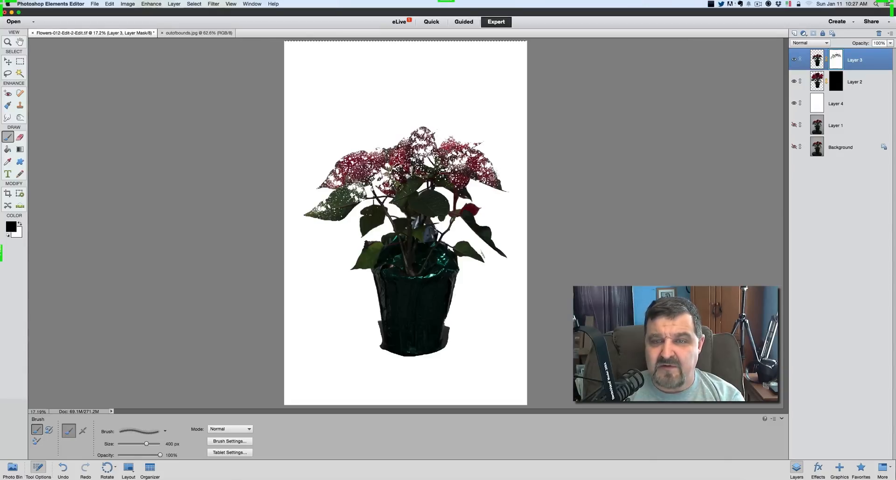
{"action": "key", "text": "bracketleft"}
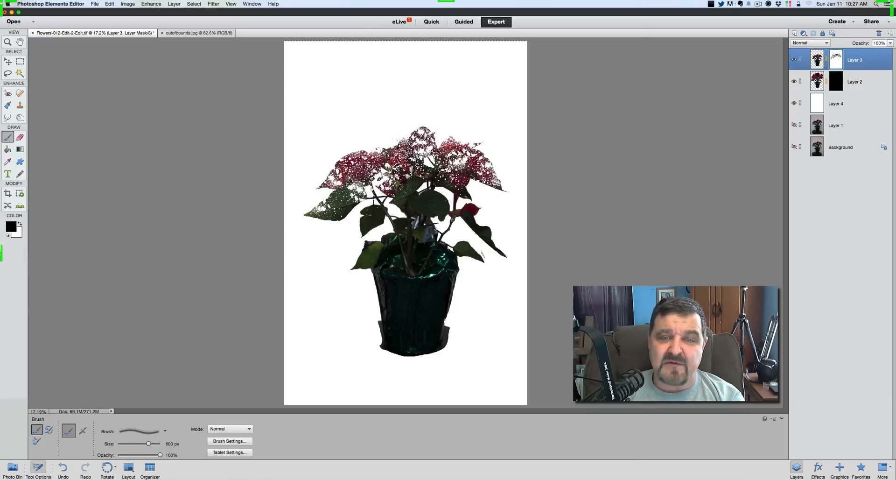
{"action": "key", "text": "bracketright"}
{"action": "key", "text": "bracketright"}
{"action": "key", "text": "bracketright"}
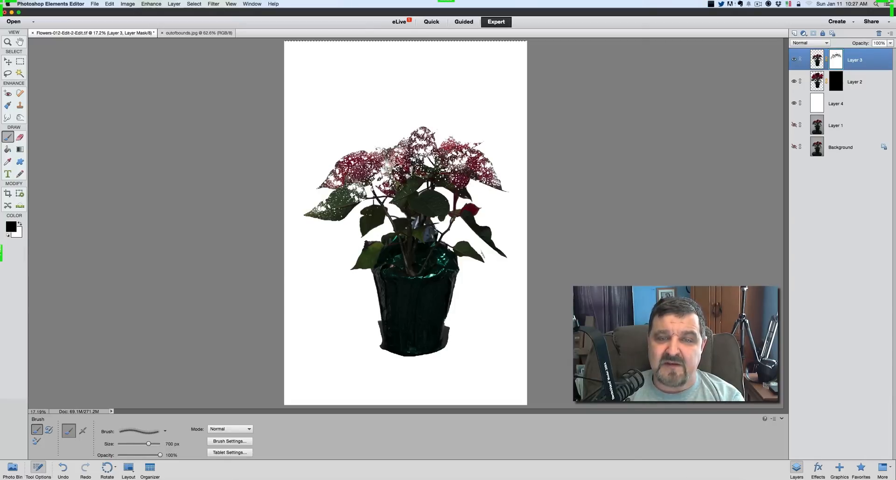
{"action": "mouse_move", "coordinate": [357, 205]}
{"action": "left_mouse_down"}
{"action": "mouse_move", "coordinate": [315, 189]}
{"action": "mouse_move", "coordinate": [348, 148]}
{"action": "mouse_move", "coordinate": [341, 156]}
{"action": "mouse_move", "coordinate": [422, 122]}
{"action": "mouse_move", "coordinate": [397, 133]}
{"action": "mouse_move", "coordinate": [443, 143]}
{"action": "mouse_move", "coordinate": [375, 173]}
{"action": "left_mouse_up"}
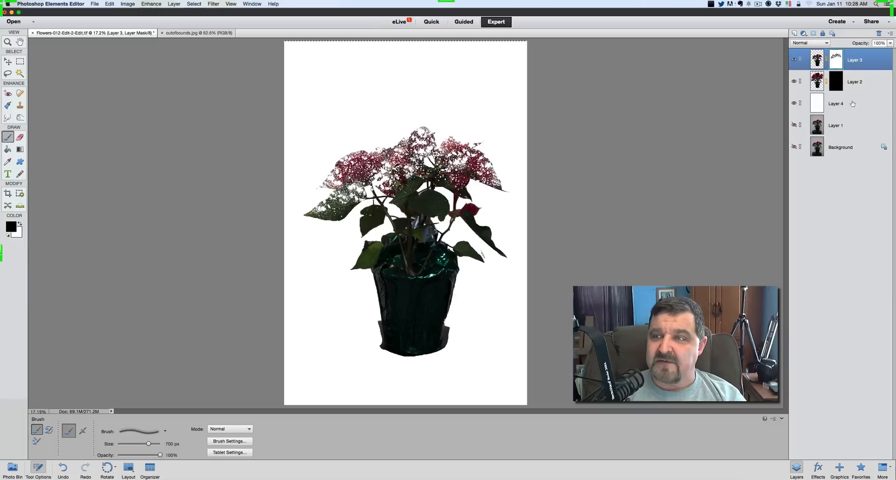
Step: On Layer 2's black mask, paint white with the splatter brush at 900 px to reveal stretched red splatters above the left, center and right petals
{"action": "left_click", "coordinate": [836, 85]}
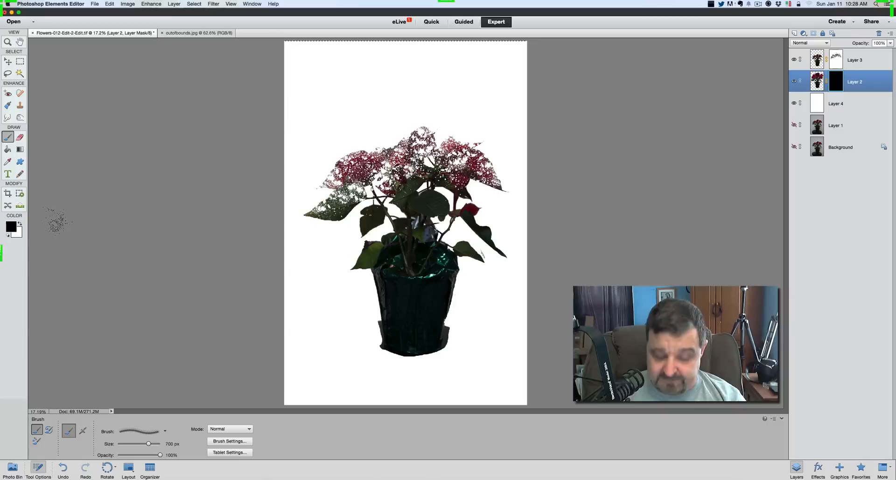
{"action": "key", "text": "x"}
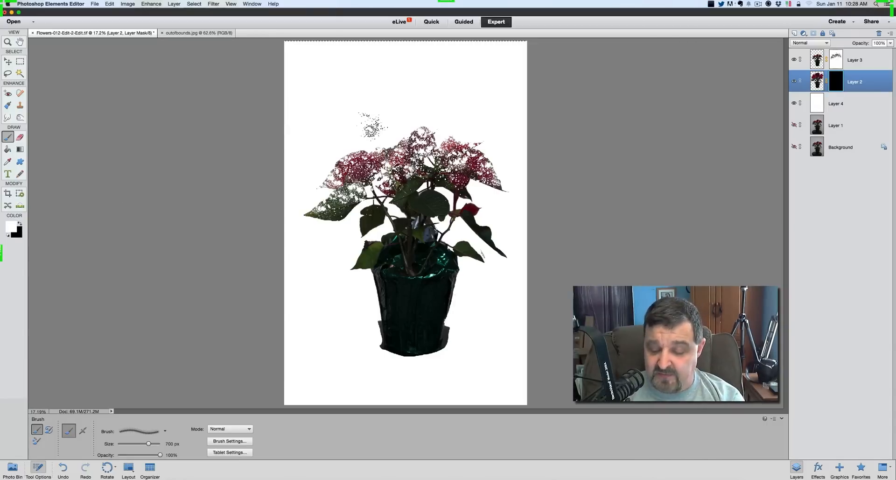
{"action": "key", "text": "bracketright"}
{"action": "key", "text": "bracketright"}
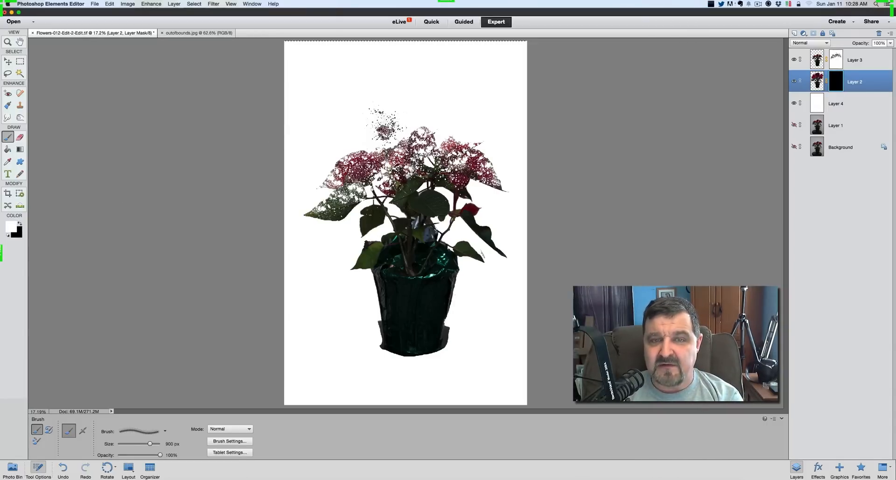
{"action": "mouse_move", "coordinate": [382, 123]}
{"action": "left_mouse_down"}
{"action": "mouse_move", "coordinate": [346, 131]}
{"action": "mouse_move", "coordinate": [367, 135]}
{"action": "mouse_move", "coordinate": [346, 140]}
{"action": "mouse_move", "coordinate": [386, 132]}
{"action": "left_mouse_up"}
{"action": "mouse_move", "coordinate": [410, 120]}
{"action": "left_mouse_down"}
{"action": "mouse_move", "coordinate": [455, 110]}
{"action": "mouse_move", "coordinate": [473, 126]}
{"action": "mouse_move", "coordinate": [428, 127]}
{"action": "left_mouse_up"}
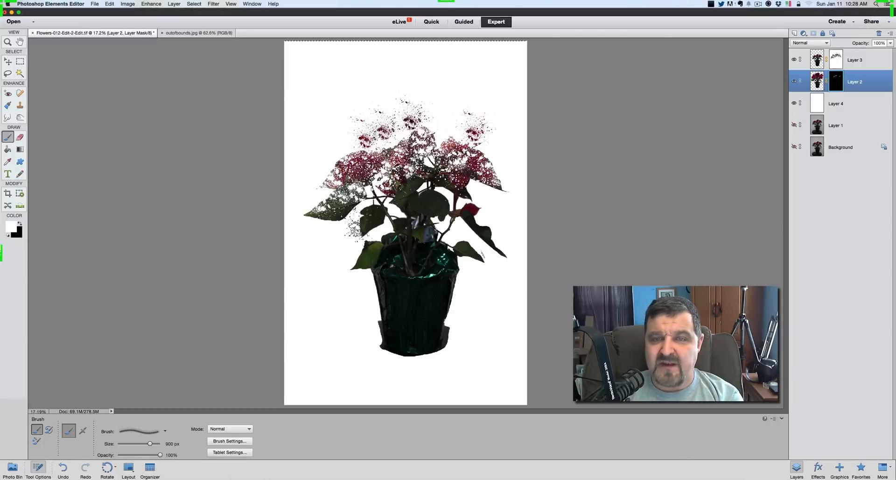
Step: Set the brush angle to 28° and reveal white-painted splatters above the left petals on Layer 2's mask
{"action": "left_click", "coordinate": [230, 441]}
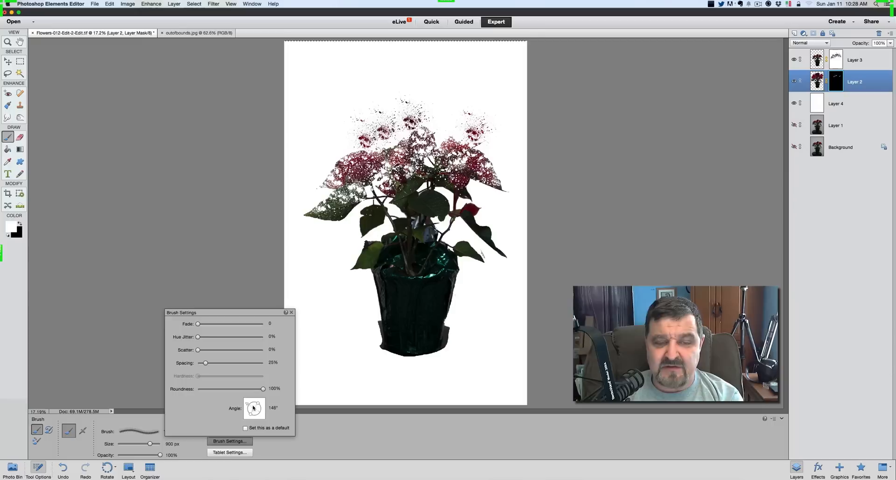
{"action": "left_click_drag", "start_coordinate": [246, 405], "coordinate": [261, 408]}
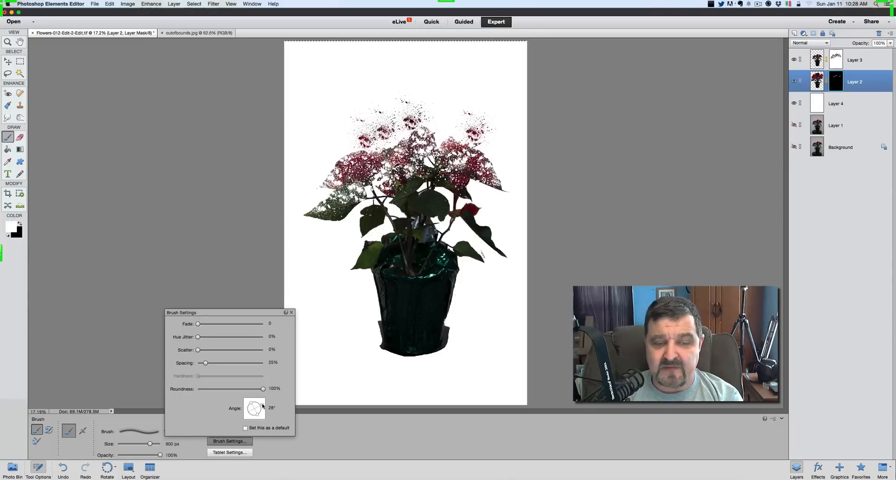
{"action": "left_click", "coordinate": [239, 442]}
{"action": "mouse_move", "coordinate": [328, 155]}
{"action": "left_mouse_down"}
{"action": "mouse_move", "coordinate": [311, 182]}
{"action": "mouse_move", "coordinate": [329, 143]}
{"action": "mouse_move", "coordinate": [343, 138]}
{"action": "mouse_move", "coordinate": [334, 111]}
{"action": "left_mouse_up"}
{"action": "left_click", "coordinate": [334, 111]}
Step: Enlarge the splatter brush to 1500 px and reveal more stretched splatters above the right and center petals
{"action": "key", "text": "bracketright"}
{"action": "key", "text": "bracketright"}
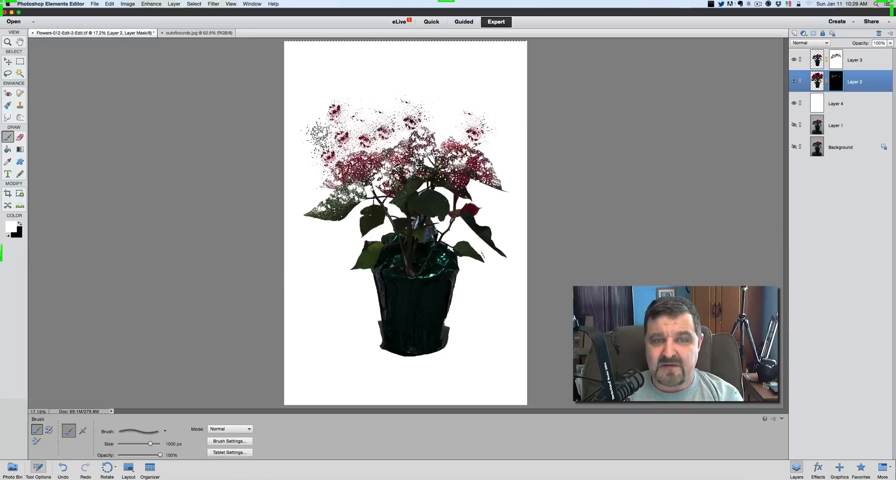
{"action": "left_click", "coordinate": [442, 119]}
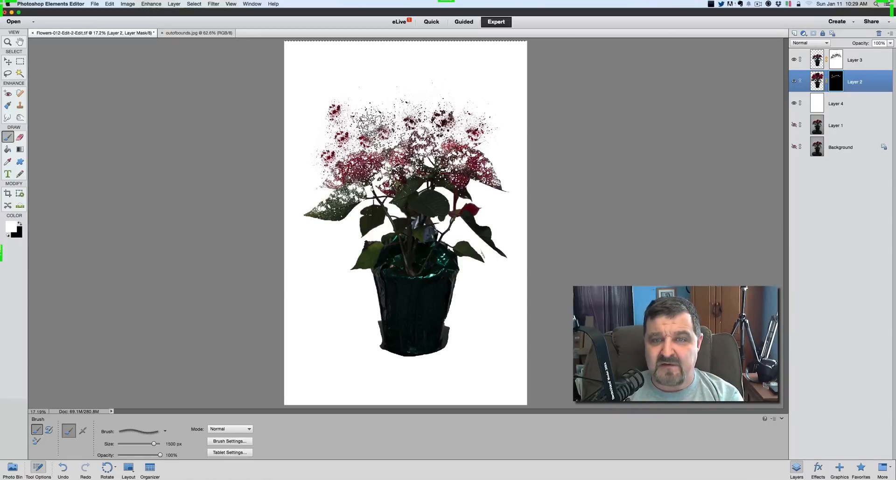
{"action": "left_click", "coordinate": [384, 110]}
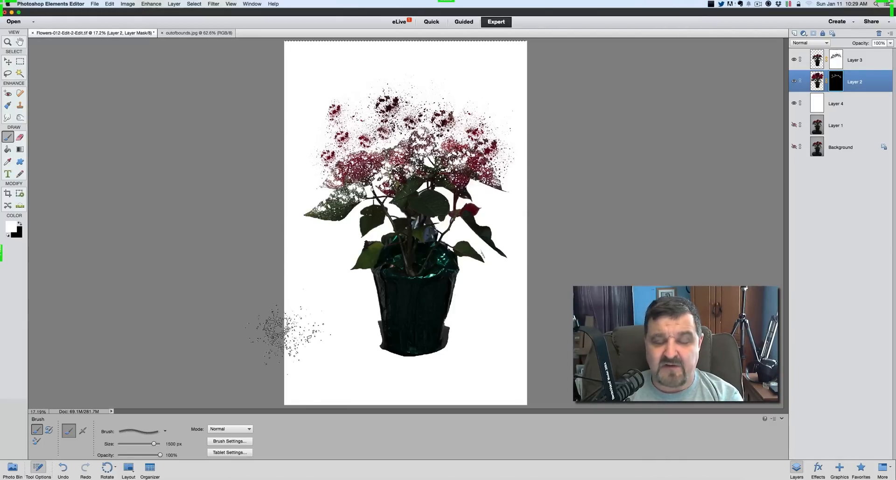
Step: Rotate the brush angle, reduce the size to 900 px, and fill in more splatters around and above the left petals
{"action": "left_click", "coordinate": [223, 441]}
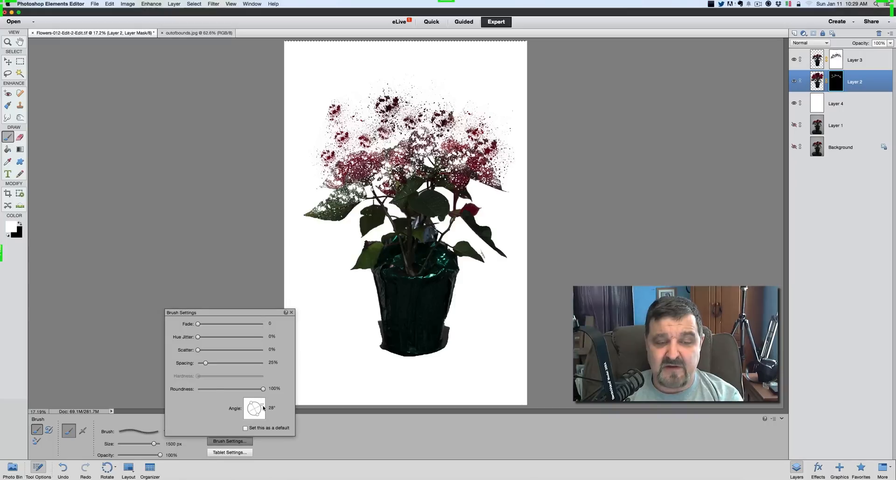
{"action": "left_click_drag", "start_coordinate": [264, 407], "coordinate": [258, 416]}
{"action": "left_click", "coordinate": [237, 440]}
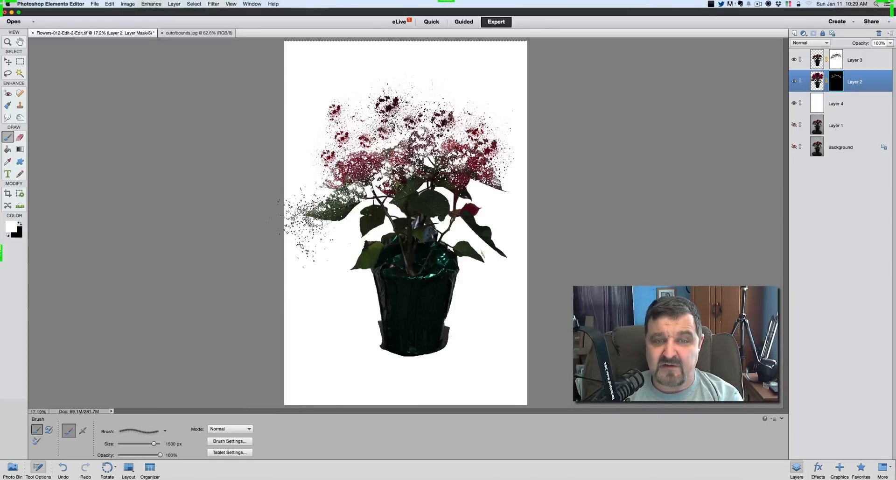
{"action": "key", "text": "bracketleft"}
{"action": "key", "text": "bracketleft"}
{"action": "key", "text": "bracketleft"}
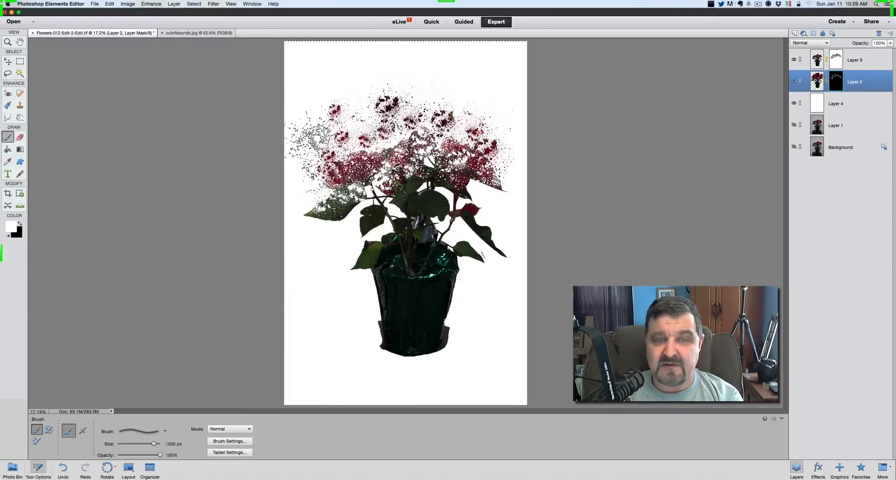
{"action": "key", "text": "bracketleft"}
{"action": "key", "text": "bracketleft"}
{"action": "key", "text": "bracketleft"}
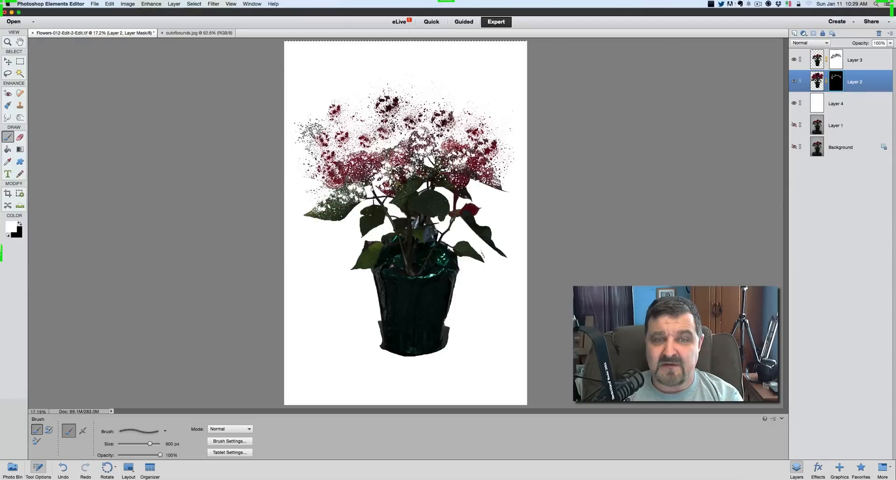
{"action": "mouse_move", "coordinate": [351, 122]}
{"action": "left_mouse_down"}
{"action": "mouse_move", "coordinate": [352, 99]}
{"action": "mouse_move", "coordinate": [365, 119]}
{"action": "mouse_move", "coordinate": [345, 149]}
{"action": "left_mouse_up"}
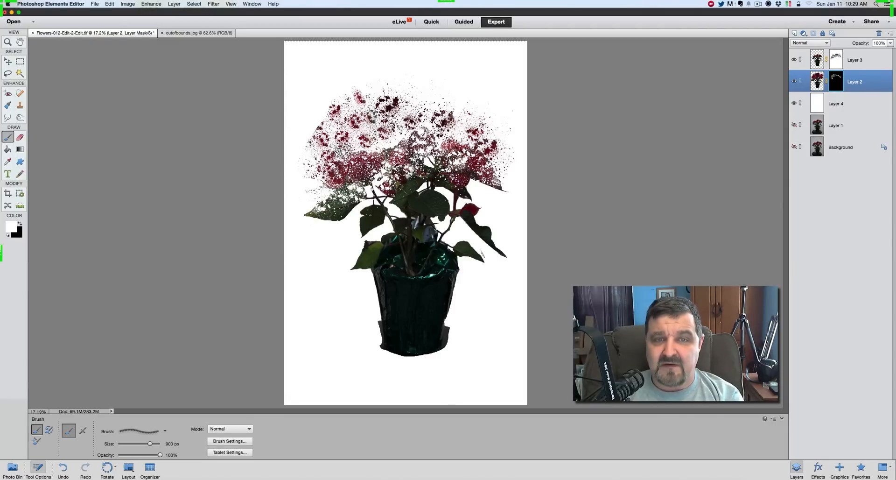
Step: Set the brush angle to -151° and add 900 px splatters above the center petals and toward the right ones
{"action": "left_click", "coordinate": [236, 441]}
{"action": "left_click_drag", "start_coordinate": [259, 416], "coordinate": [245, 413]}
{"action": "left_click", "coordinate": [236, 440]}
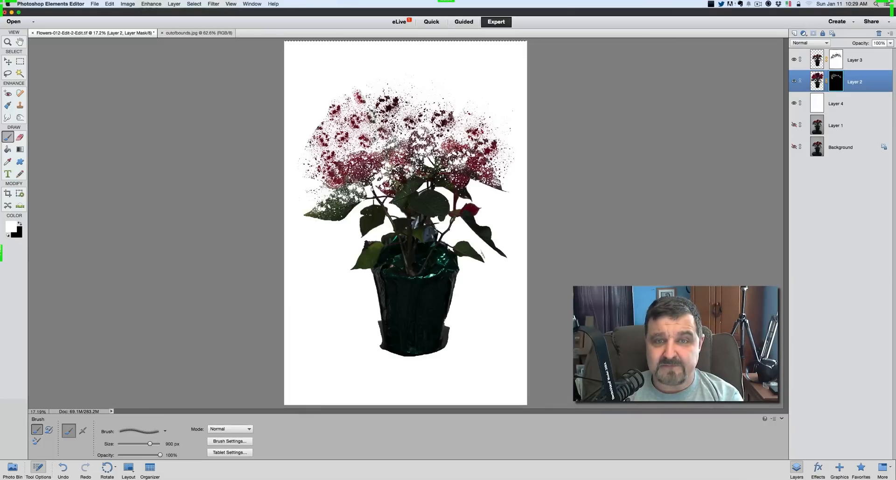
{"action": "left_click_drag", "start_coordinate": [392, 140], "coordinate": [422, 96]}
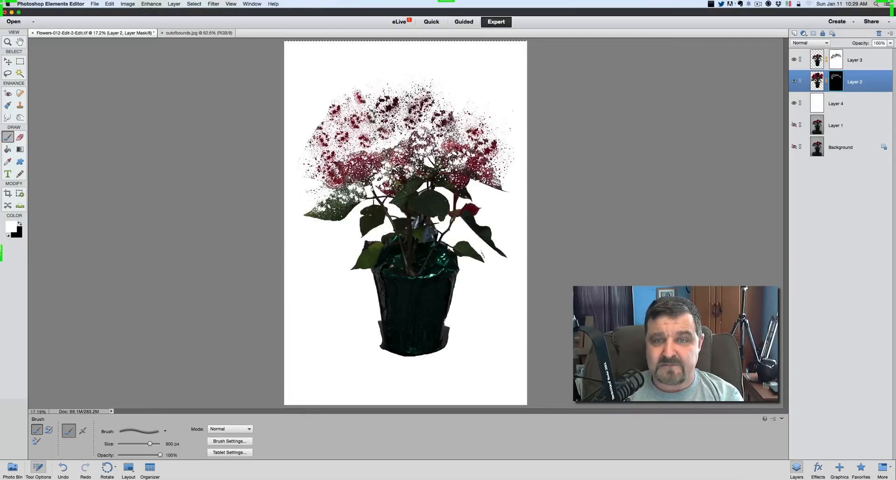
{"action": "left_click", "coordinate": [456, 131]}
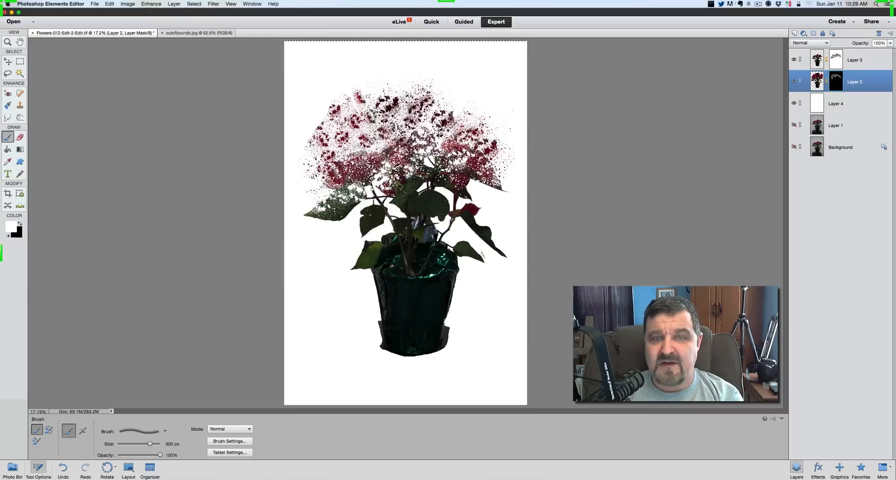
{"action": "left_click", "coordinate": [452, 99]}
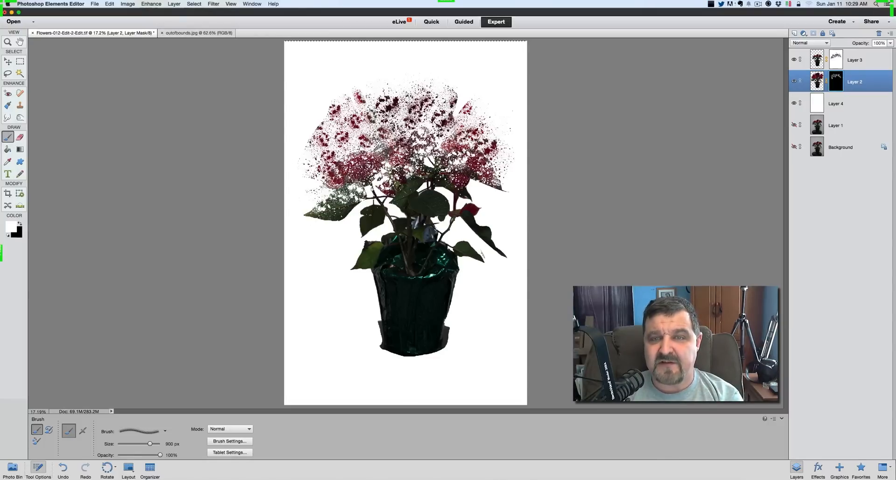
Step: Set the brush angle to 47° and the size to 400 px, and add small splatters above the right petals
{"action": "left_click", "coordinate": [229, 441]}
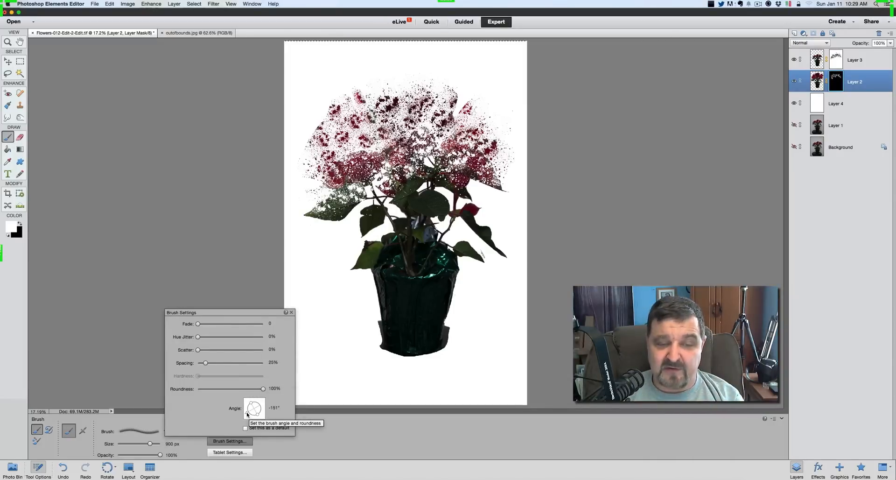
{"action": "left_click_drag", "start_coordinate": [247, 414], "coordinate": [259, 406]}
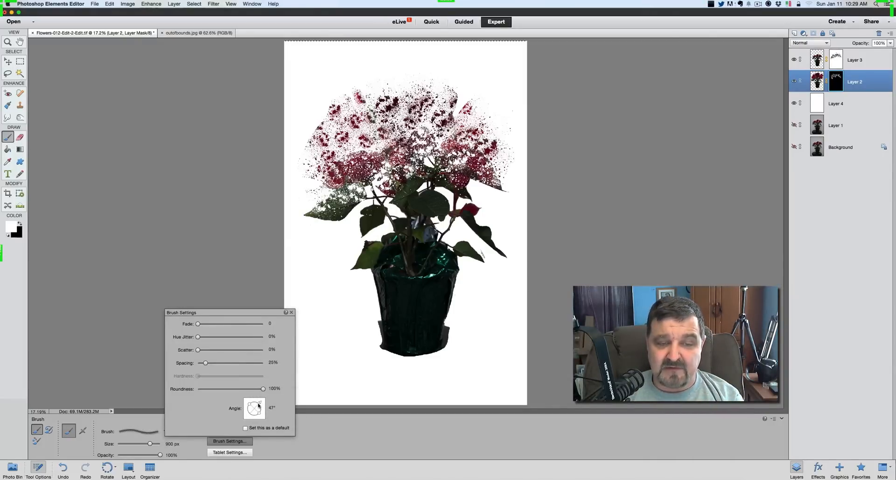
{"action": "left_click", "coordinate": [236, 441]}
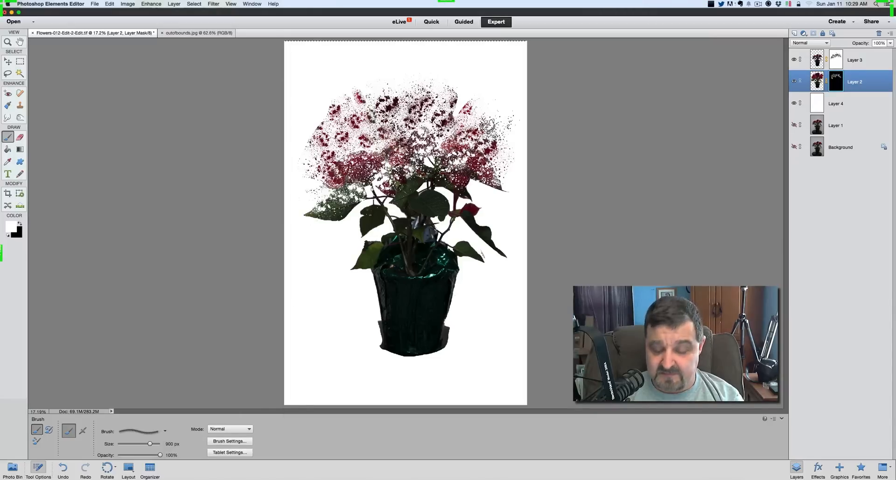
{"action": "key", "text": "bracketleft"}
{"action": "key", "text": "bracketleft"}
{"action": "key", "text": "bracketleft"}
{"action": "key", "text": "bracketleft"}
{"action": "key", "text": "bracketleft"}
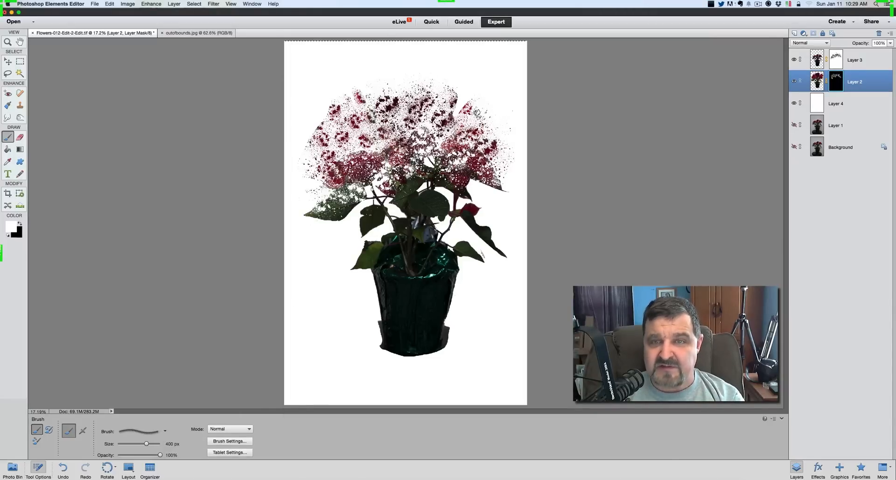
{"action": "left_click", "coordinate": [483, 115]}
{"action": "left_click", "coordinate": [482, 128]}
{"action": "left_click", "coordinate": [472, 122]}
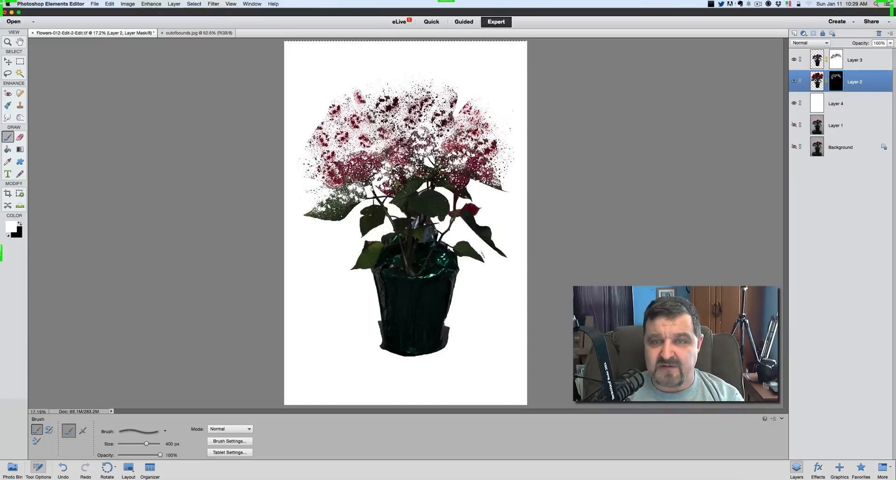
Step: Enlarge the brush to 800 px and extend the splatters along the outer edge of the right petals
{"action": "key", "text": "bracketright"}
{"action": "key", "text": "bracketright"}
{"action": "key", "text": "bracketright"}
{"action": "key", "text": "bracketright"}
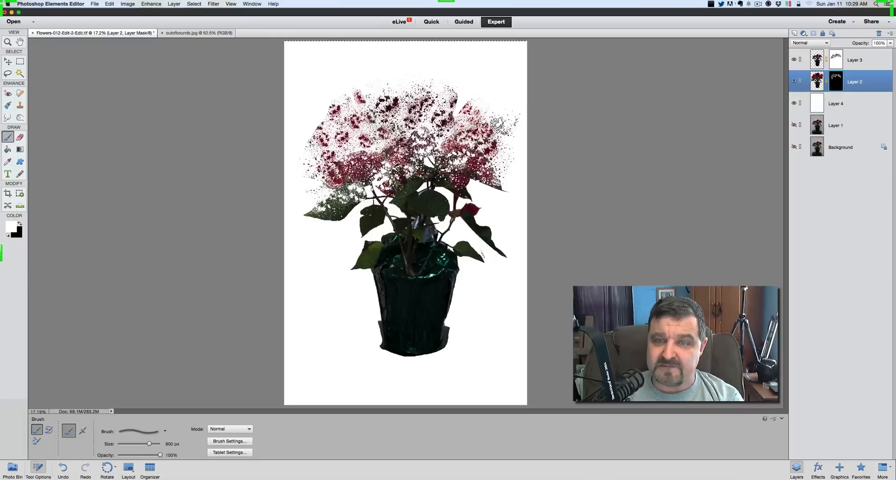
{"action": "left_click", "coordinate": [501, 125]}
{"action": "left_click", "coordinate": [504, 162]}
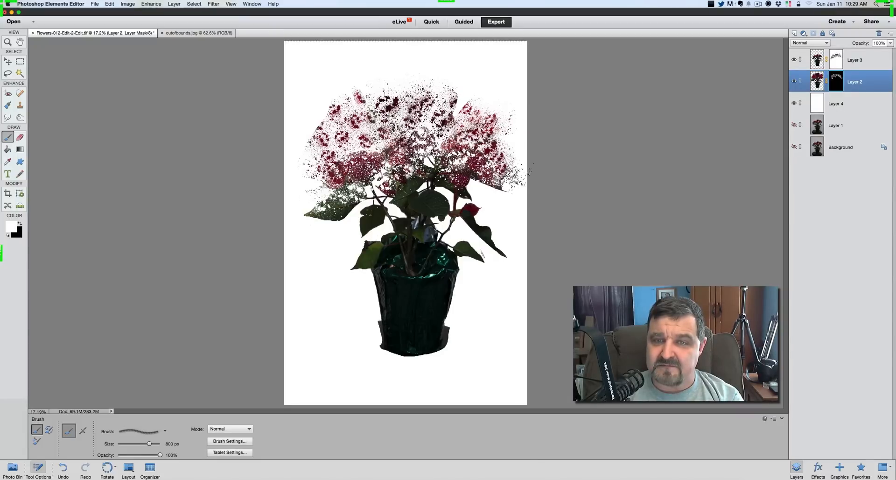
Step: Reveal stretched green splatters around the tip and upper edge of the left leaf with the 800 px brush
{"action": "left_click", "coordinate": [303, 204]}
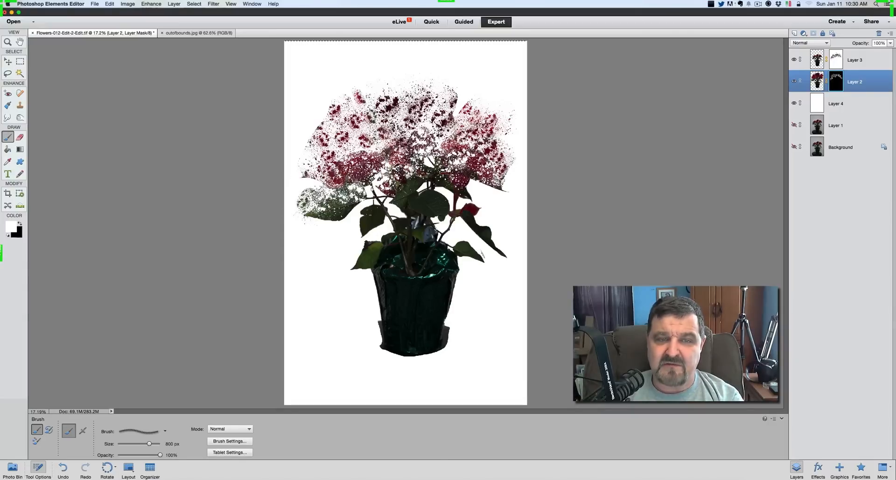
{"action": "left_click", "coordinate": [318, 193]}
{"action": "left_click", "coordinate": [299, 202]}
{"action": "left_click", "coordinate": [295, 225]}
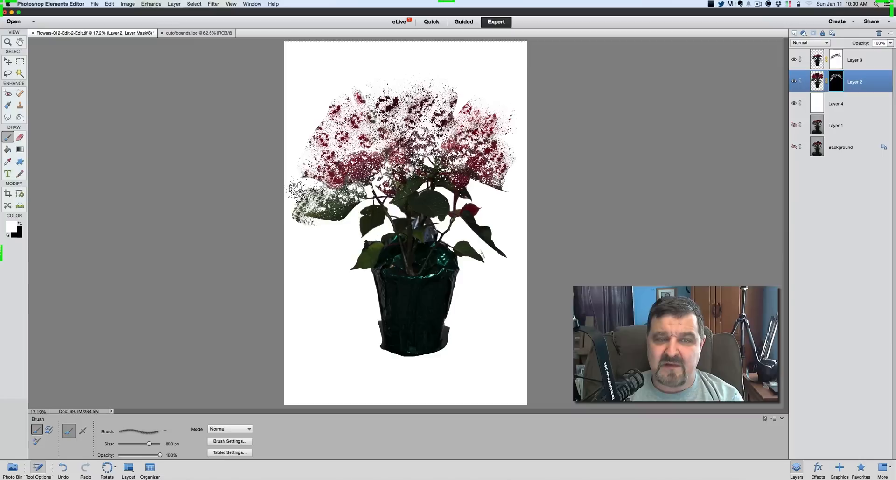
Step: Enlarge the brush to 1100 px and extend the splatters along the top of the plant and its upper right side
{"action": "key", "text": "bracketright"}
{"action": "key", "text": "bracketright"}
{"action": "key", "text": "bracketright"}
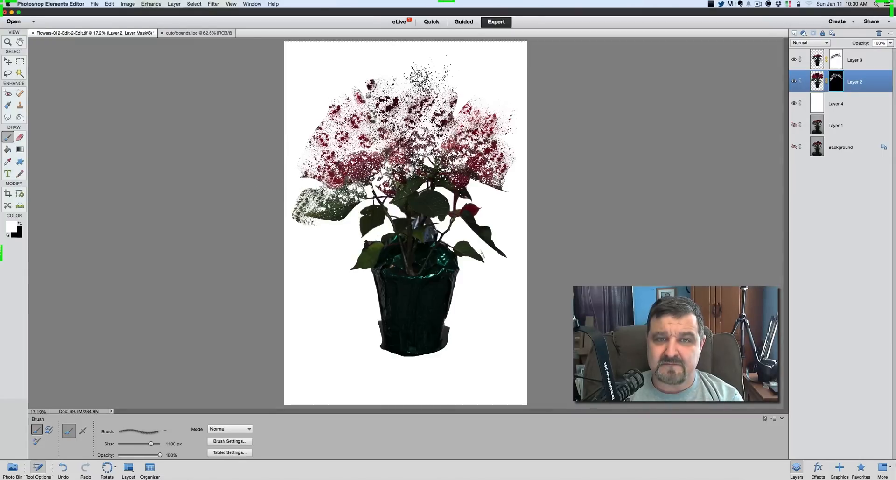
{"action": "mouse_move", "coordinate": [431, 81]}
{"action": "left_mouse_down"}
{"action": "mouse_move", "coordinate": [437, 99]}
{"action": "mouse_move", "coordinate": [469, 93]}
{"action": "mouse_move", "coordinate": [455, 91]}
{"action": "mouse_move", "coordinate": [497, 105]}
{"action": "mouse_move", "coordinate": [508, 124]}
{"action": "left_mouse_up"}
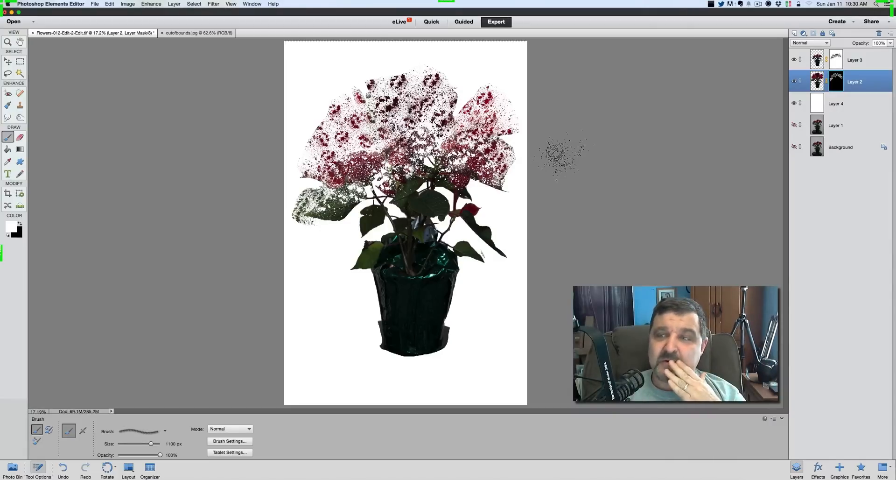
Step: Merge Layer 3, Layer 2 and the white Layer 4 into a single layer
{"action": "left_click", "coordinate": [871, 63]}
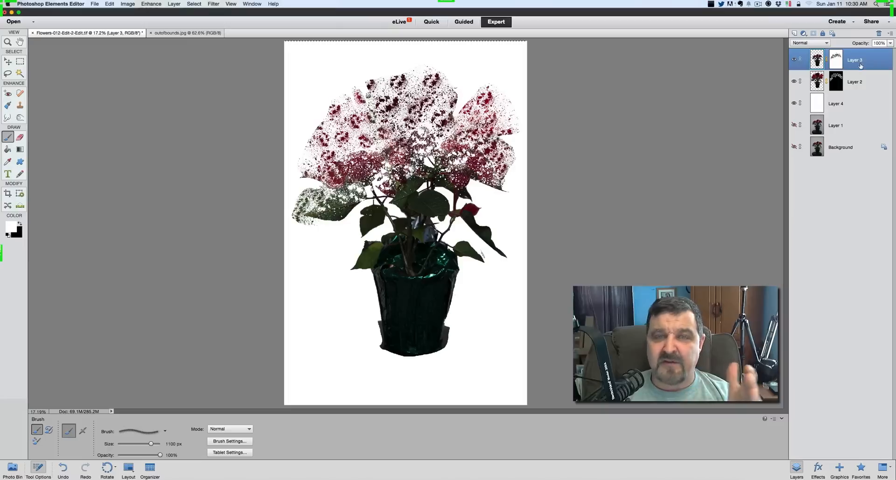
{"action": "left_click", "coordinate": [856, 103], "text": "shift"}
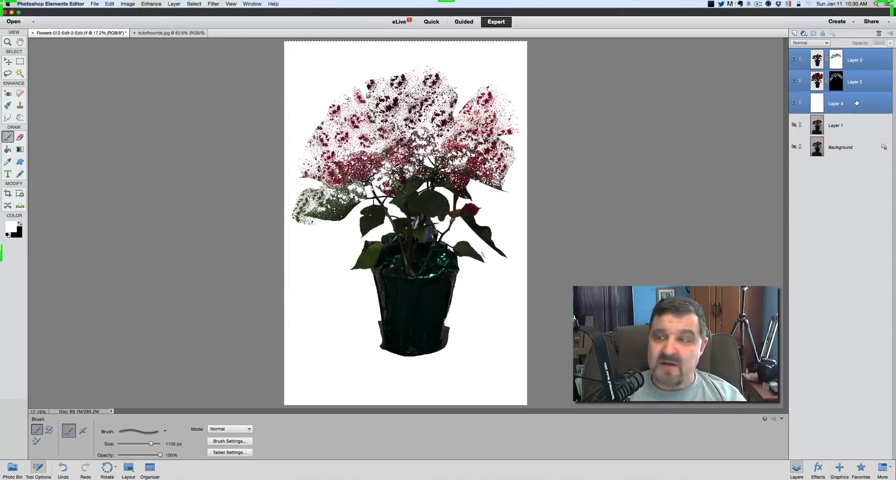
{"action": "right_click", "coordinate": [856, 102]}
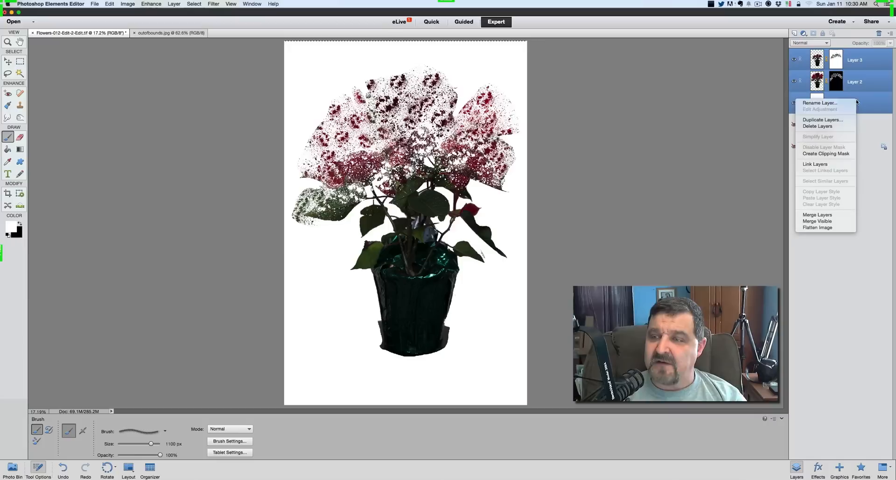
{"action": "left_click", "coordinate": [817, 215]}
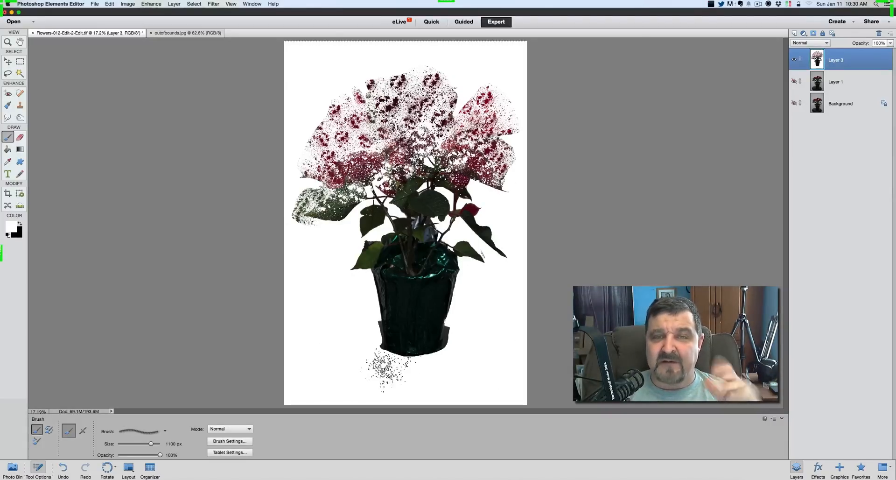
Step: Crop the empty white area off the image's lower edge, ending just below the pot
{"action": "left_click", "coordinate": [7, 194]}
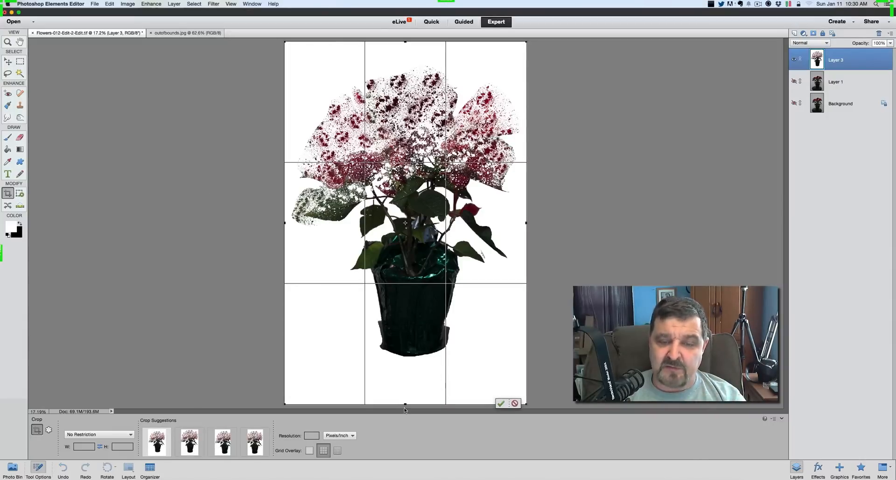
{"action": "left_click_drag", "start_coordinate": [405, 404], "coordinate": [405, 361]}
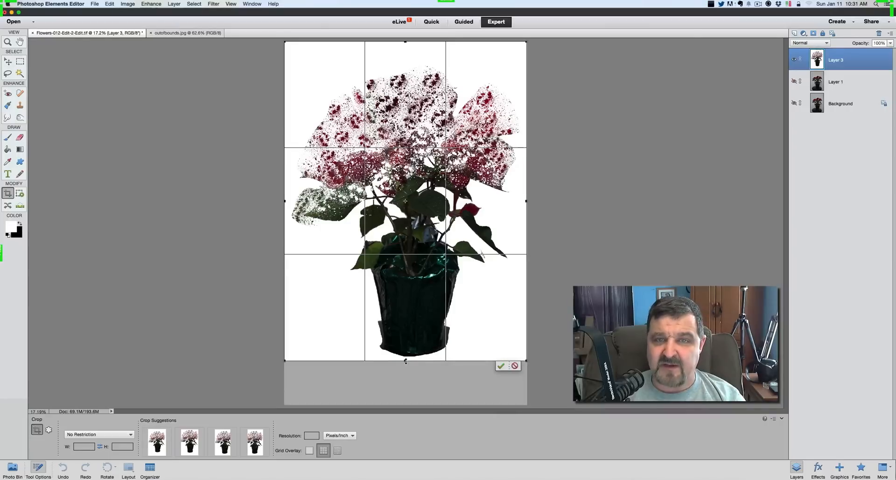
{"action": "left_click", "coordinate": [501, 366]}
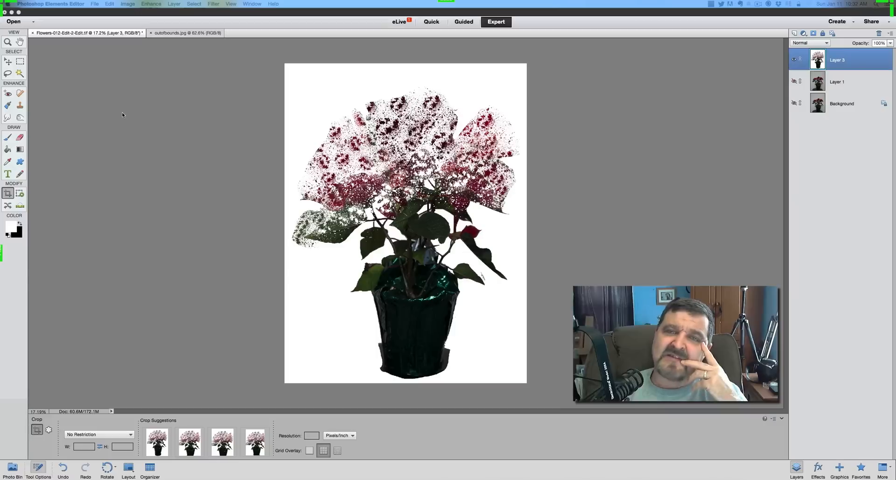
Step: Switch to the outofbounds.jpg surfer photo and open it in Guided edit mode
{"action": "left_click", "coordinate": [177, 37]}
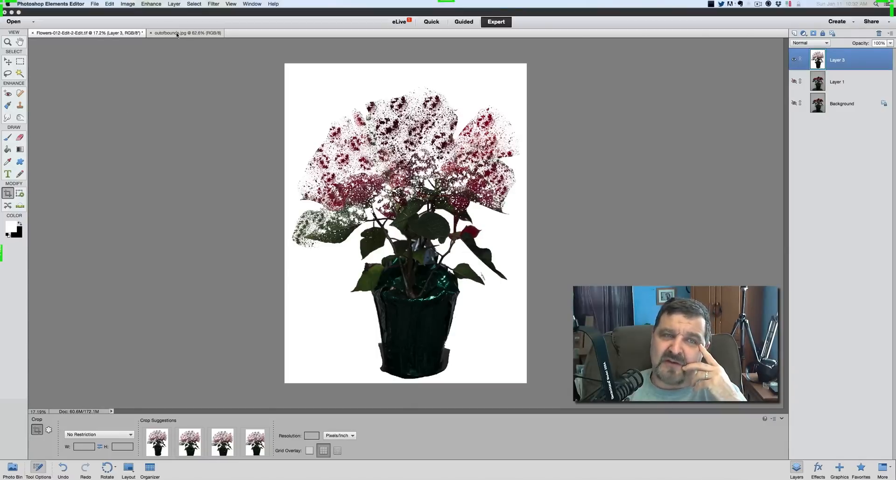
{"action": "left_click", "coordinate": [177, 33]}
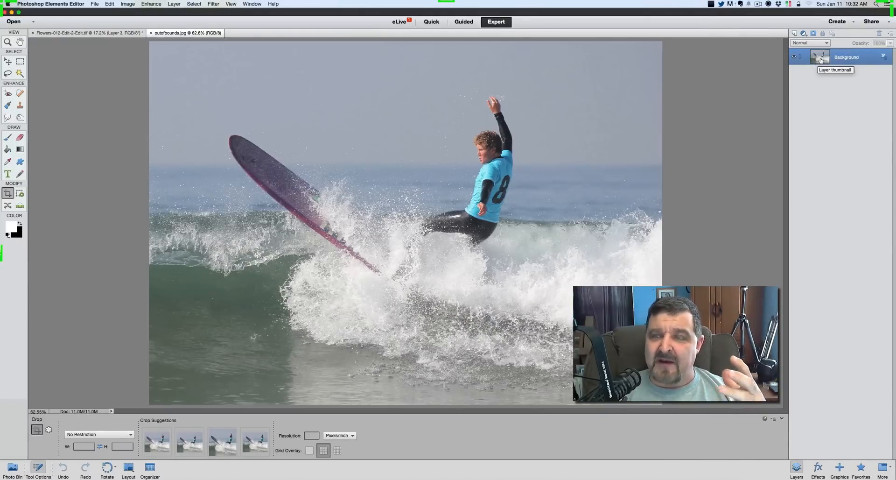
{"action": "left_click", "coordinate": [463, 22]}
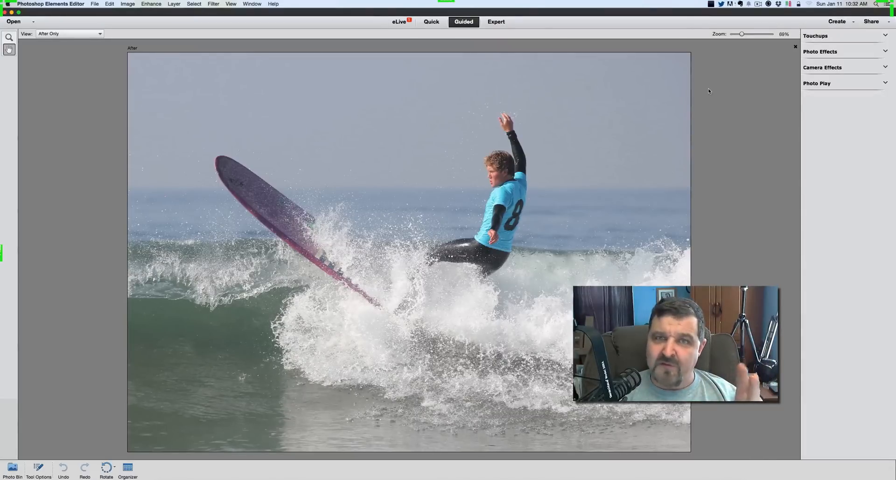
Step: Start the Out Of Bounds guided edit from the Photo Play category and add a frame to the surfer photo
{"action": "left_click", "coordinate": [817, 85]}
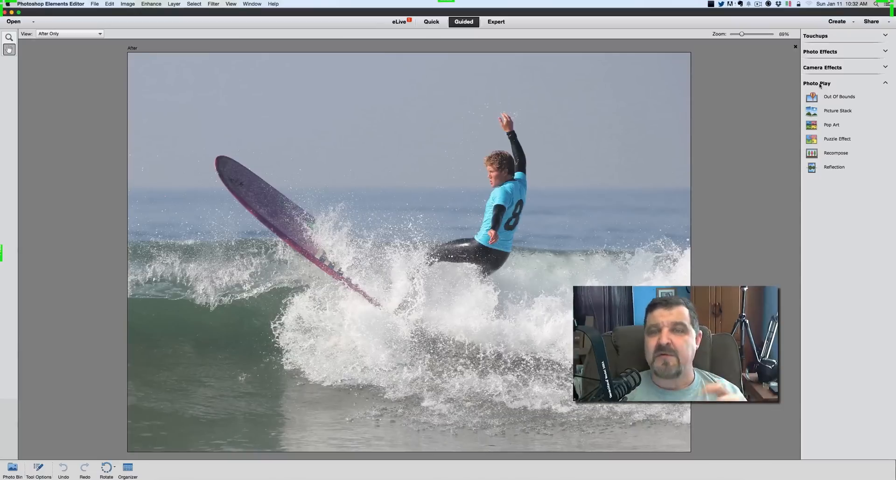
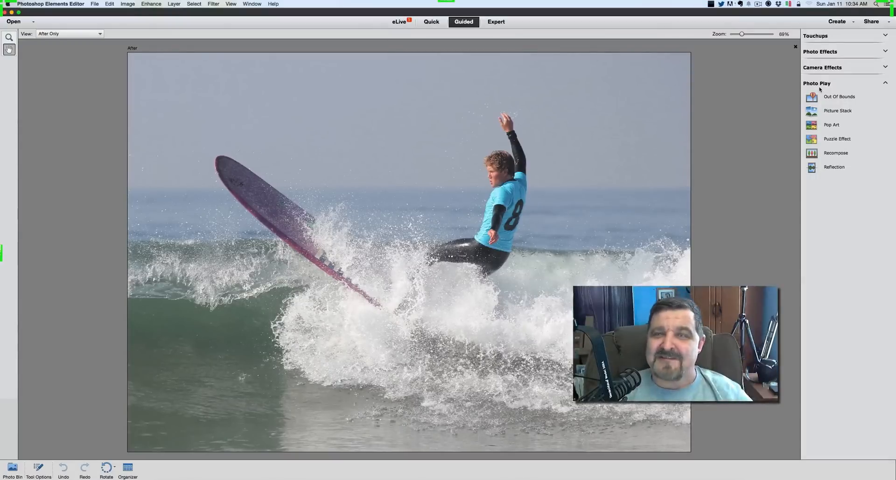
{"action": "left_click", "coordinate": [816, 97]}
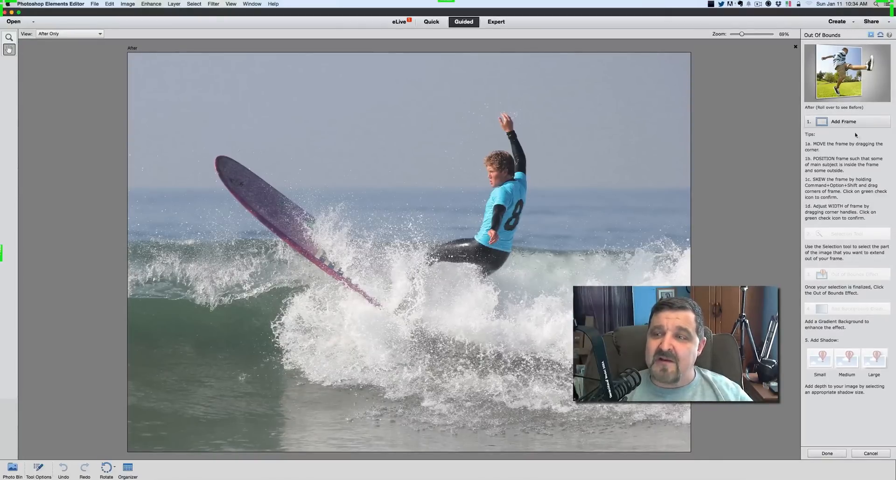
{"action": "mouse_move", "coordinate": [856, 81]}
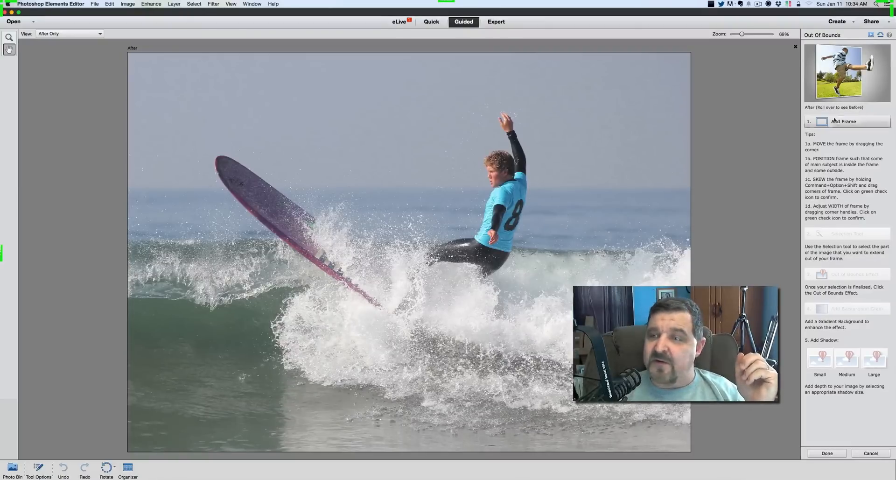
{"action": "left_click", "coordinate": [831, 123]}
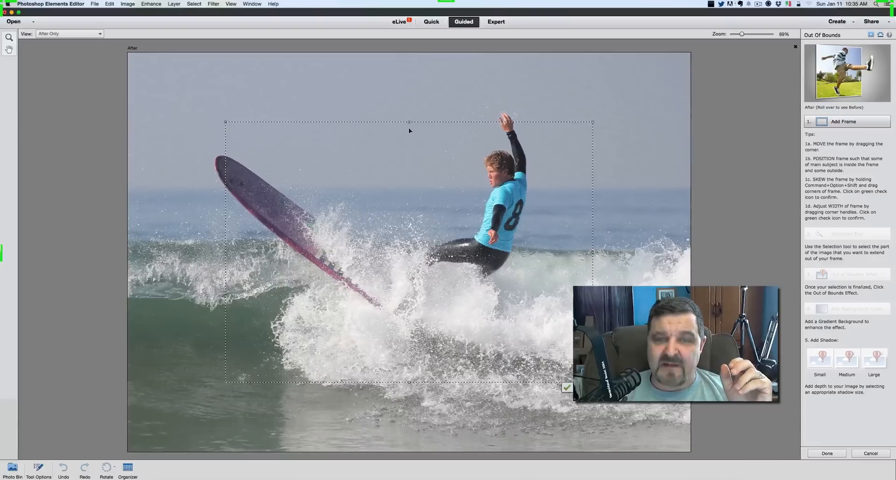
Step: Shrink the frame so the surfer's raised hand and the surfboard's nose lie outside it, then commit the frame and its border
{"action": "left_click_drag", "start_coordinate": [408, 123], "coordinate": [410, 140]}
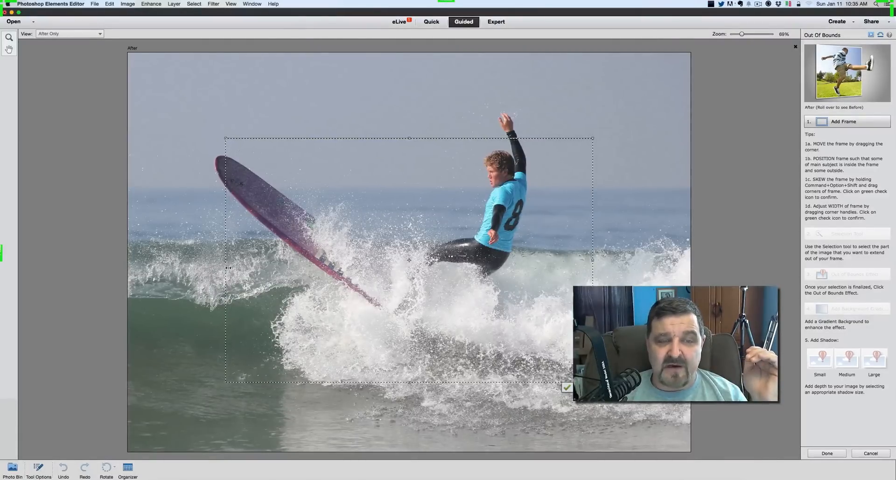
{"action": "left_click_drag", "start_coordinate": [229, 252], "coordinate": [272, 270]}
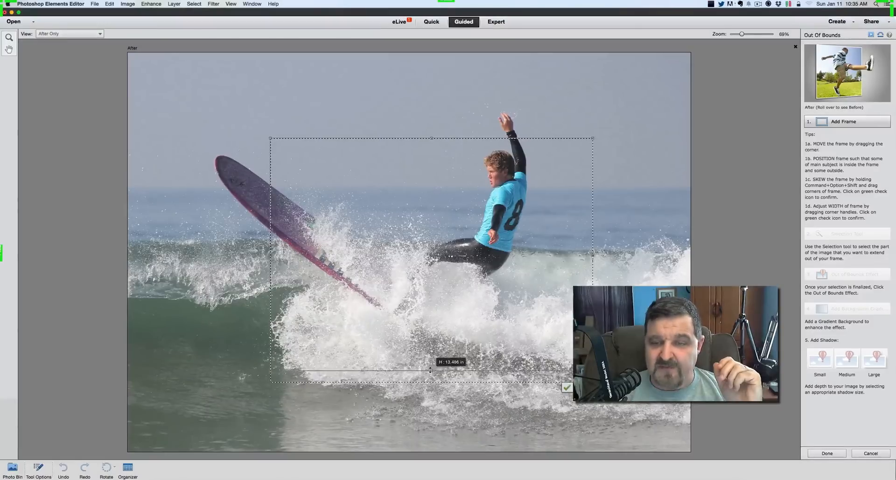
{"action": "left_click_drag", "start_coordinate": [430, 369], "coordinate": [430, 371]}
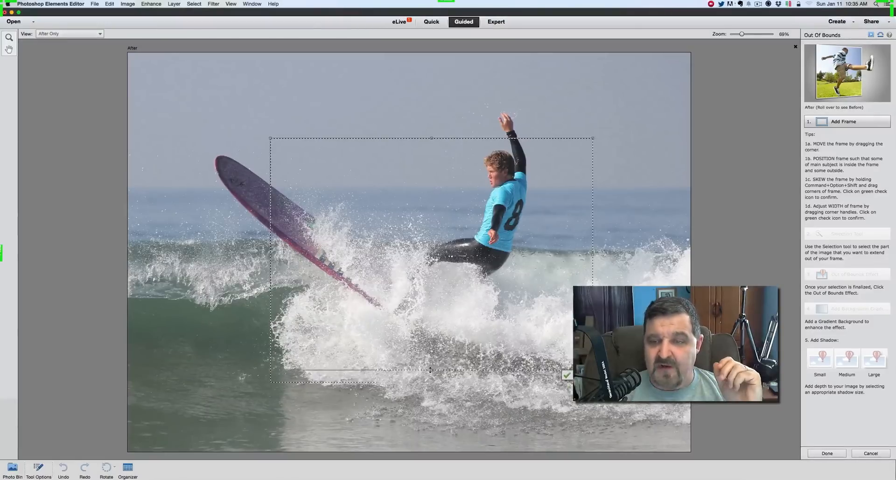
{"action": "left_click", "coordinate": [566, 376]}
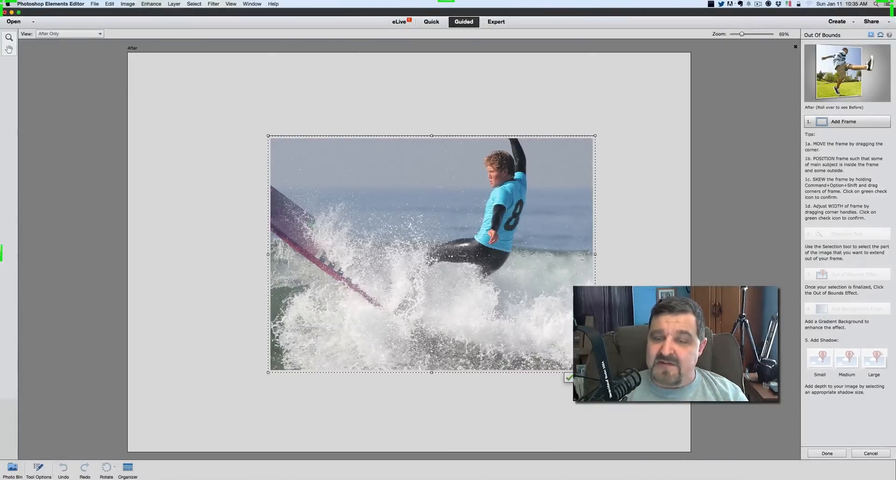
{"action": "left_click", "coordinate": [569, 377]}
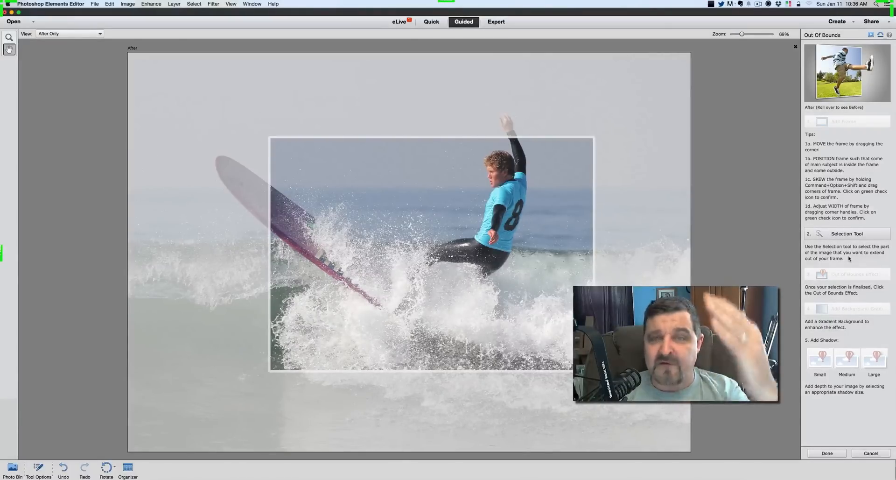
Step: Select the surfer's raised hand and wrist above the frame with the Selection Tool
{"action": "left_click", "coordinate": [848, 236]}
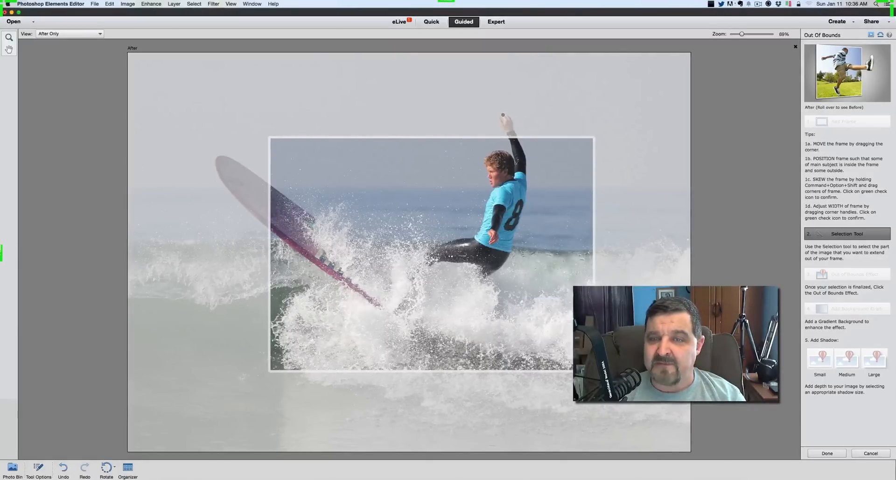
{"action": "left_click_drag", "start_coordinate": [502, 115], "coordinate": [502, 124]}
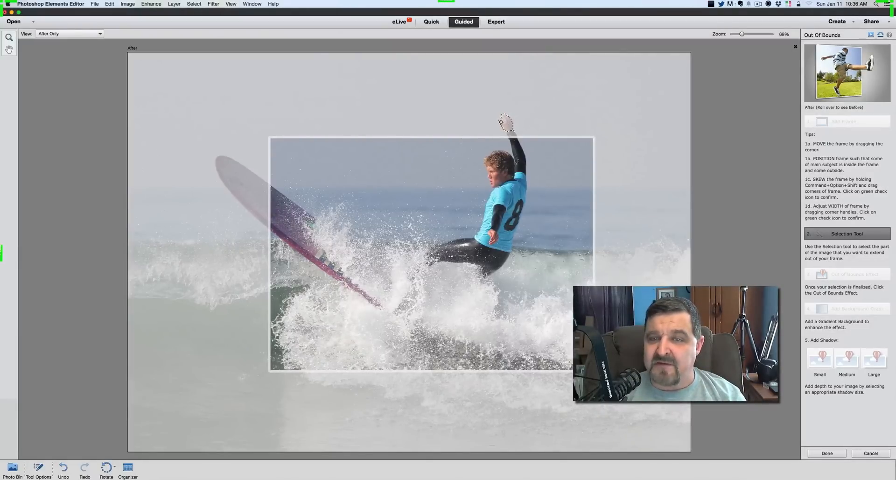
{"action": "left_click", "coordinate": [512, 133]}
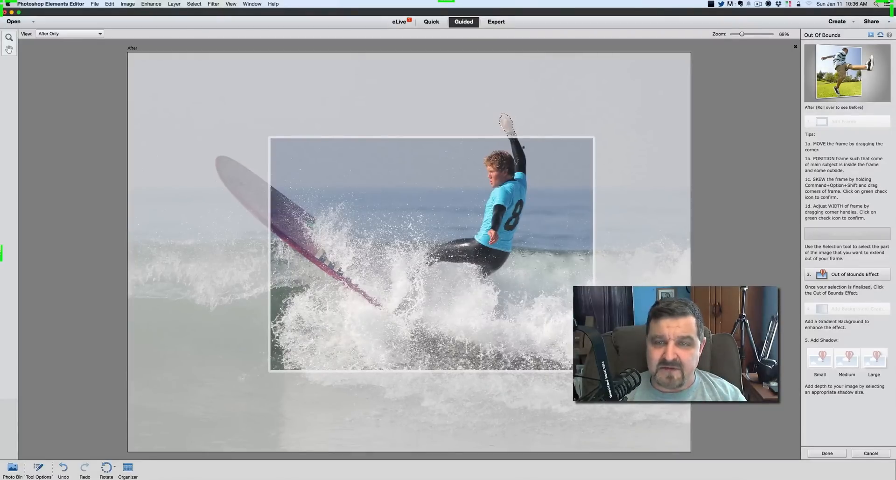
Step: Add the part of the surfboard outside the frame to the selection and apply the Out of Bounds Effect
{"action": "left_click", "coordinate": [263, 182]}
{"action": "left_click_drag", "start_coordinate": [228, 164], "coordinate": [265, 220]}
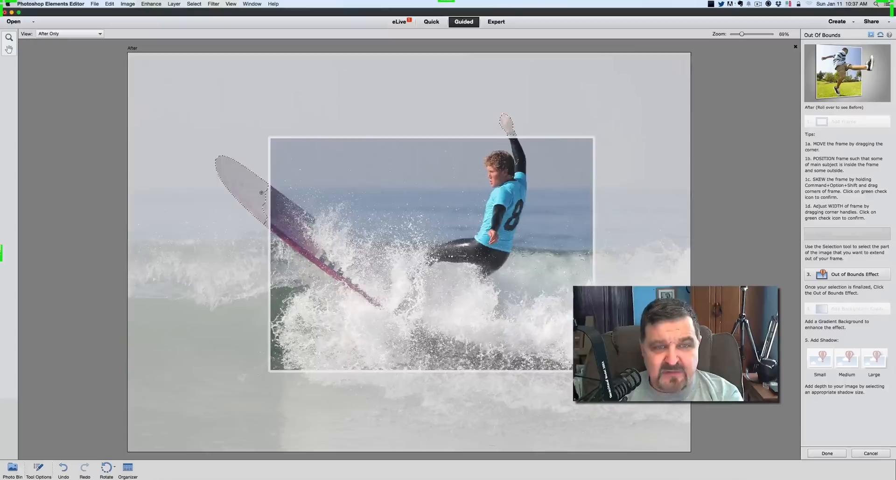
{"action": "left_click", "coordinate": [262, 192]}
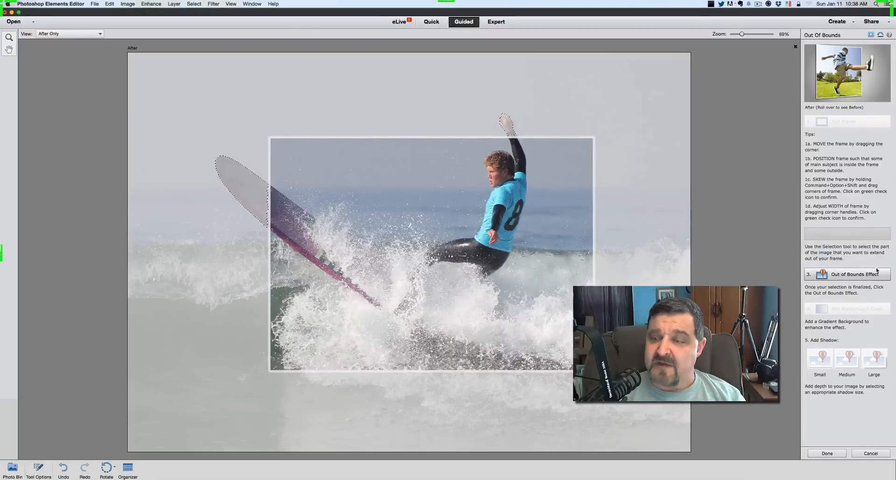
{"action": "left_click", "coordinate": [846, 278]}
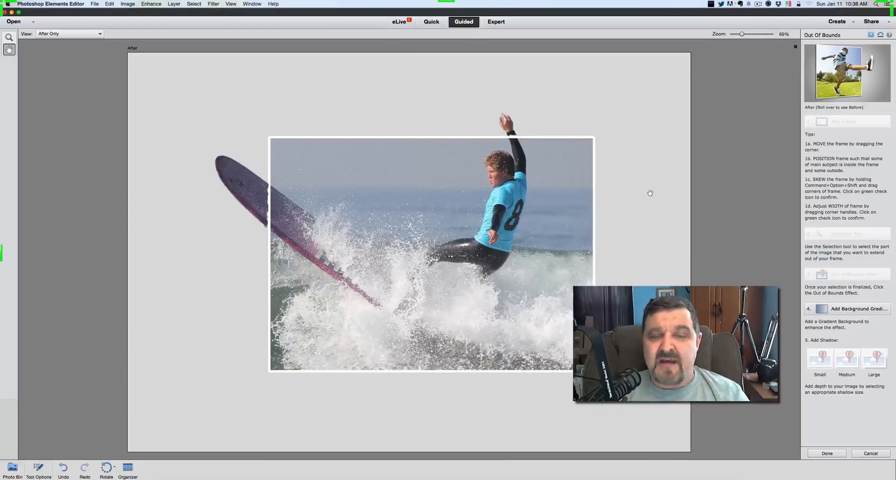
Step: Add a background gradient layer named Gradient Fill 1 with Normal mode and 100% opacity
{"action": "left_click", "coordinate": [848, 310]}
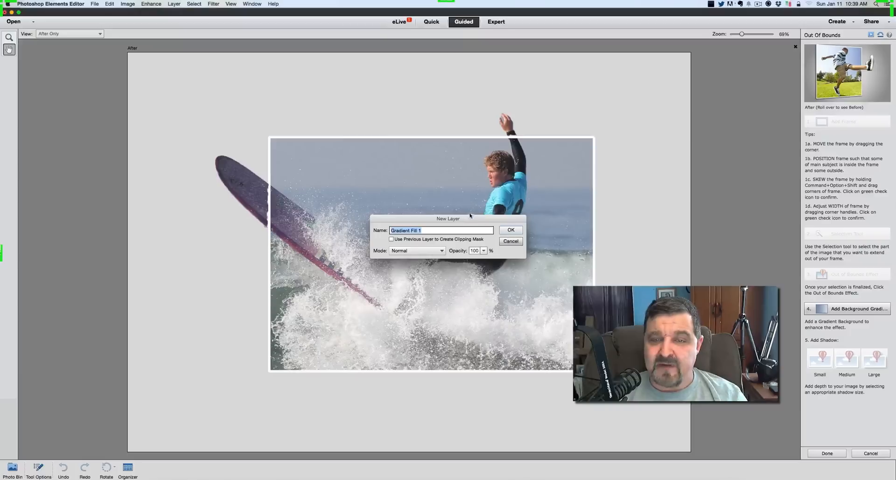
{"action": "left_click_drag", "start_coordinate": [470, 215], "coordinate": [431, 193]}
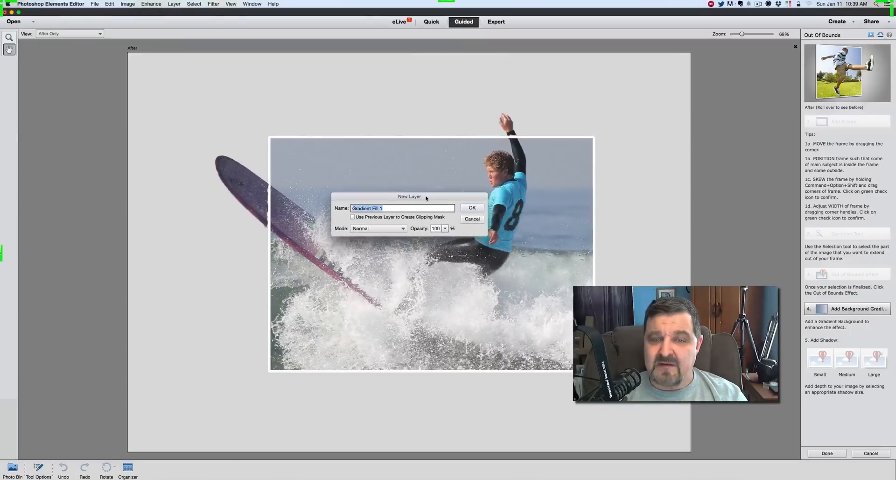
{"action": "left_click", "coordinate": [374, 228]}
{"action": "left_click", "coordinate": [363, 231]}
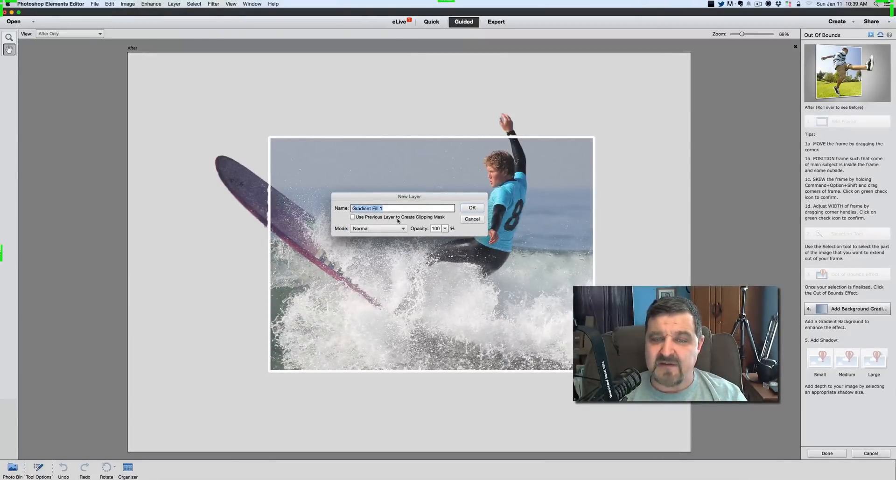
{"action": "left_click", "coordinate": [472, 209]}
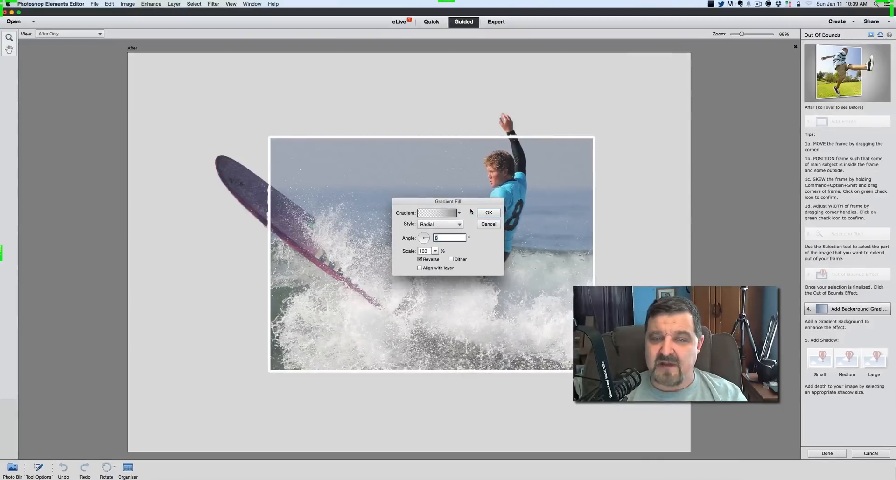
Step: Fill the background with the default blue-yellow-blue gradient in Radial style at 100% scale, reversed
{"action": "left_click_drag", "start_coordinate": [446, 203], "coordinate": [425, 159]}
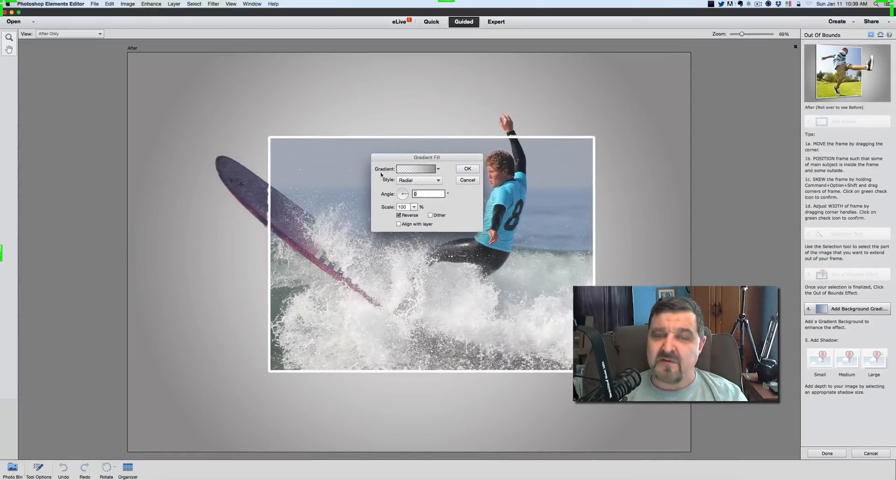
{"action": "left_click", "coordinate": [438, 169]}
{"action": "left_click", "coordinate": [425, 210]}
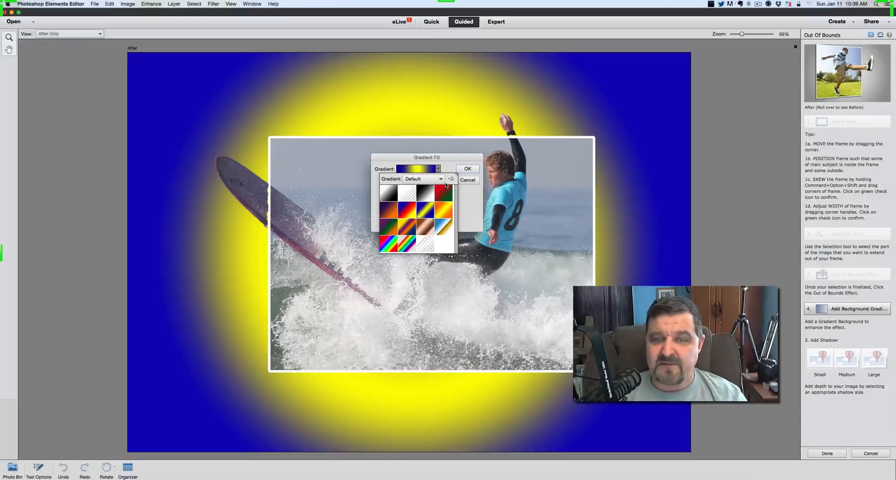
{"action": "left_click", "coordinate": [450, 179]}
{"action": "left_click", "coordinate": [458, 161]}
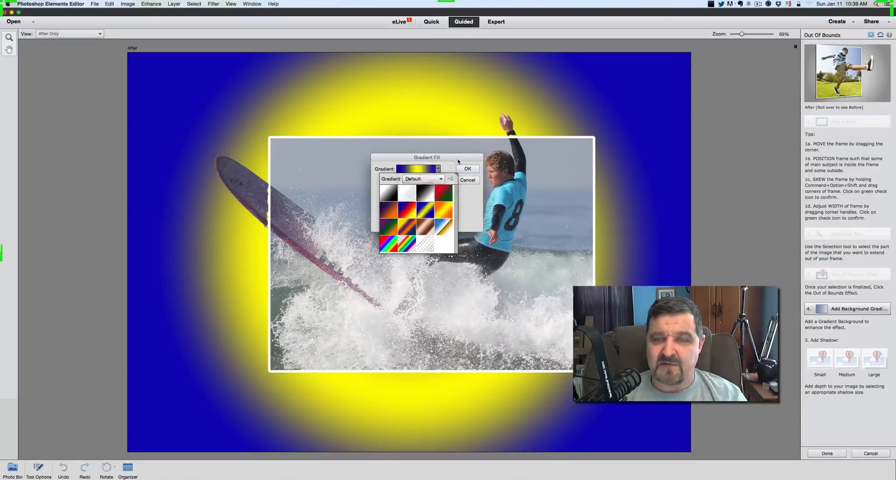
{"action": "left_click", "coordinate": [457, 161]}
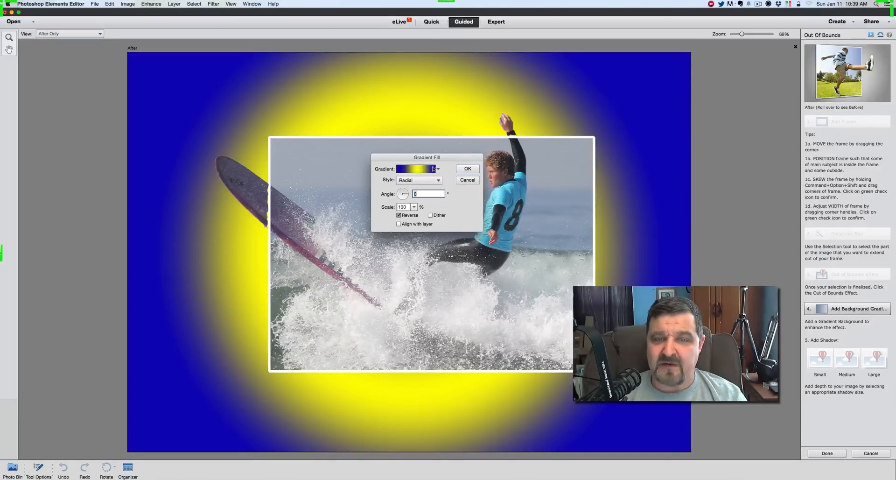
{"action": "left_click", "coordinate": [467, 169]}
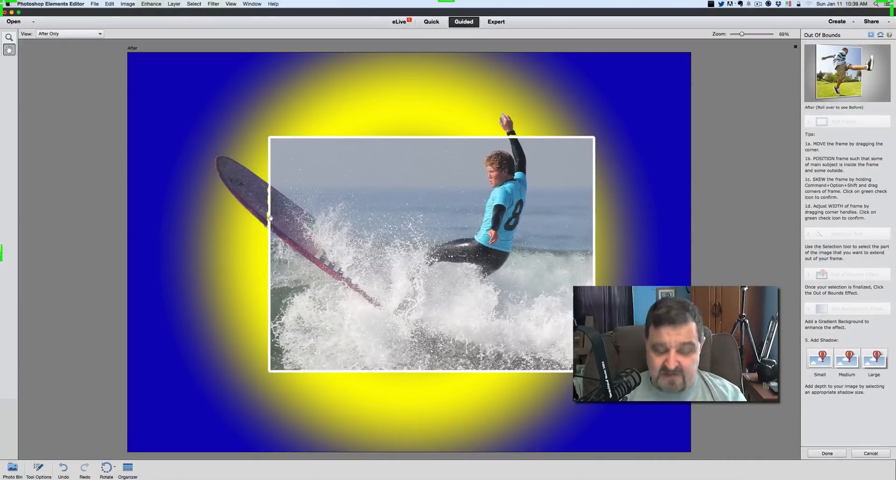
Step: Examine the surfboard and the surfer's wrist up close where they cross the white frame
{"action": "scroll", "coordinate": [271, 218], "scroll_direction": "down", "scroll_amount": 1}
{"action": "scroll", "coordinate": [270, 218], "scroll_direction": "up", "scroll_amount": 10}
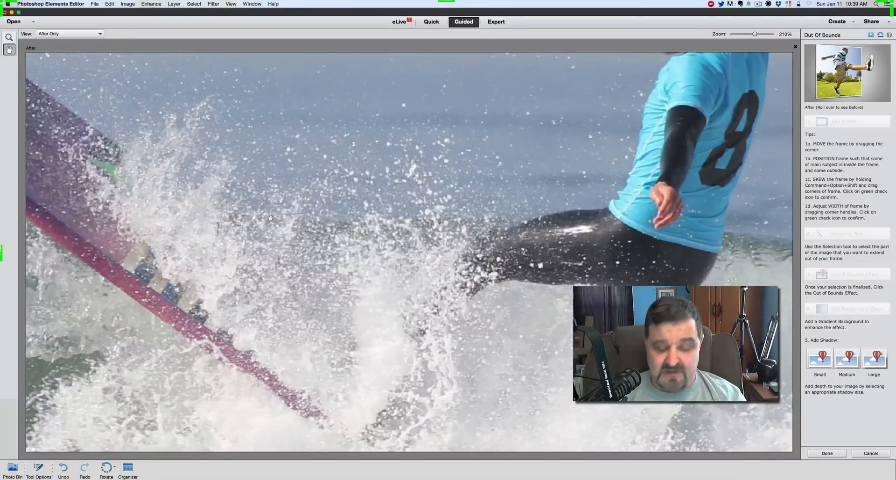
{"action": "left_click_drag", "start_coordinate": [203, 201], "coordinate": [477, 233]}
{"action": "left_click_drag", "start_coordinate": [305, 173], "coordinate": [410, 218]}
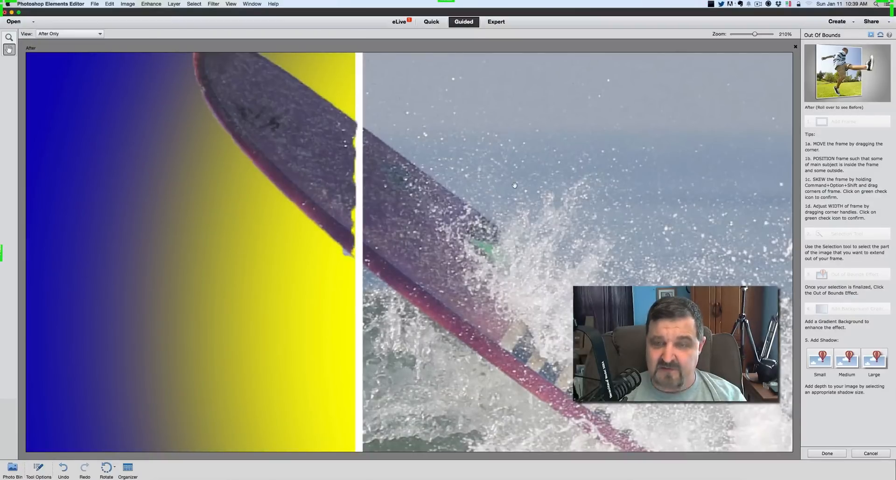
{"action": "left_click_drag", "start_coordinate": [515, 186], "coordinate": [318, 281]}
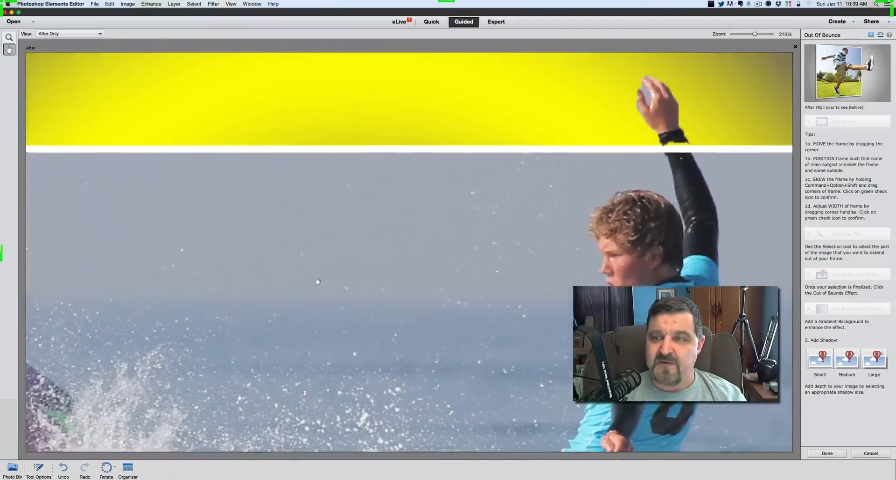
{"action": "left_click_drag", "start_coordinate": [633, 108], "coordinate": [476, 181]}
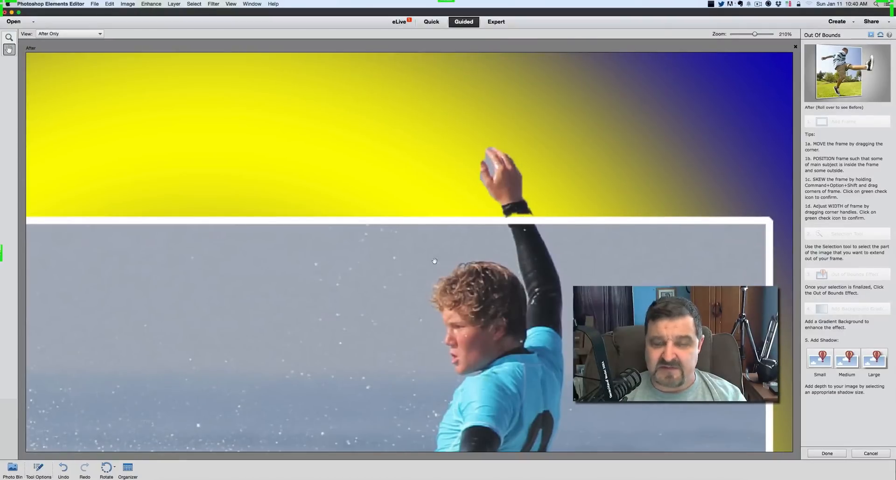
{"action": "scroll", "coordinate": [409, 264], "scroll_direction": "down", "scroll_amount": 6}
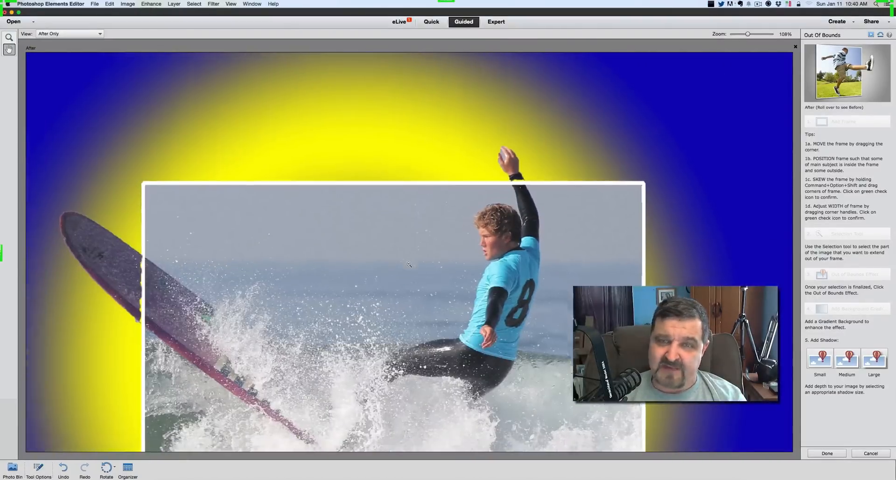
{"action": "scroll", "coordinate": [409, 265], "scroll_direction": "up", "scroll_amount": 4}
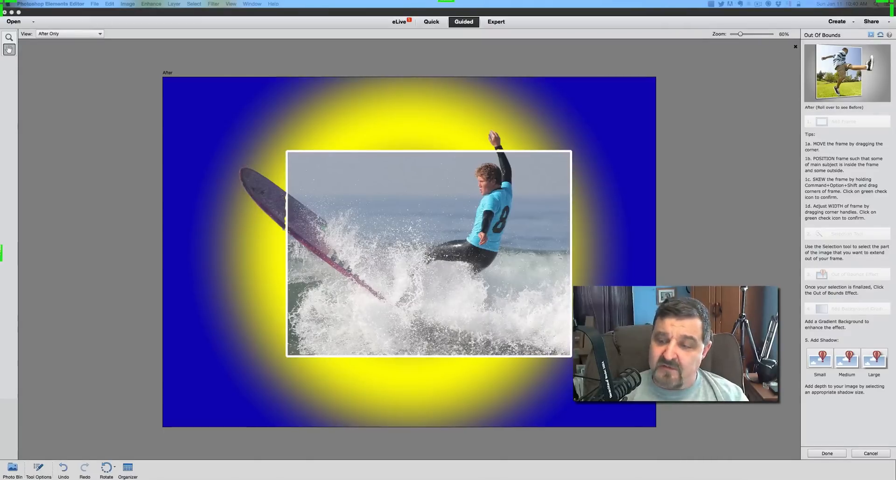
Step: Try the Small and Medium shadows on the framed picture and its protruding parts, then apply the Large shadow
{"action": "left_click", "coordinate": [819, 359]}
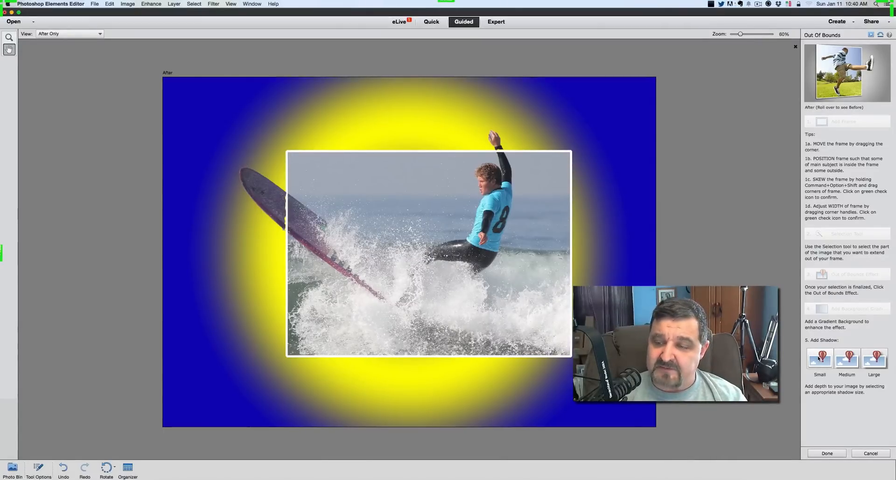
{"action": "left_click", "coordinate": [819, 358]}
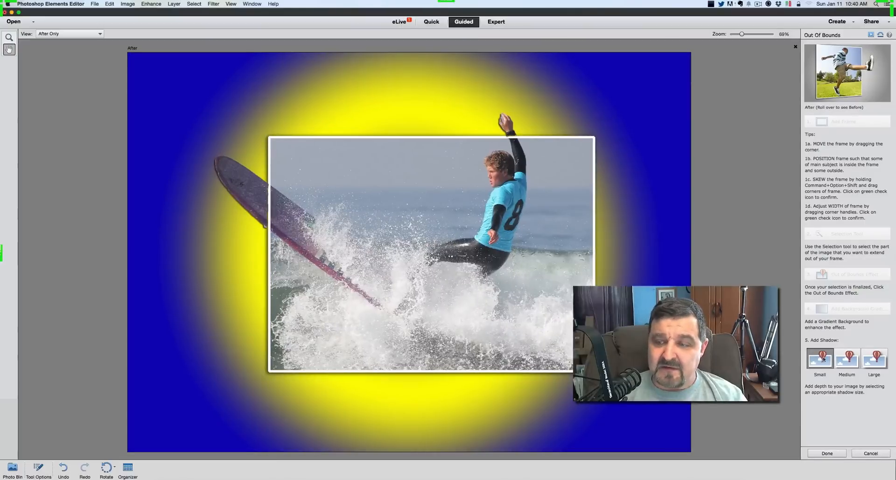
{"action": "left_click", "coordinate": [847, 359]}
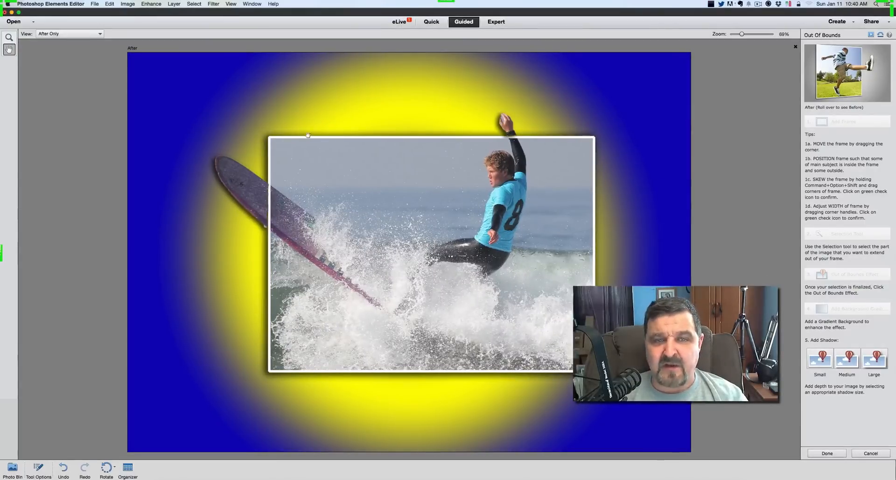
{"action": "left_click", "coordinate": [877, 364]}
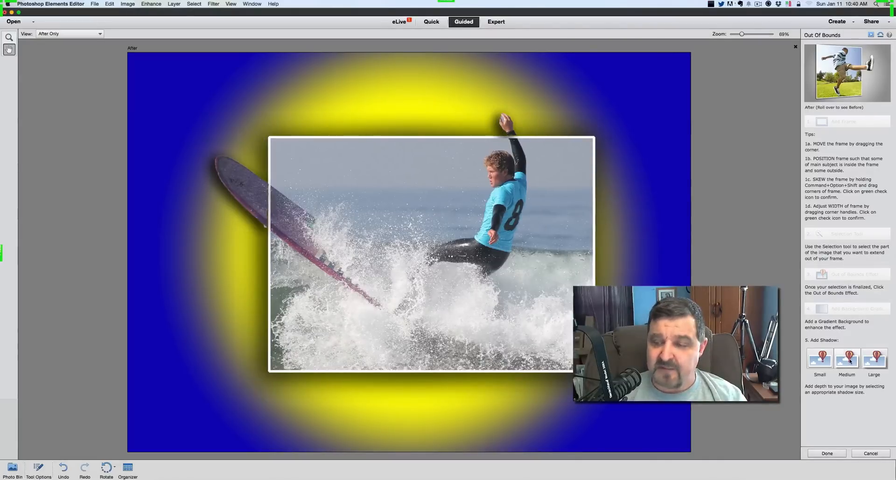
Step: Change the shadow on the framed picture to Medium and finish the Out Of Bounds guided edit
{"action": "left_click", "coordinate": [849, 360]}
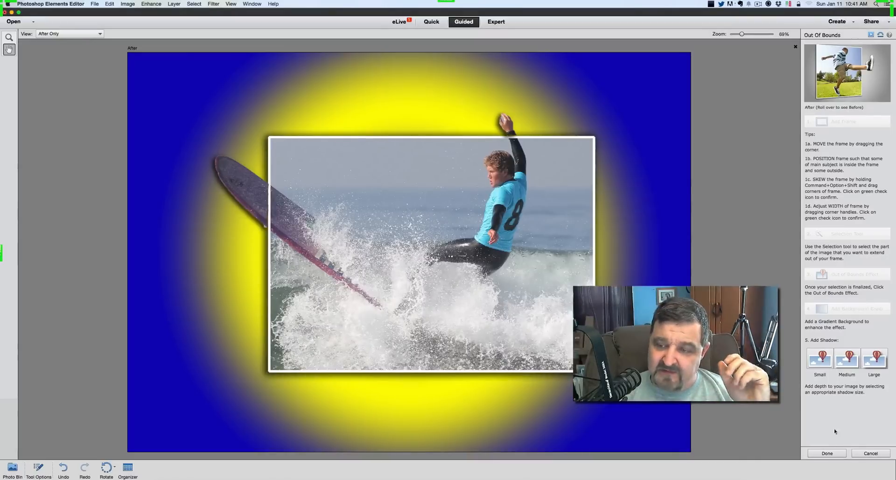
{"action": "left_click", "coordinate": [827, 452]}
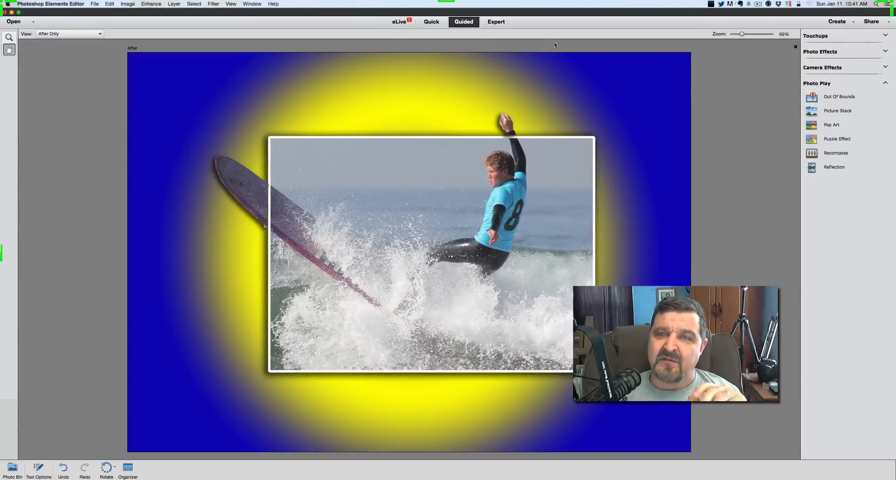
Step: In Expert mode, select the Background layer and hide all visible layers above it, from Inside Photo down to Color Fill 1
{"action": "left_click", "coordinate": [498, 24]}
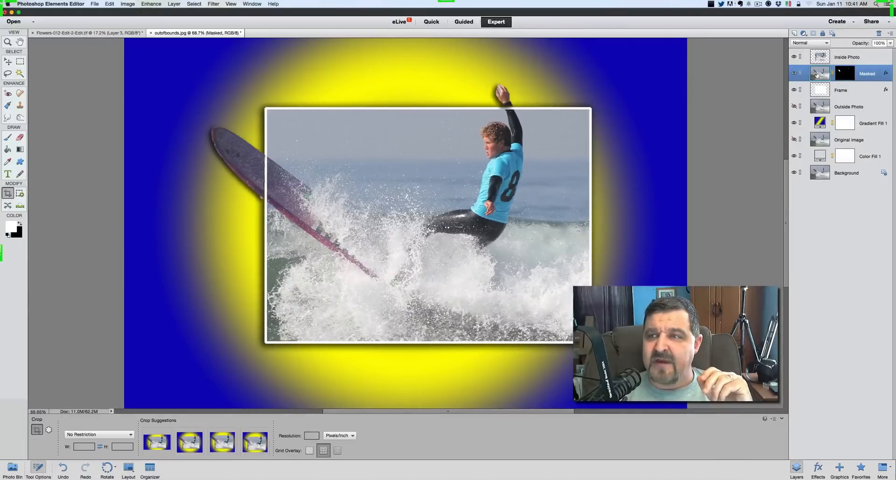
{"action": "left_click", "coordinate": [818, 179]}
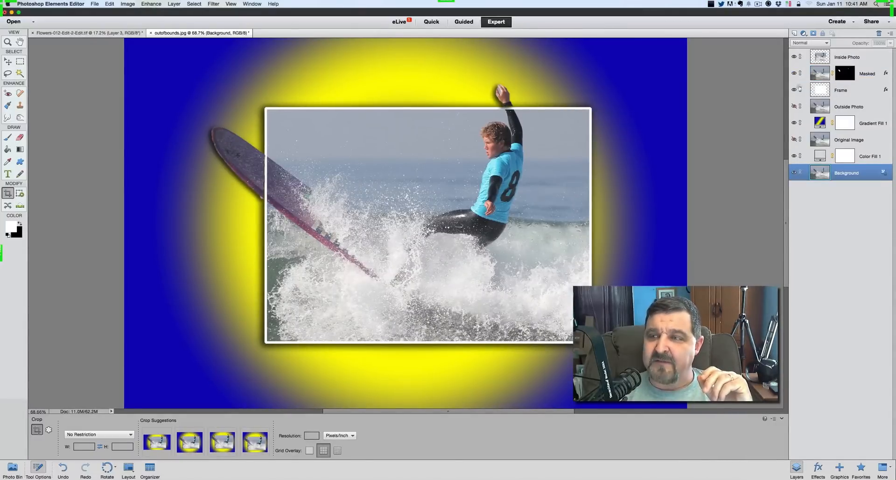
{"action": "left_click", "coordinate": [794, 56]}
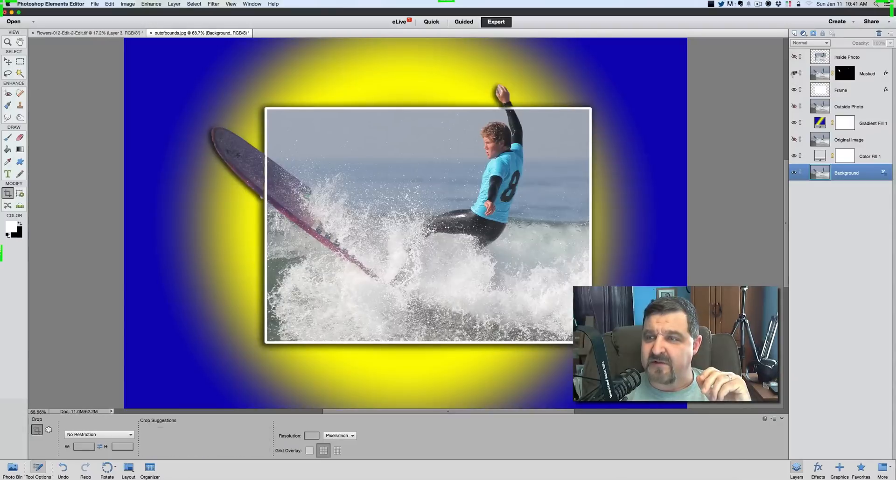
{"action": "left_click", "coordinate": [794, 74]}
{"action": "left_click", "coordinate": [794, 90]}
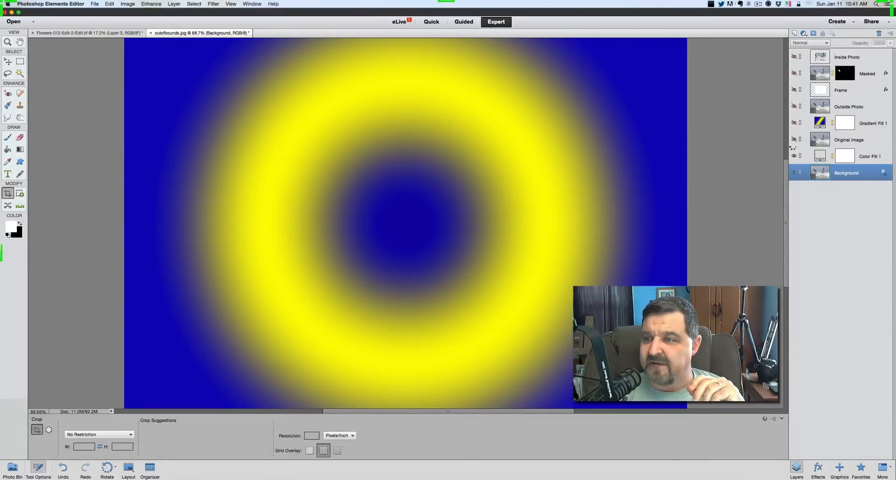
{"action": "left_click", "coordinate": [794, 156]}
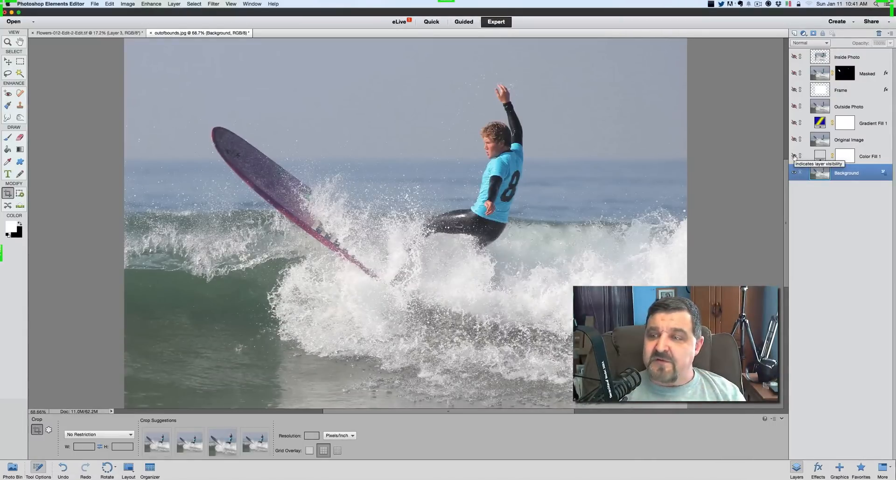
Step: Show the Color Fill 1 and Original Image layers, and preview Gradient Fill 1 over them before hiding it
{"action": "left_click", "coordinate": [794, 156]}
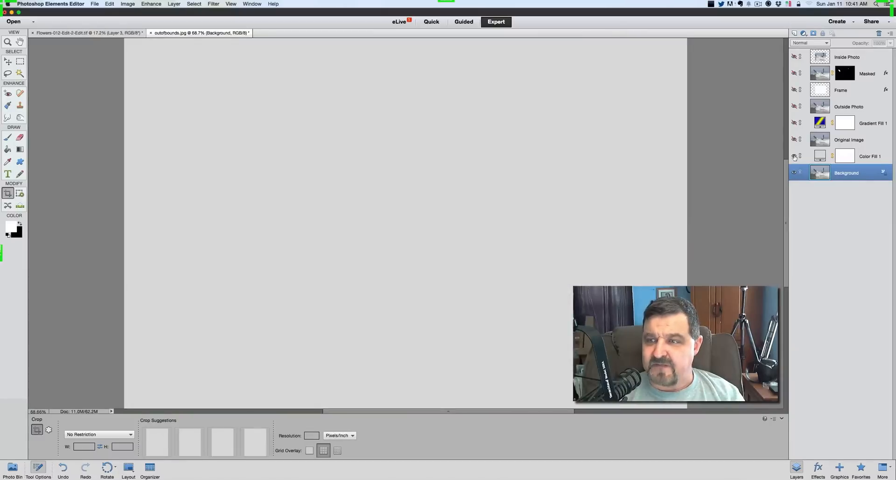
{"action": "left_click", "coordinate": [794, 140]}
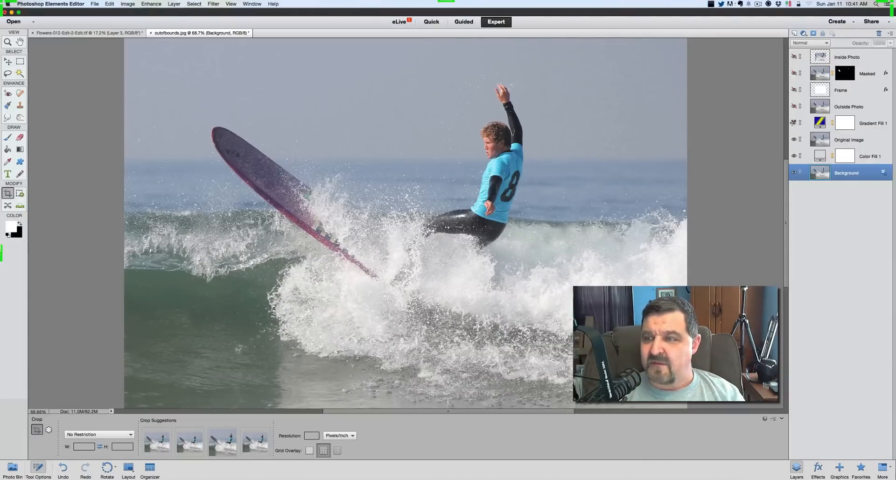
{"action": "left_click", "coordinate": [793, 122]}
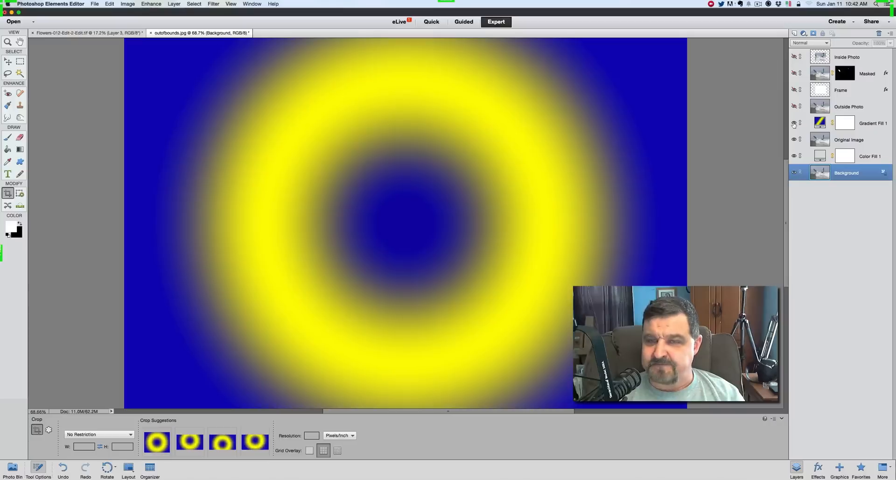
{"action": "left_click", "coordinate": [793, 123]}
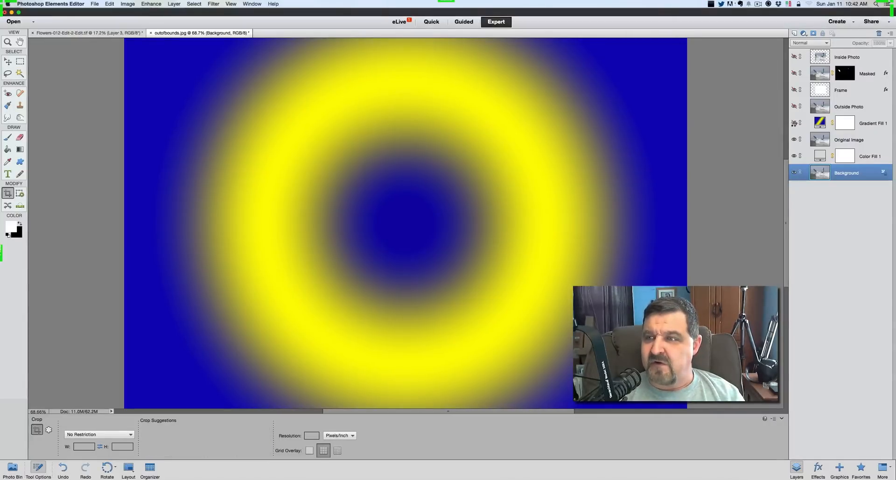
{"action": "left_click", "coordinate": [794, 123]}
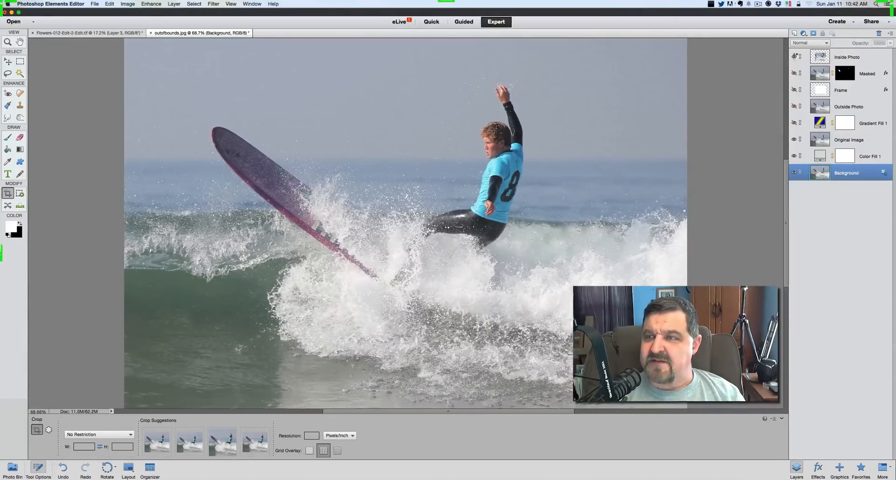
Step: Show the Inside Photo, Masked and Frame layers over the original image
{"action": "left_click", "coordinate": [794, 57]}
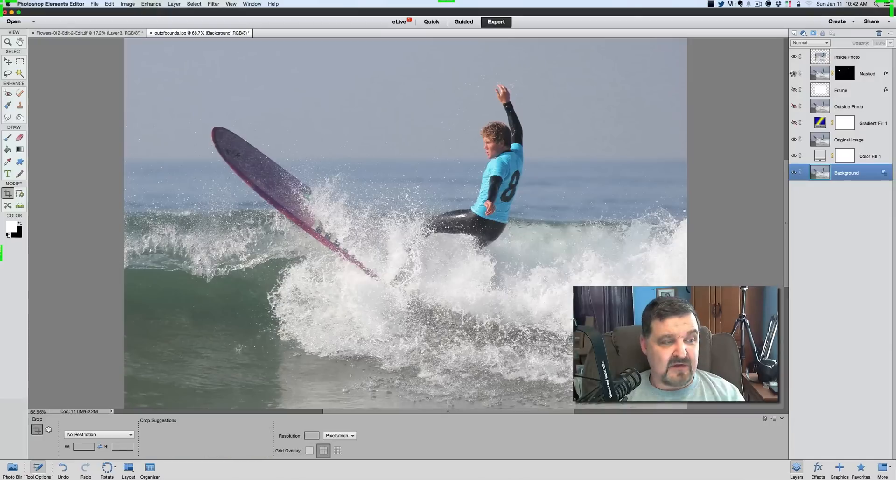
{"action": "left_click", "coordinate": [793, 73]}
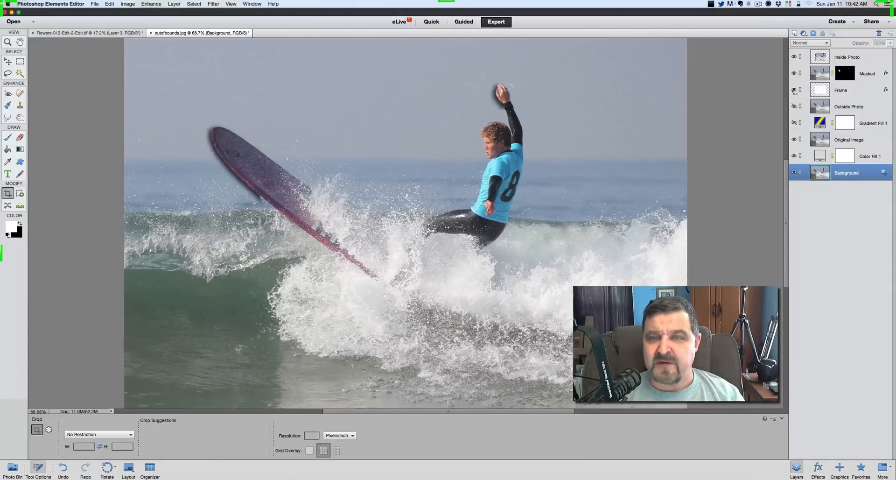
{"action": "left_click", "coordinate": [794, 90]}
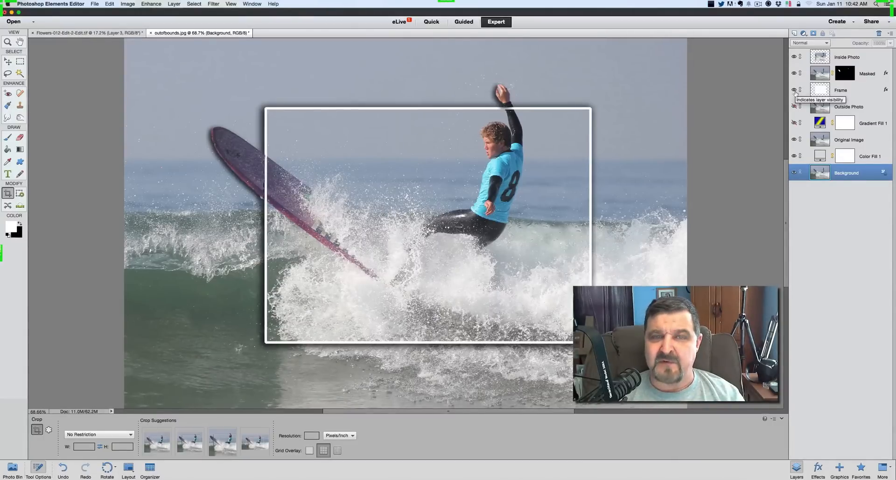